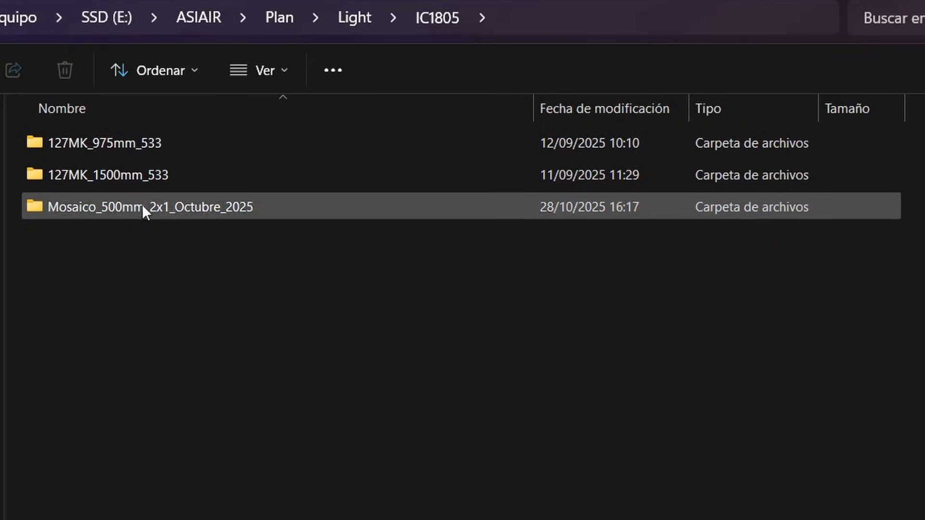
# Step: Open the Mosaico_500mm_2x1_Octubre_2025 folder and go into its IC 1805_PANEL-1 subfolder
pyautogui.moveTo(144, 202)
pyautogui.doubleClick(34, 206)
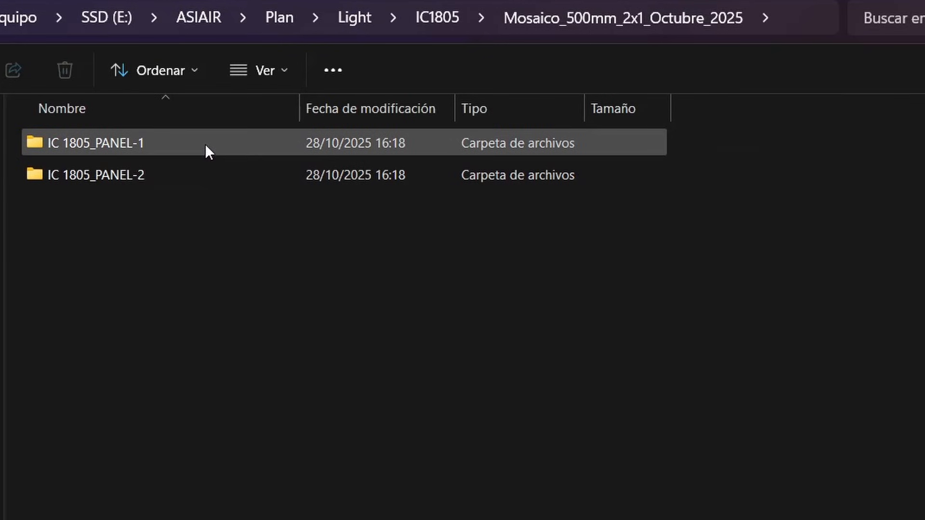
pyautogui.moveTo(93, 149)
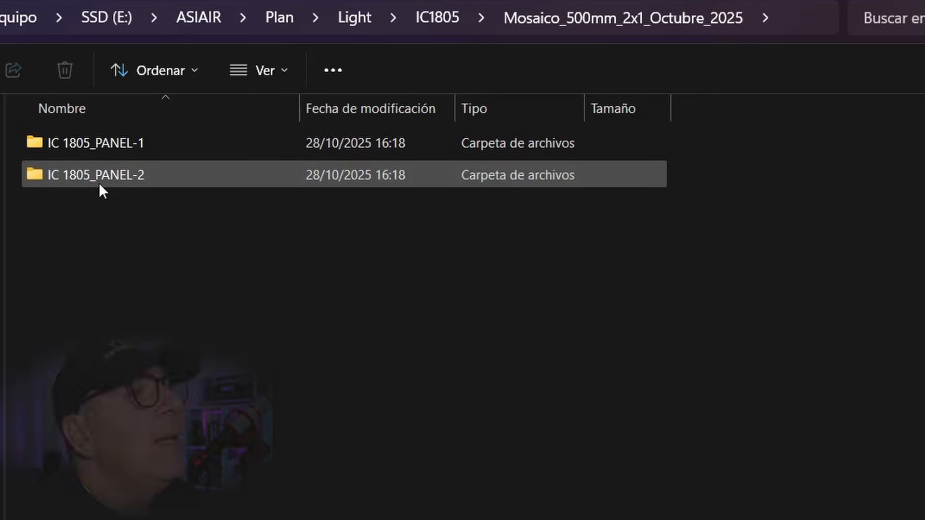
pyautogui.moveTo(117, 177)
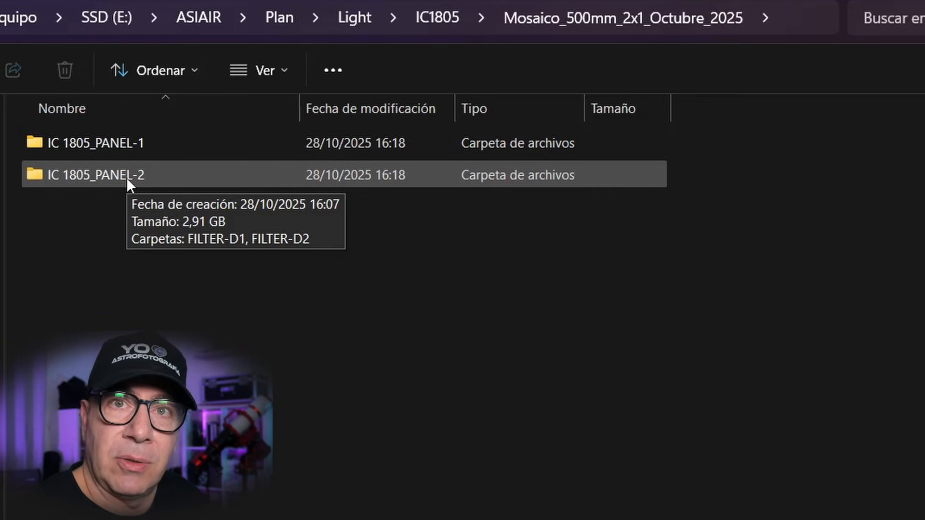
pyautogui.doubleClick(113, 147)
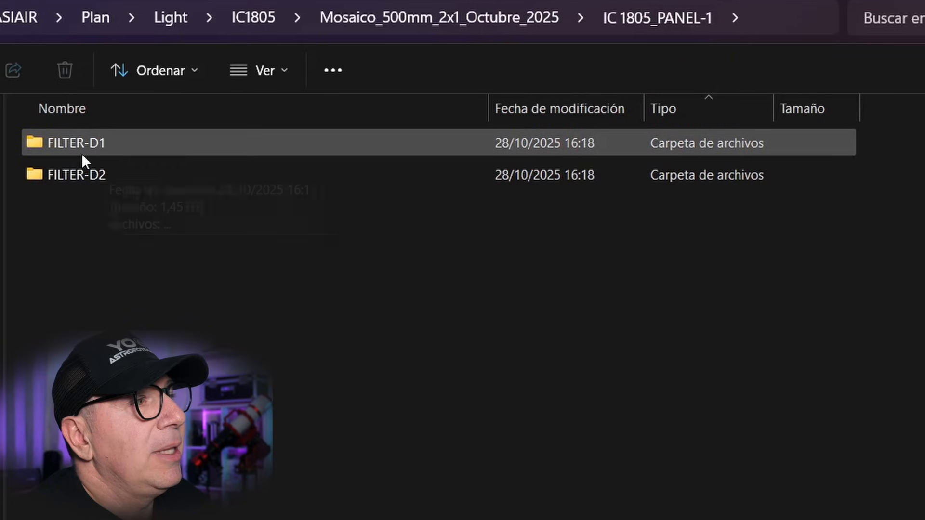
# Step: Open the FILTER-D2 folder of panel 1 and widen the name column to show the full file names
pyautogui.moveTo(80, 153)
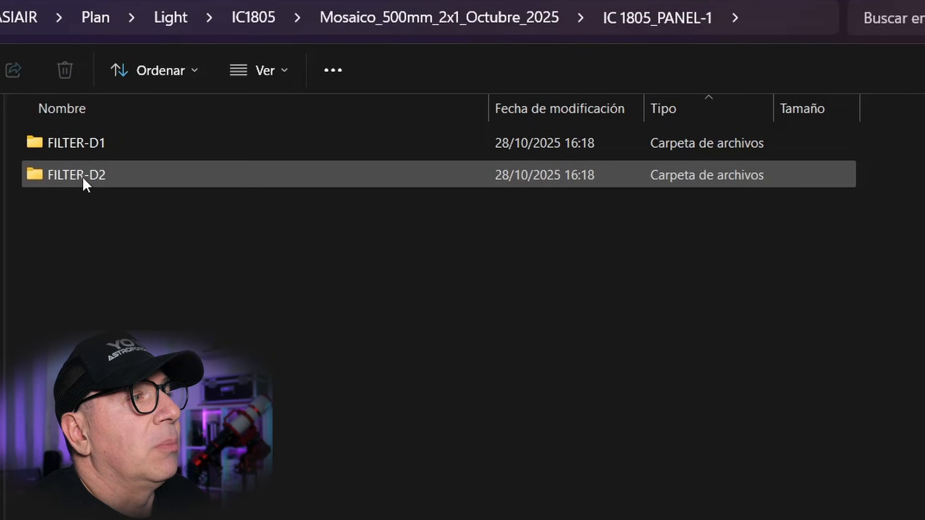
pyautogui.moveTo(86, 189)
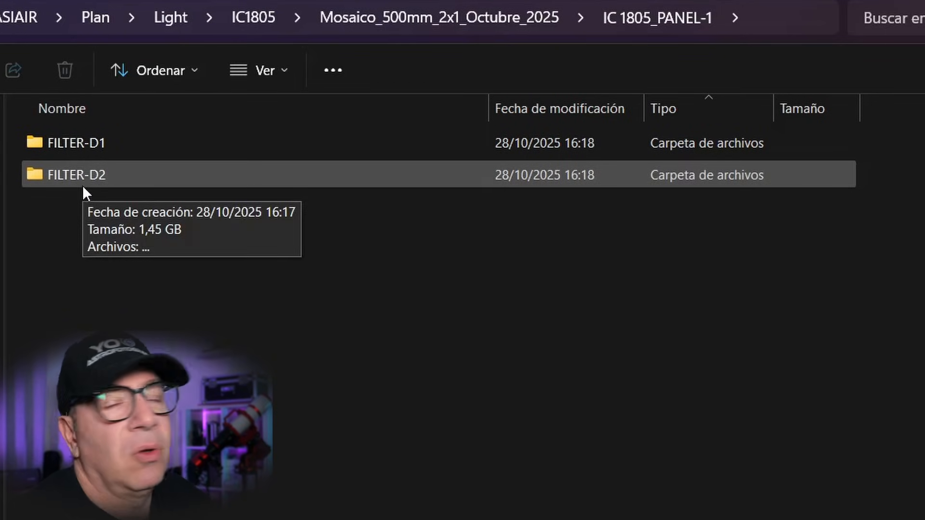
pyautogui.doubleClick(40, 139)
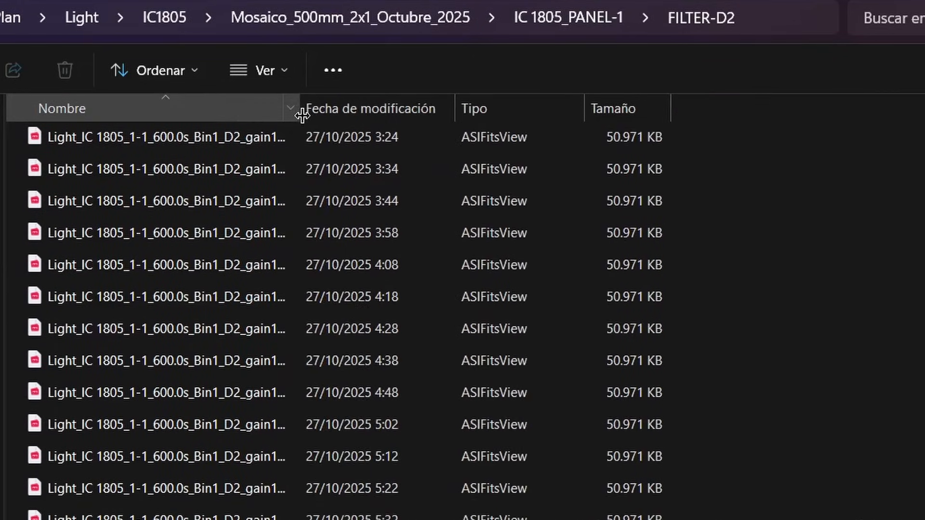
pyautogui.moveTo(301, 109); pyautogui.dragTo(533, 131)
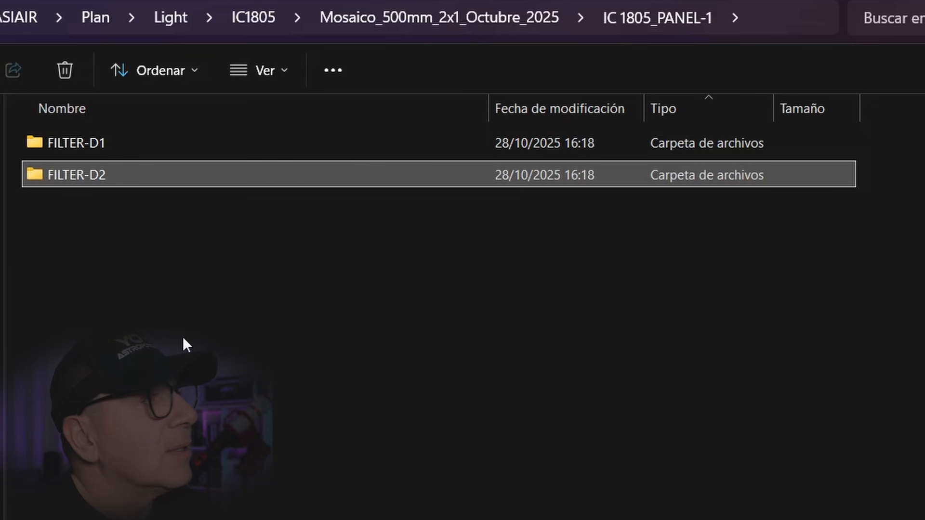
# Step: Open the first light frame in panel 1's FILTER-D1 folder for viewing
pyautogui.doubleClick(41, 143)
pyautogui.click(279, 143)
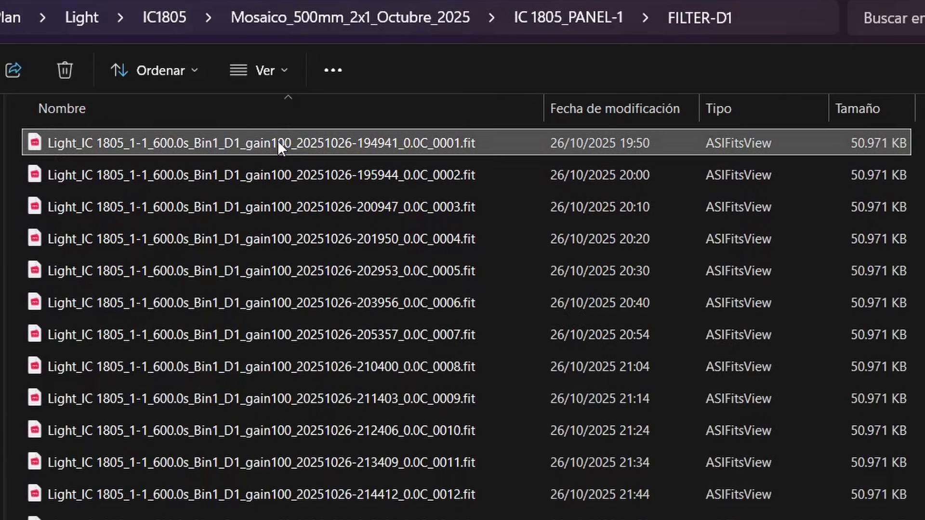
pyautogui.doubleClick(278, 143)
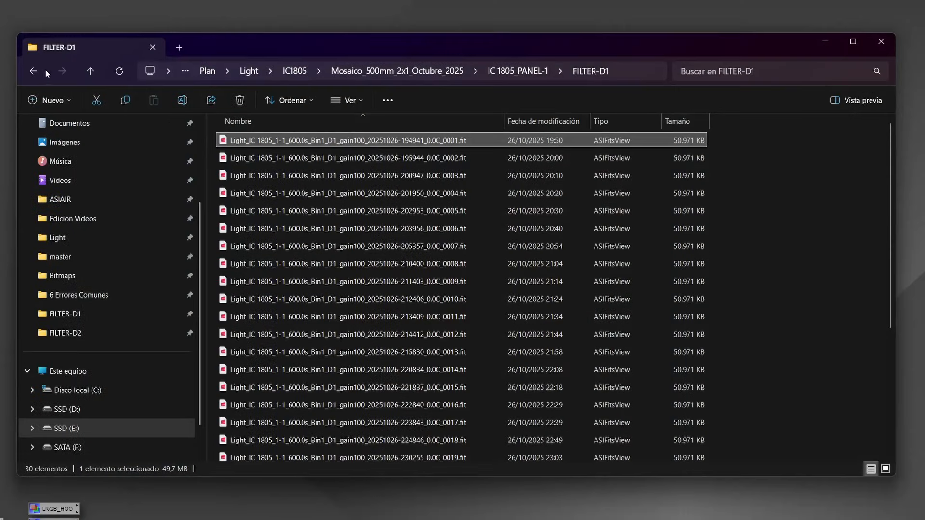
# Step: View the first light frame in panel 1's FILTER-D2 folder, and return to the FILTER-D1 folder
pyautogui.click(45, 71)
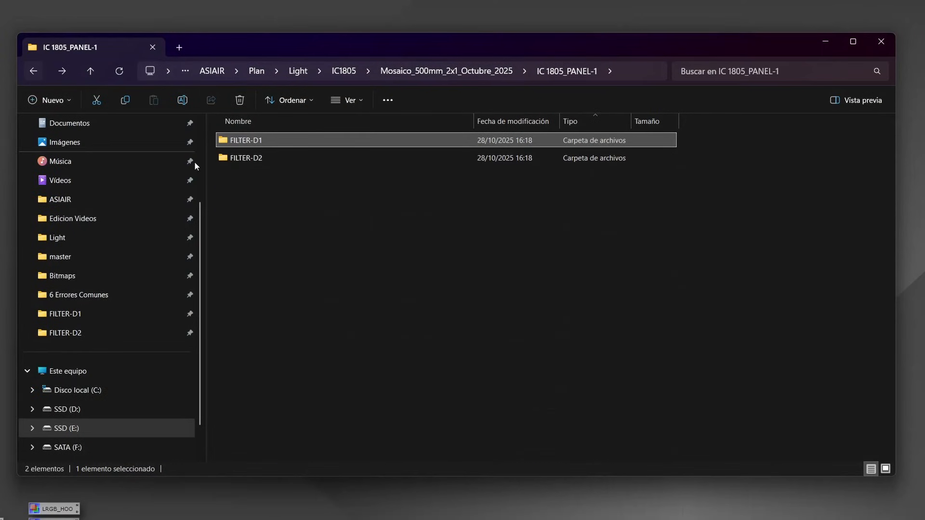
pyautogui.doubleClick(249, 158)
pyautogui.doubleClick(282, 141)
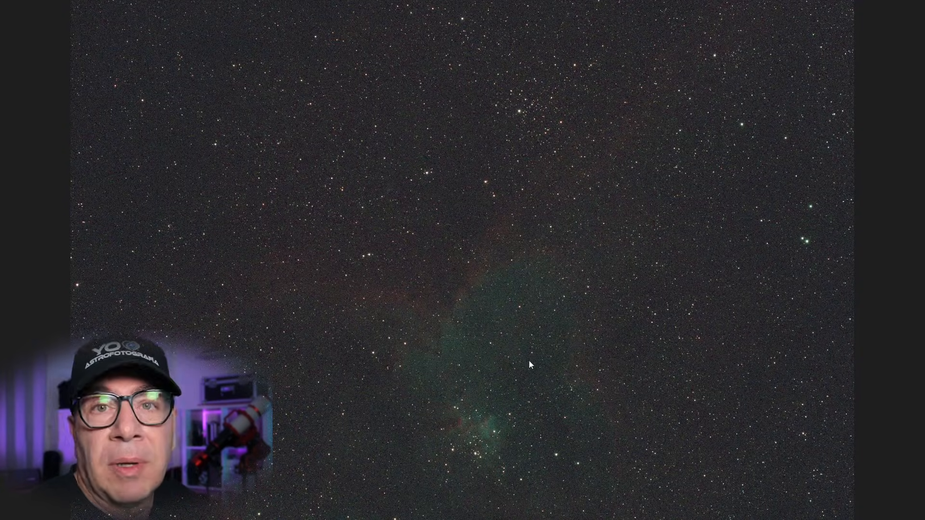
pyautogui.moveTo(897, 3)
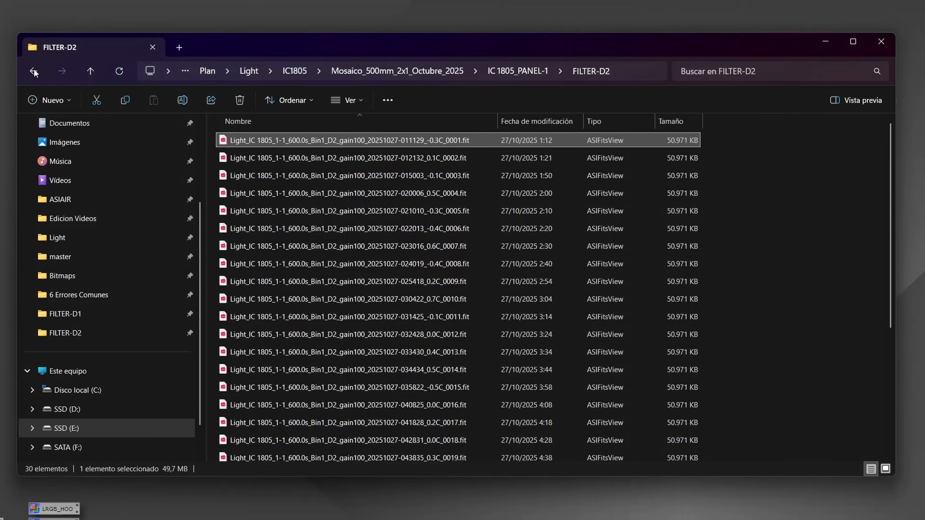
pyautogui.click(34, 72)
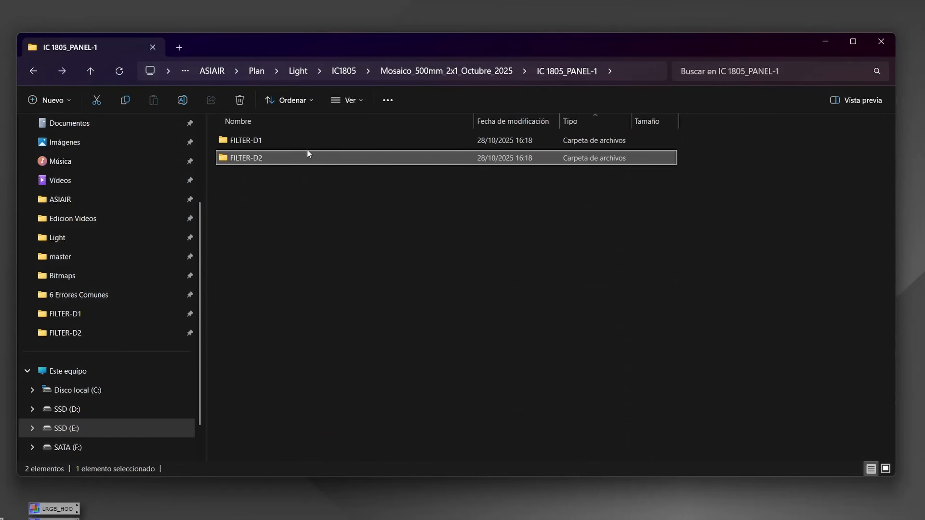
pyautogui.doubleClick(264, 141)
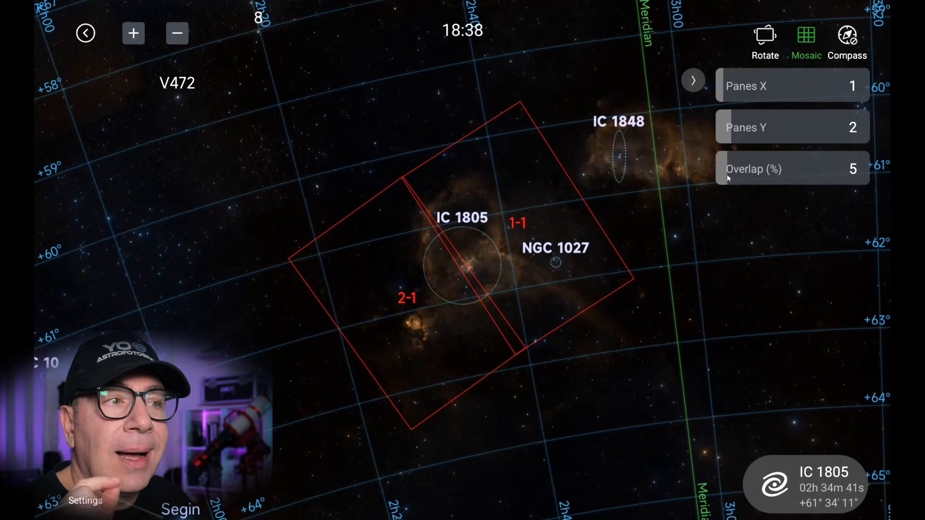
# Step: In the sky atlas, try a 25% overlap between the two IC 1805 mosaic panels and reduce it again
pyautogui.moveTo(726, 175); pyautogui.dragTo(772, 180)
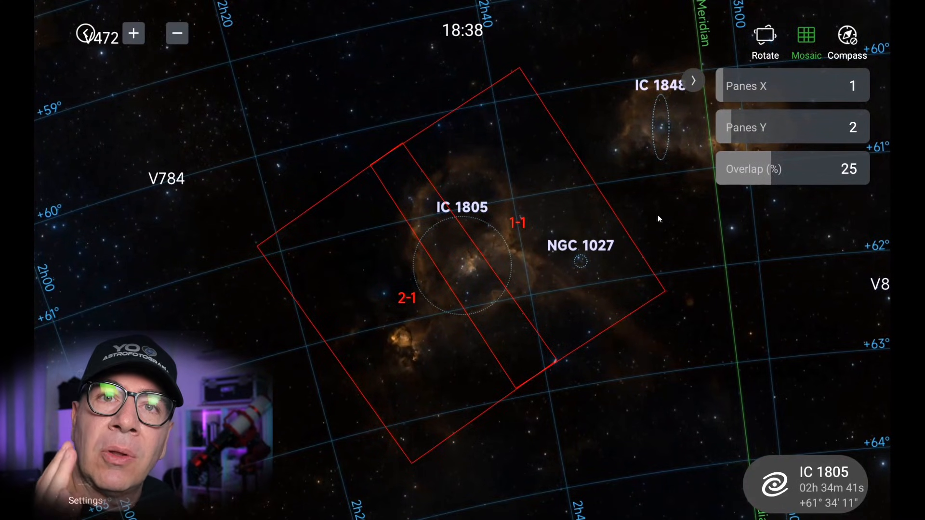
pyautogui.moveTo(765, 179); pyautogui.dragTo(727, 175)
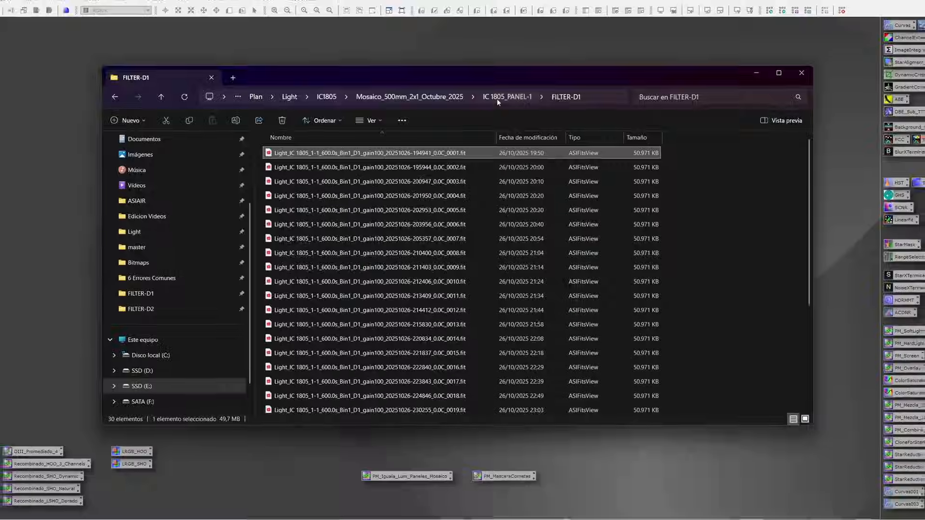
# Step: Go back up to the Mosaico_500mm_2x1_Octubre_2025 folder and minimize the file window to reveal PixInsight
pyautogui.click(496, 98)
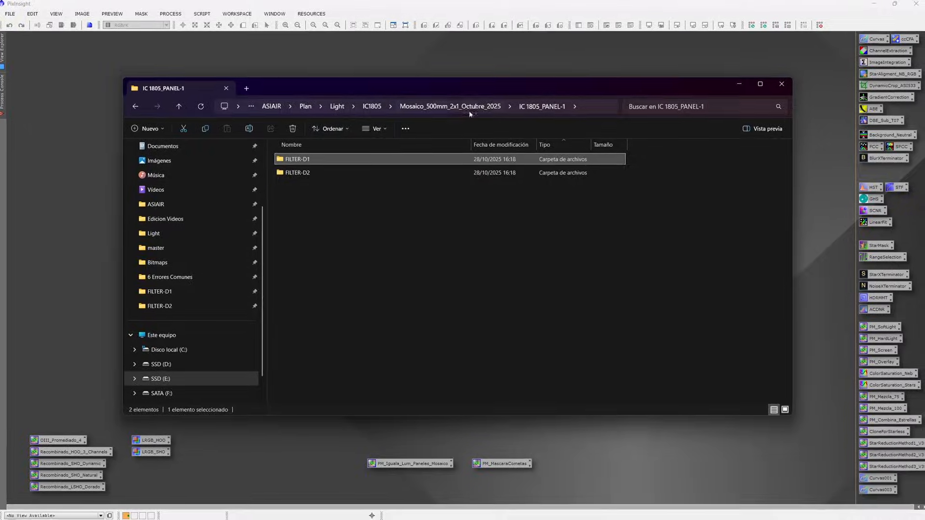
pyautogui.click(465, 104)
pyautogui.click(745, 80)
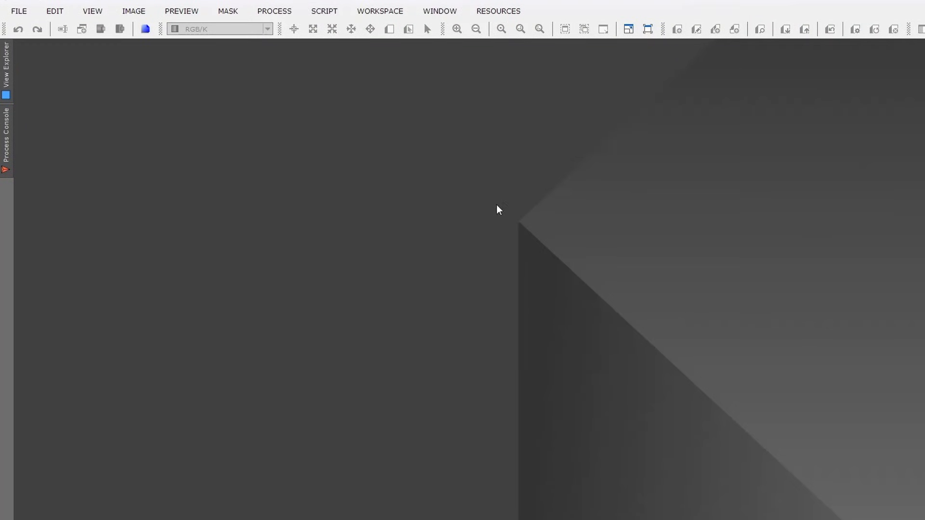
# Step: Launch the WeightedBatchPreprocessing script from the batch processing scripts
pyautogui.click(324, 11)
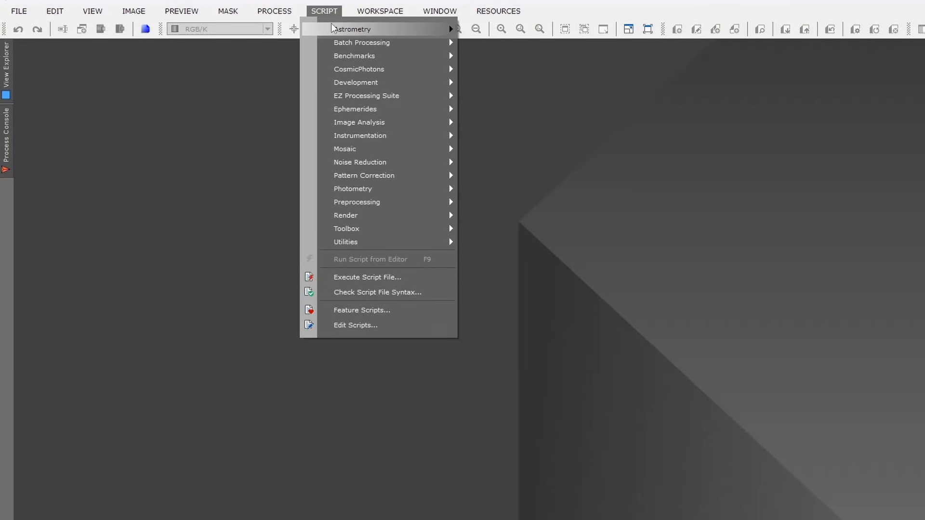
pyautogui.moveTo(338, 45)
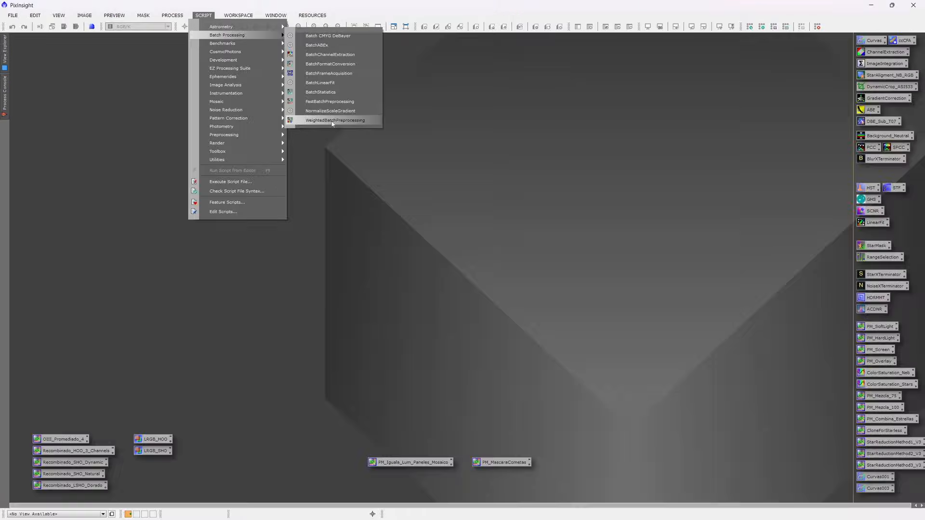
pyautogui.click(517, 182)
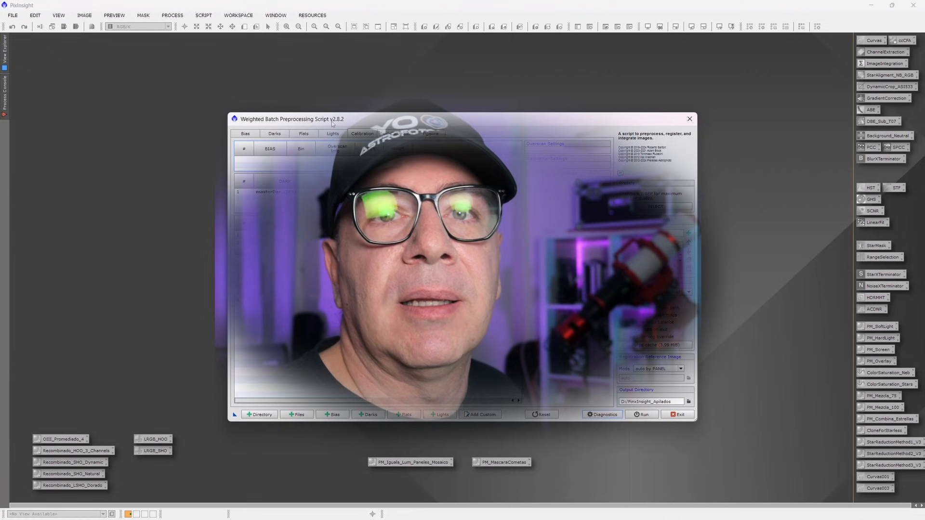
# Step: Show the script's light frames settings and widen its window on both sides
pyautogui.click(332, 134)
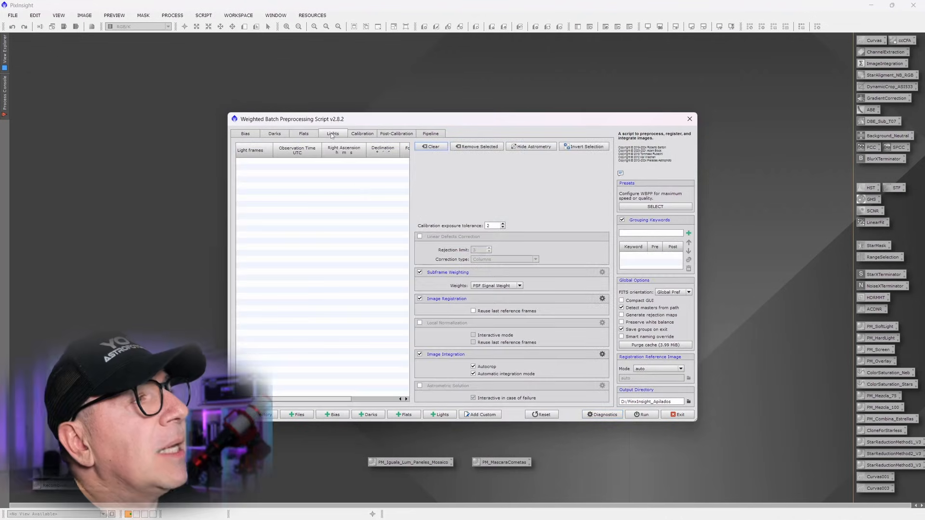
pyautogui.moveTo(228, 203); pyautogui.dragTo(33, 254)
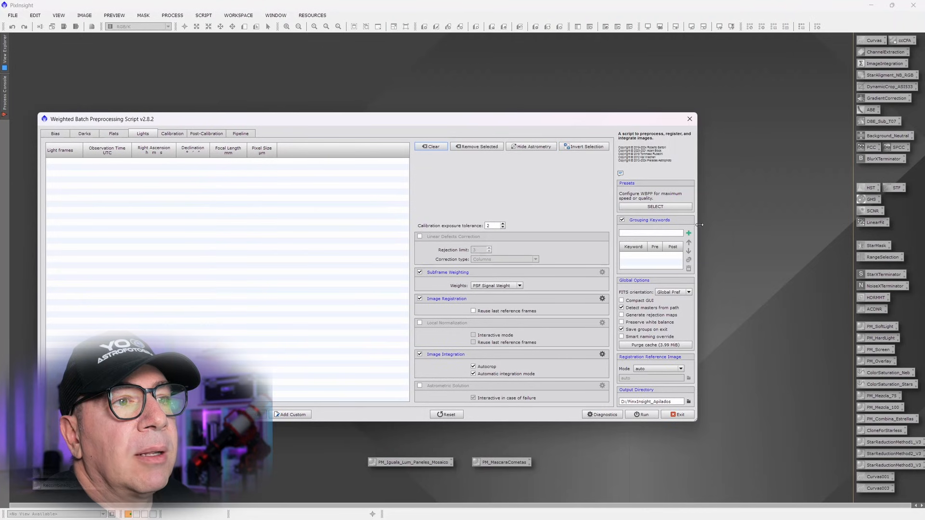
pyautogui.moveTo(699, 224); pyautogui.dragTo(834, 226)
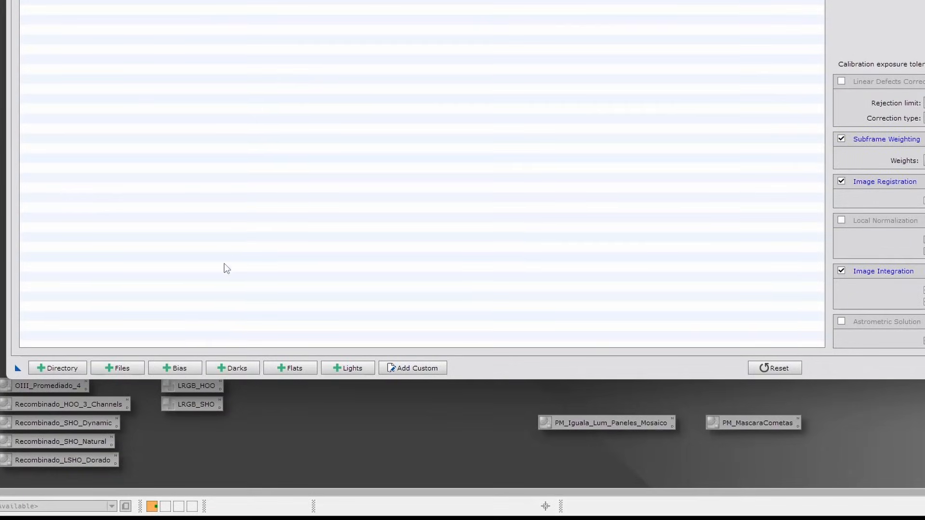
# Step: Load all frames from the Mosaico_500mm_2x1_Octubre_2025 folder as the script's root directory
pyautogui.click(55, 368)
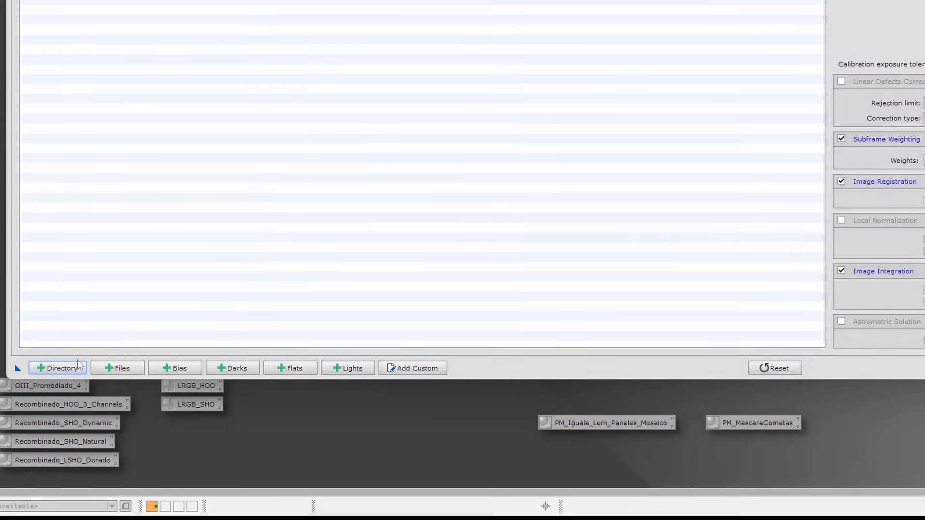
pyautogui.hotkey('alt', 'Up')
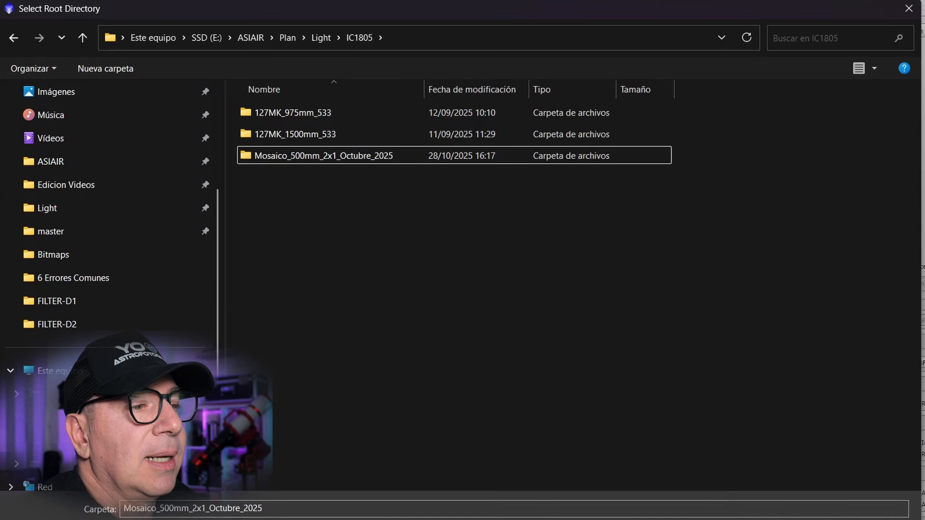
pyautogui.click(768, 519)
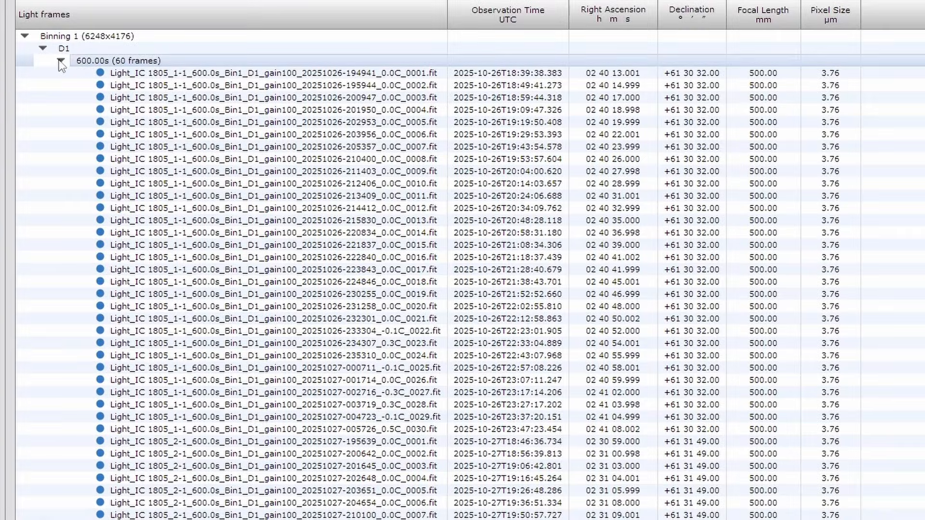
# Step: Examine the 600 s light frames grouped under filters D1 and D2, checking how both panels' files are listed
pyautogui.click(60, 60)
pyautogui.click(60, 85)
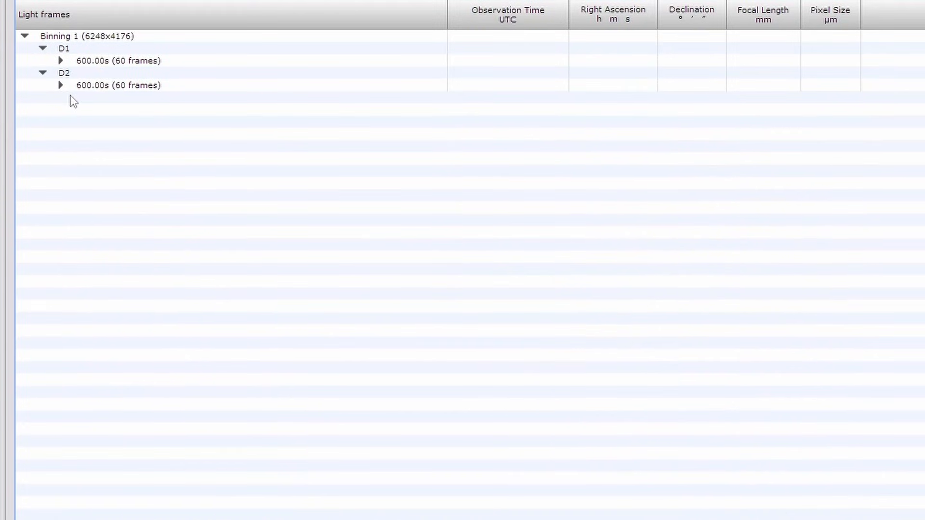
pyautogui.click(60, 60)
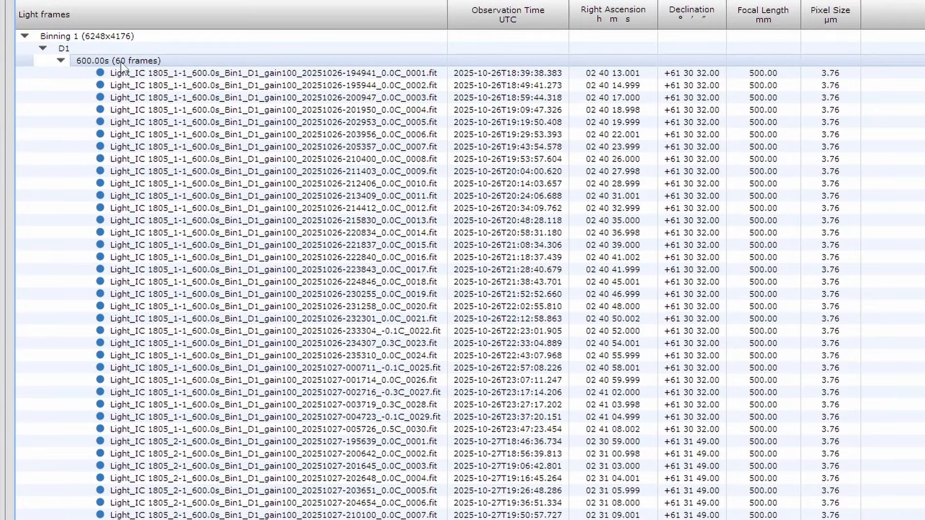
pyautogui.click(60, 61)
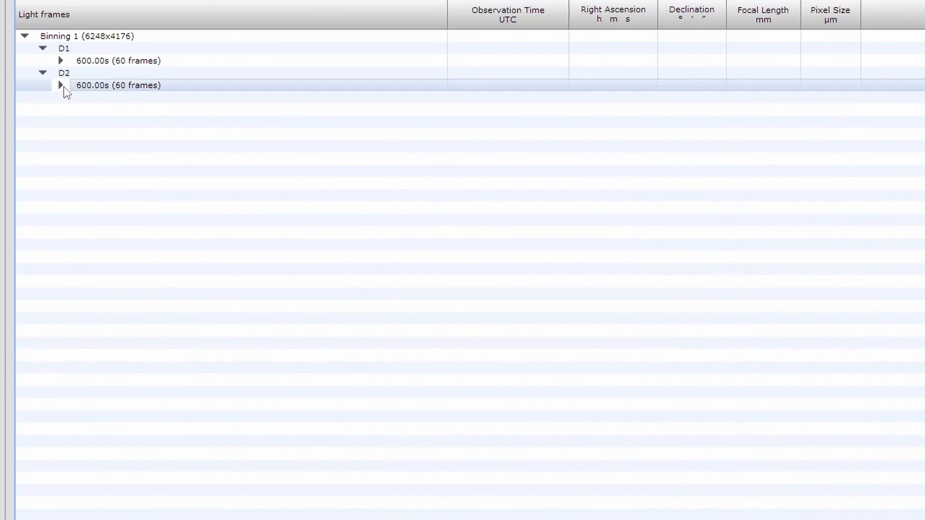
pyautogui.click(61, 85)
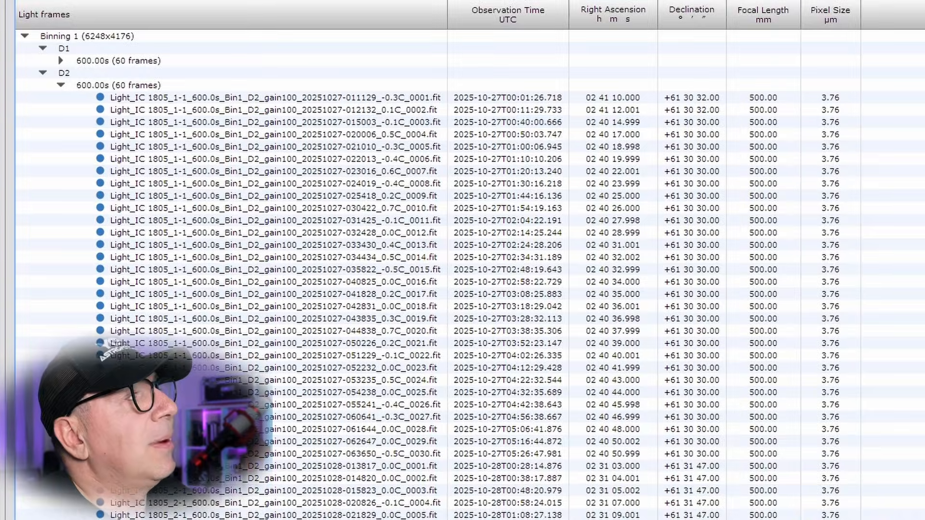
pyautogui.click(44, 74)
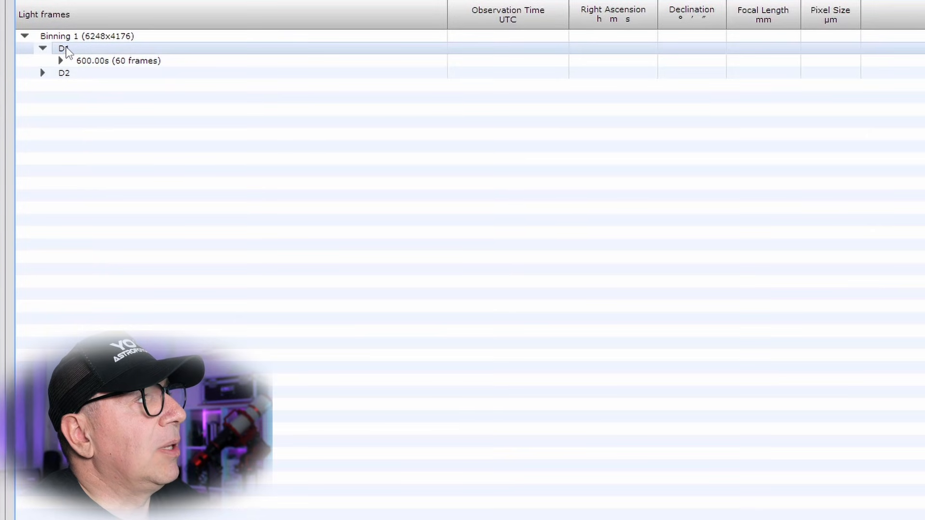
pyautogui.click(43, 49)
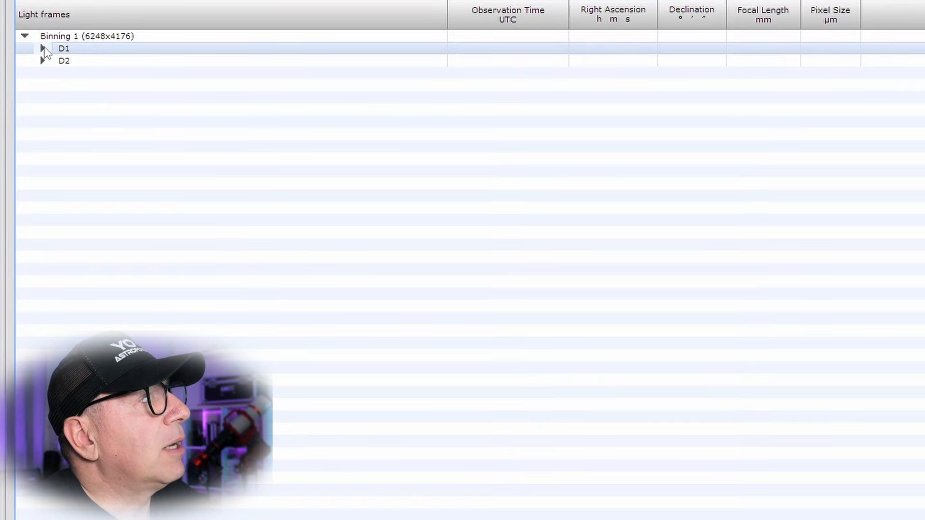
pyautogui.click(43, 49)
pyautogui.click(43, 73)
pyautogui.click(61, 85)
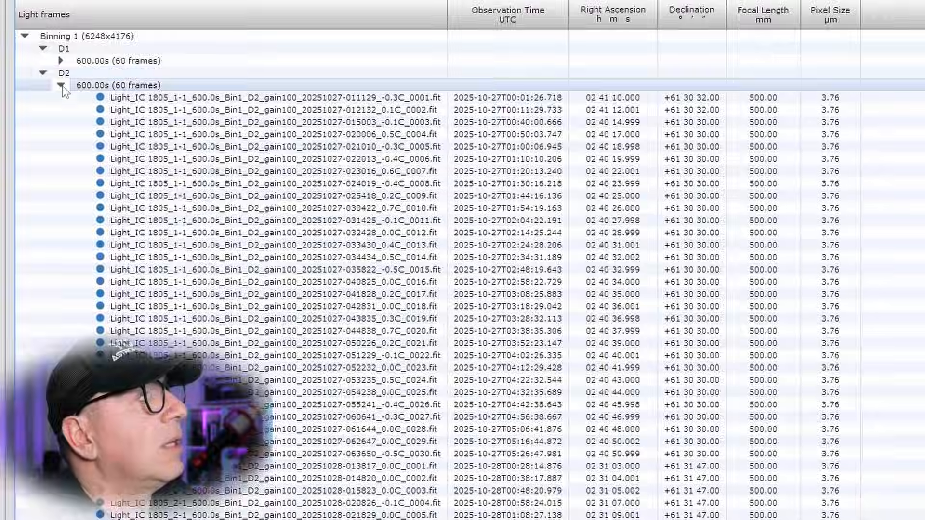
# Step: Add FILTER as a grouping keyword and collapse the D1 and D2 frame lists under it
pyautogui.click(61, 85)
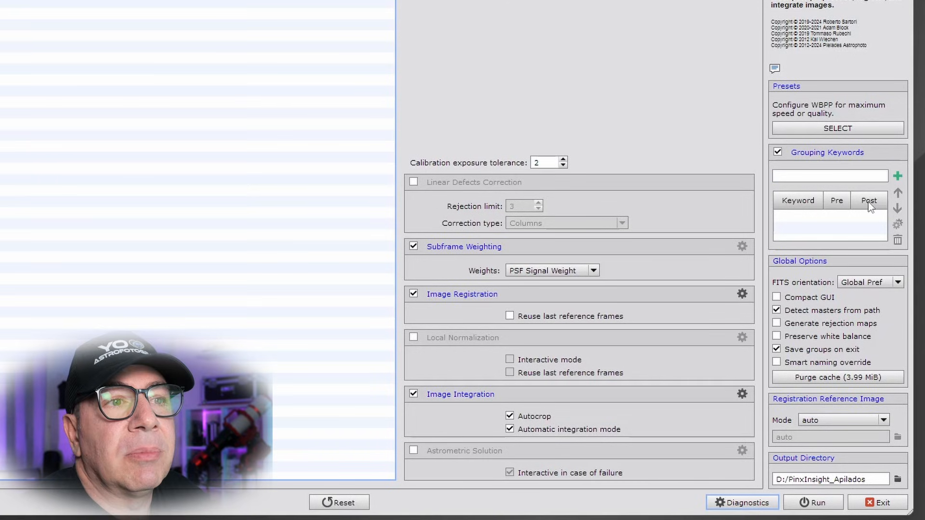
pyautogui.click(799, 177)
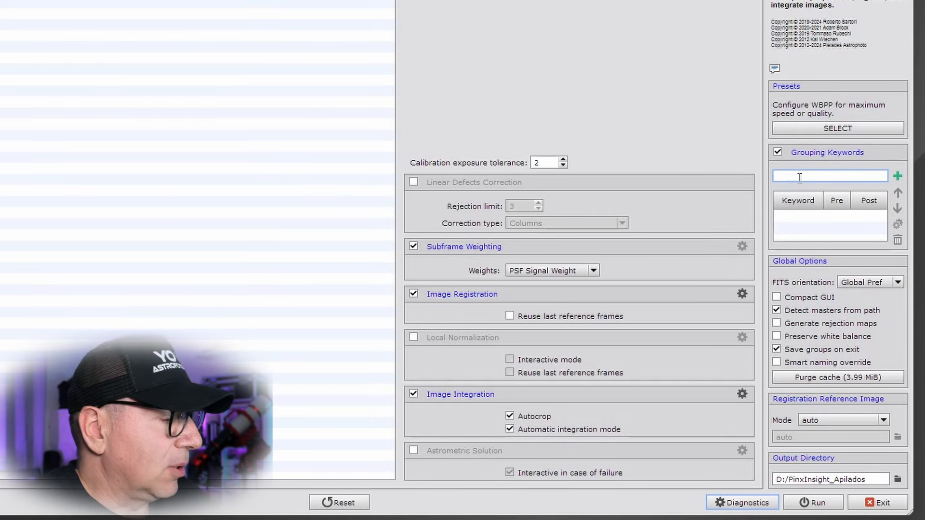
pyautogui.click(896, 177)
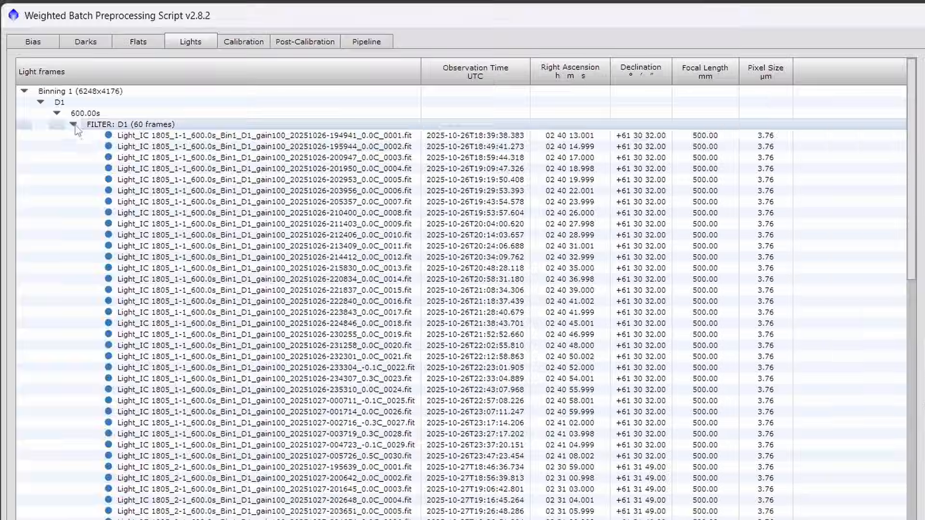
pyautogui.click(73, 124)
pyautogui.click(73, 159)
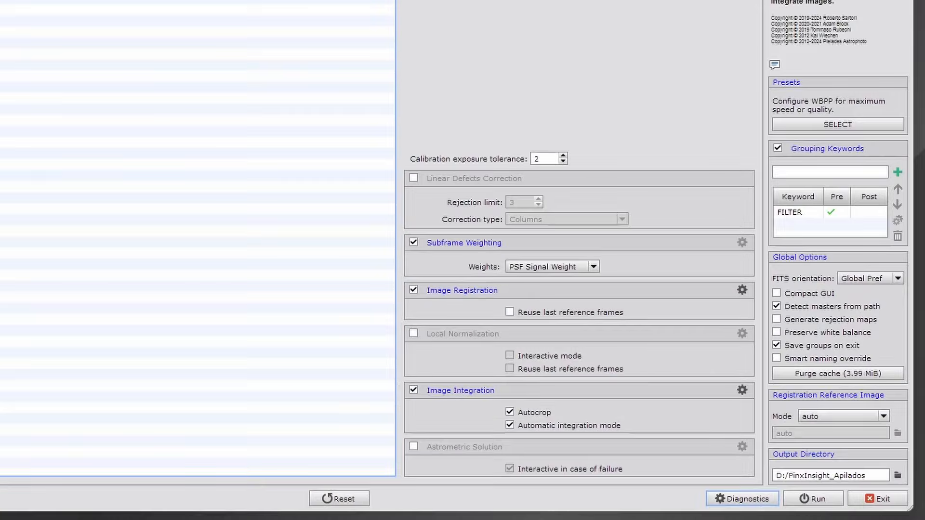
# Step: Add PANEL as a second grouping keyword and collapse each filter and panel group of light frames
pyautogui.click(790, 171)
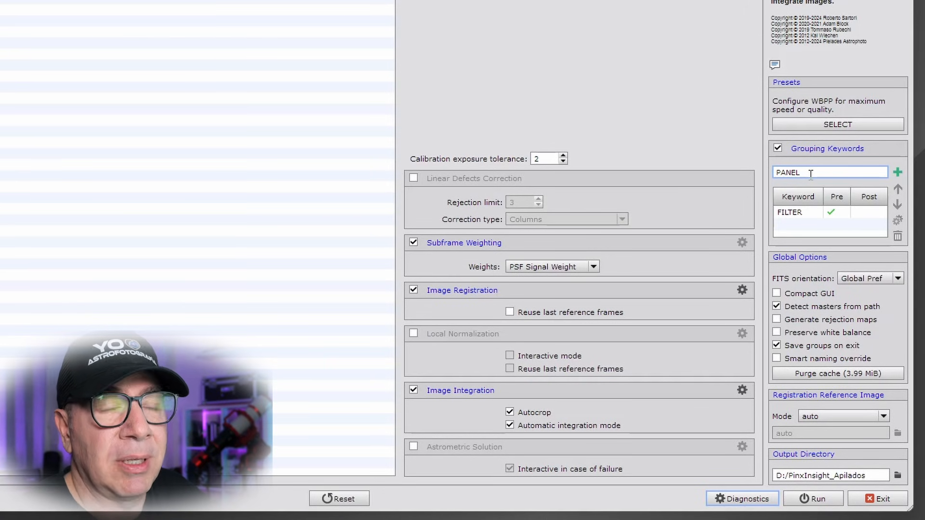
pyautogui.click(897, 172)
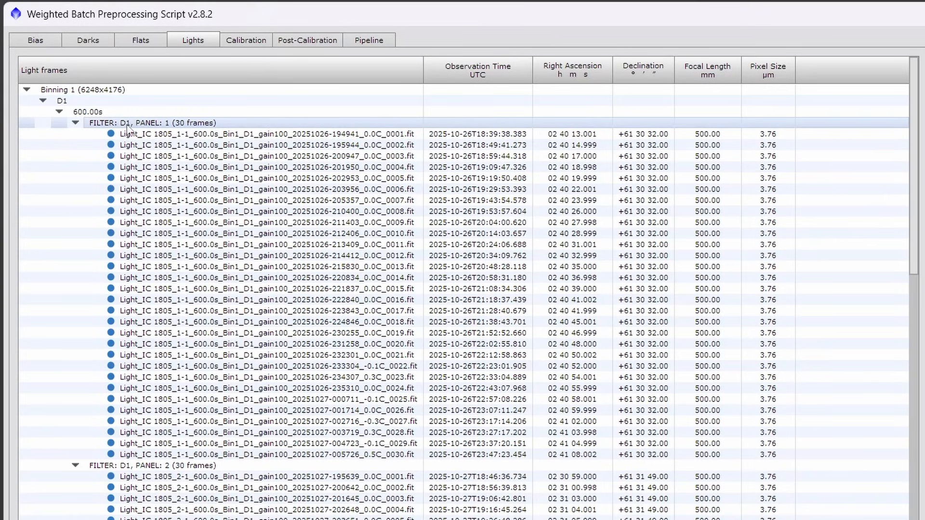
pyautogui.click(77, 123)
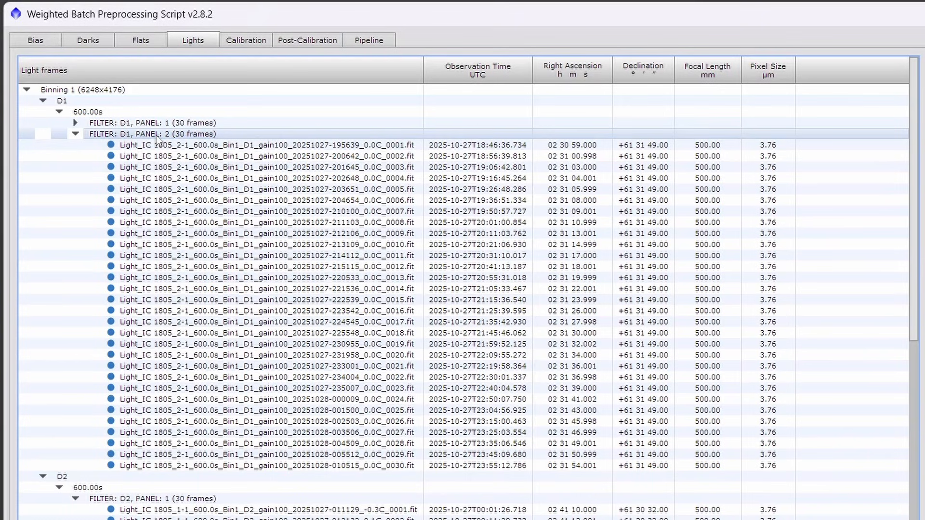
pyautogui.click(76, 135)
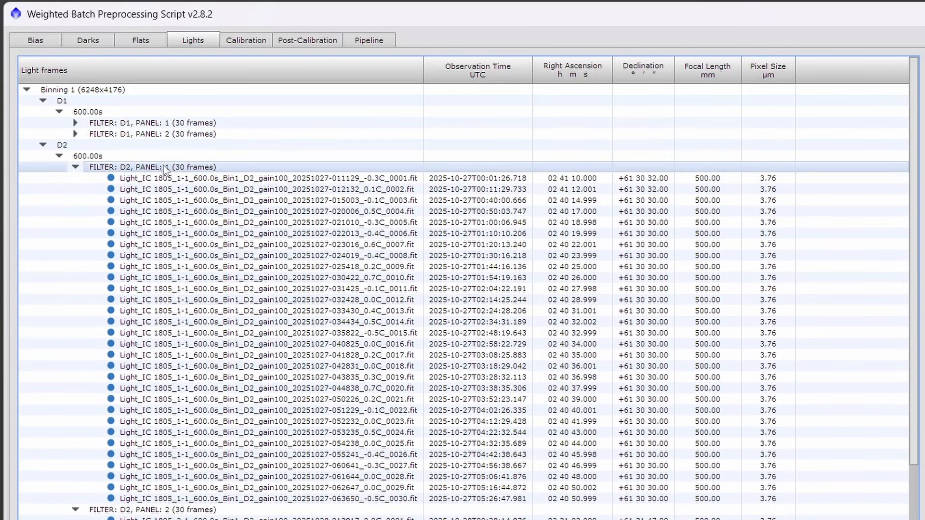
pyautogui.click(76, 167)
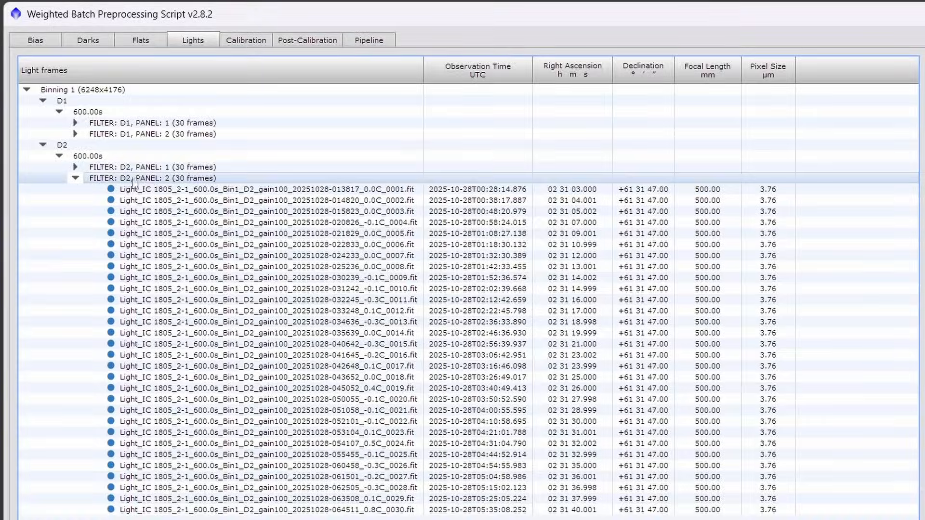
pyautogui.doubleClick(132, 179)
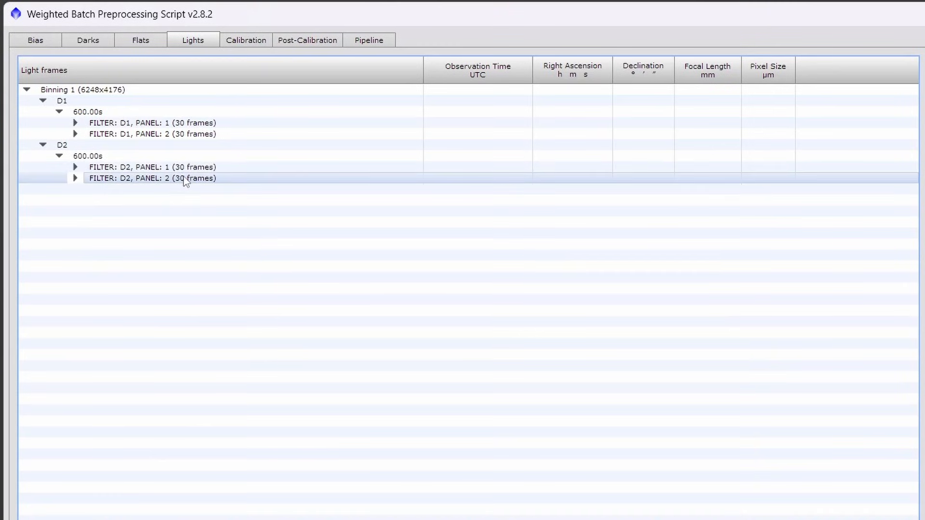
pyautogui.click(195, 124)
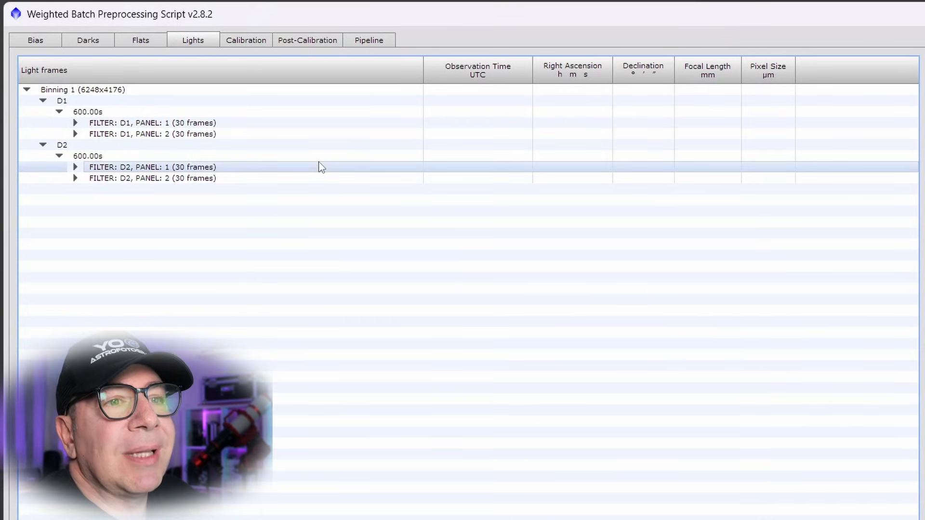
# Step: Review the calibration setup, checking which master dark and master flat are matched to each of the four light groups
pyautogui.click(253, 41)
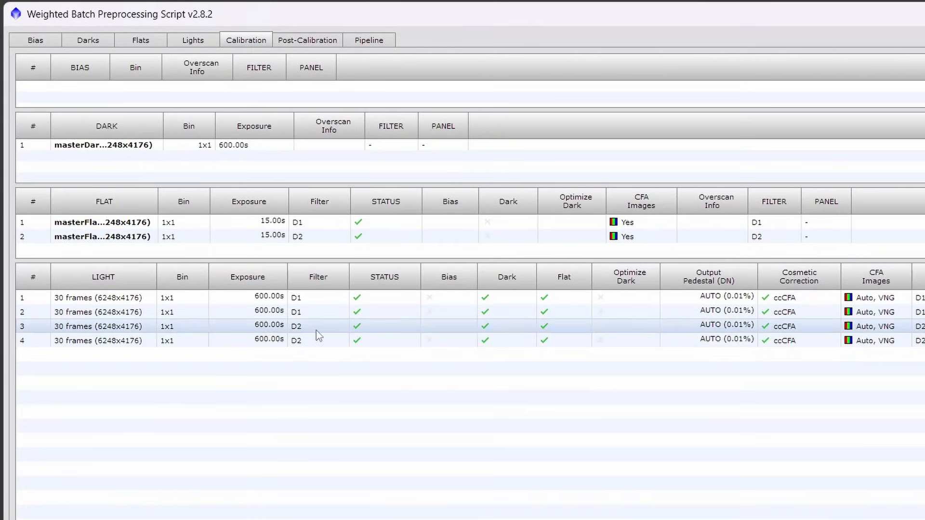
pyautogui.click(115, 299)
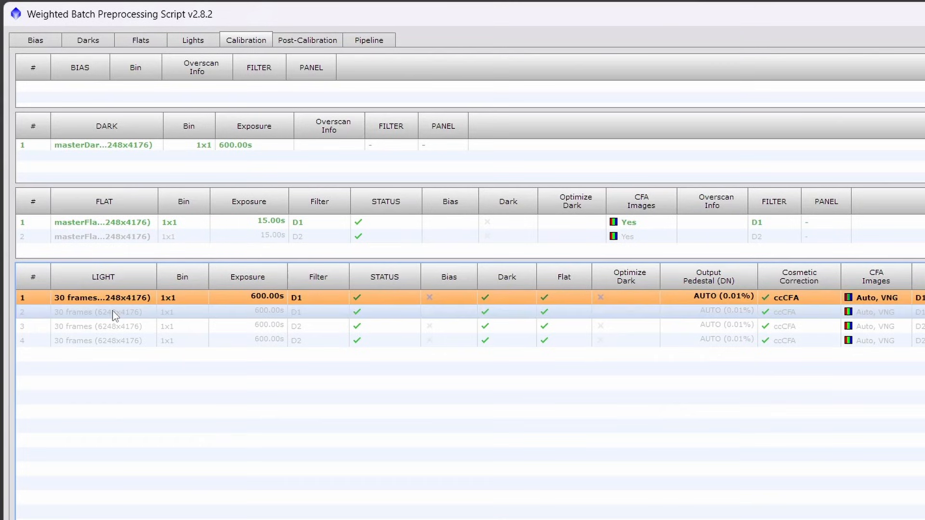
pyautogui.click(117, 312)
pyautogui.click(118, 327)
pyautogui.click(119, 340)
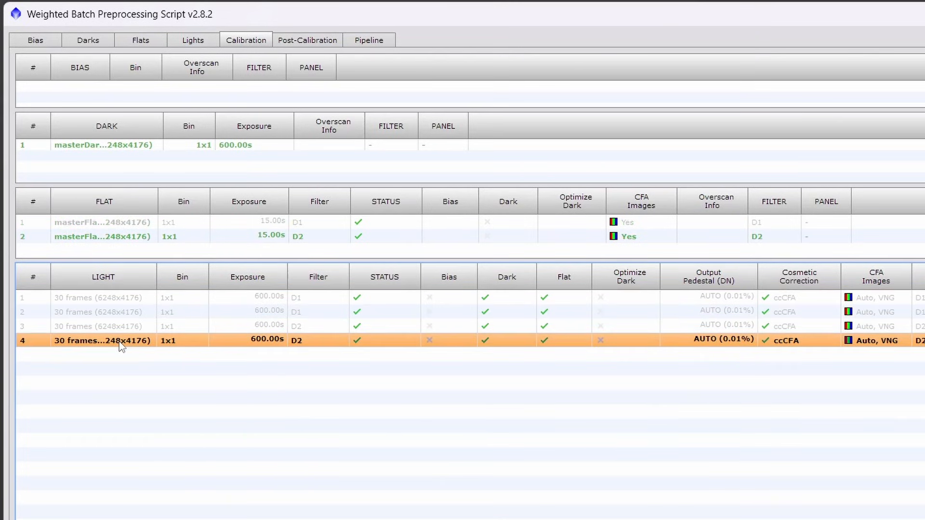
pyautogui.click(118, 298)
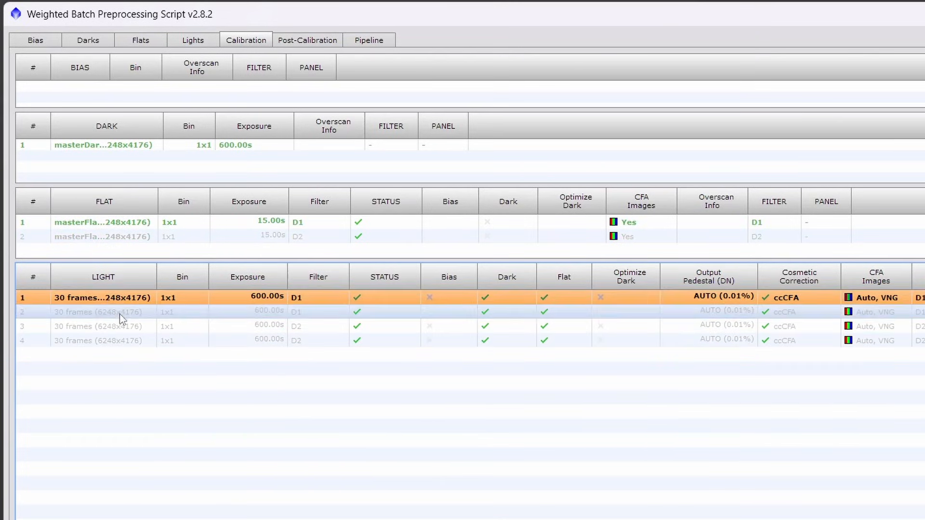
pyautogui.click(122, 312)
pyautogui.click(123, 327)
pyautogui.click(124, 341)
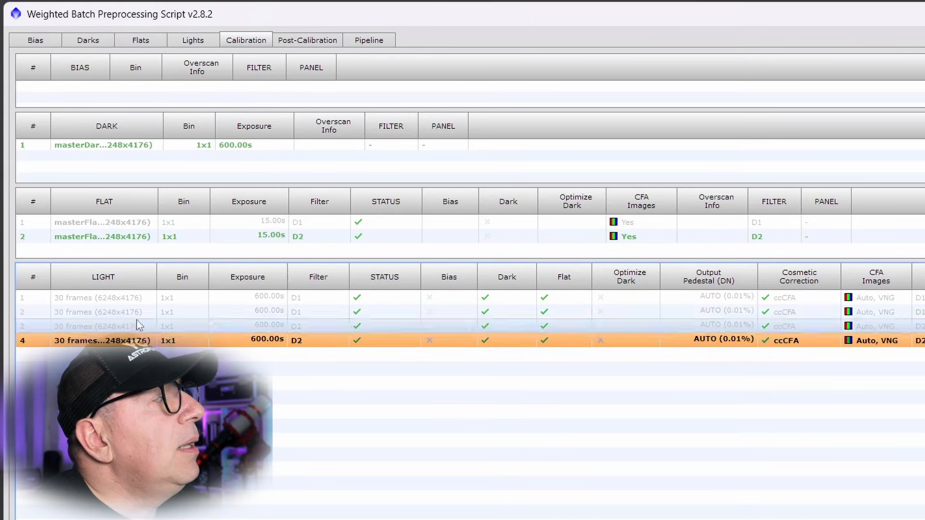
pyautogui.click(137, 298)
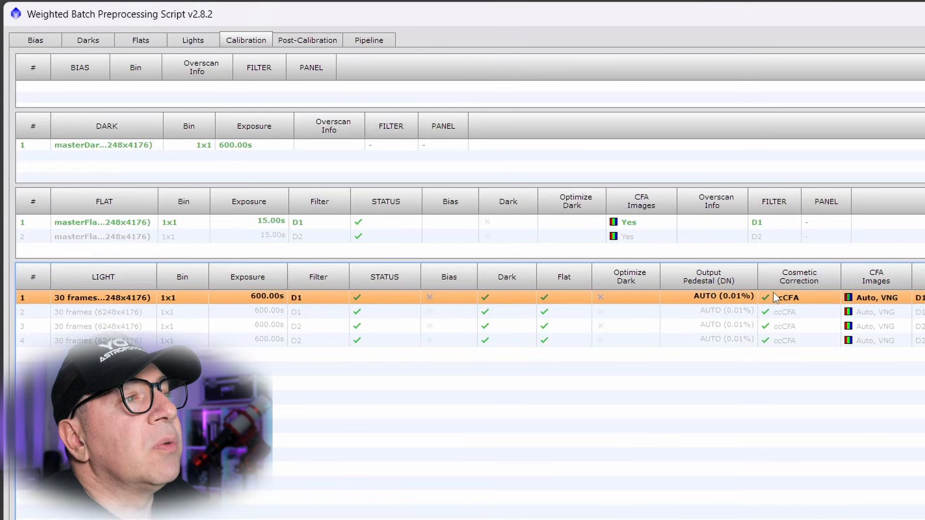
# Step: Examine how the D1 and D2 light frames are grouped for post-calibration
pyautogui.click(291, 42)
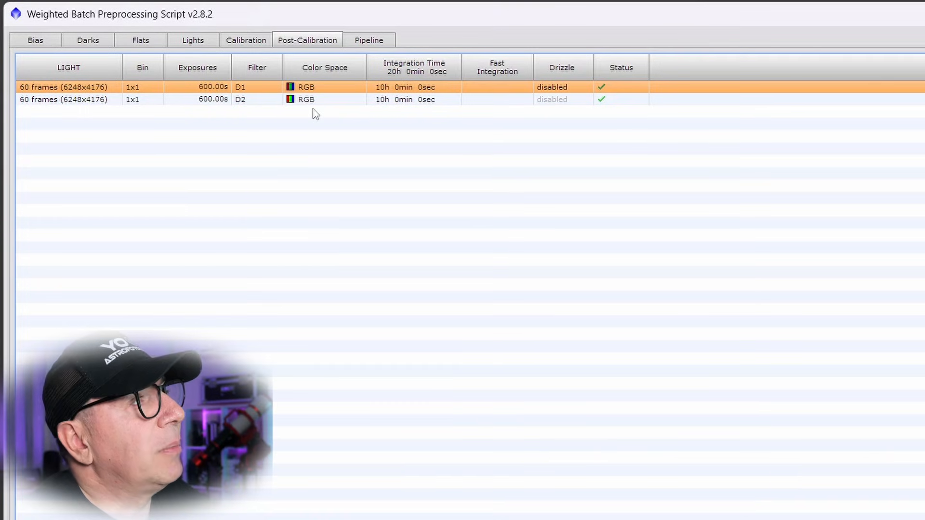
pyautogui.click(100, 101)
pyautogui.click(100, 88)
pyautogui.click(102, 103)
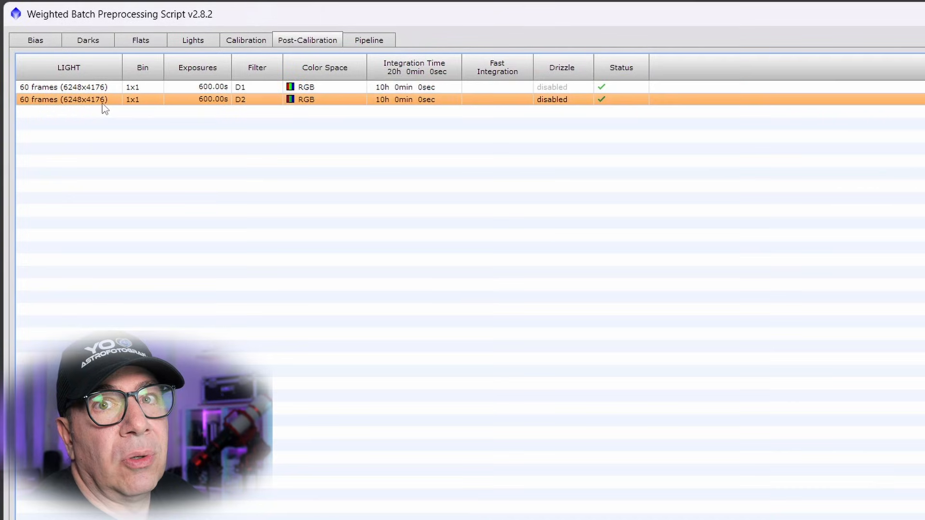
pyautogui.click(98, 89)
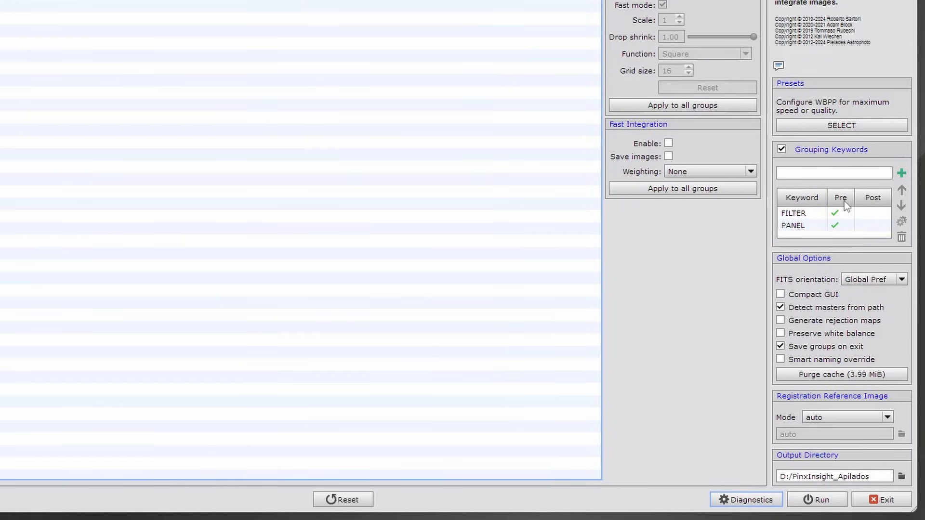
# Step: Enable post-calibration grouping for both the FILTER and PANEL keywords, in addition to their pre-processing grouping
pyautogui.click(808, 214)
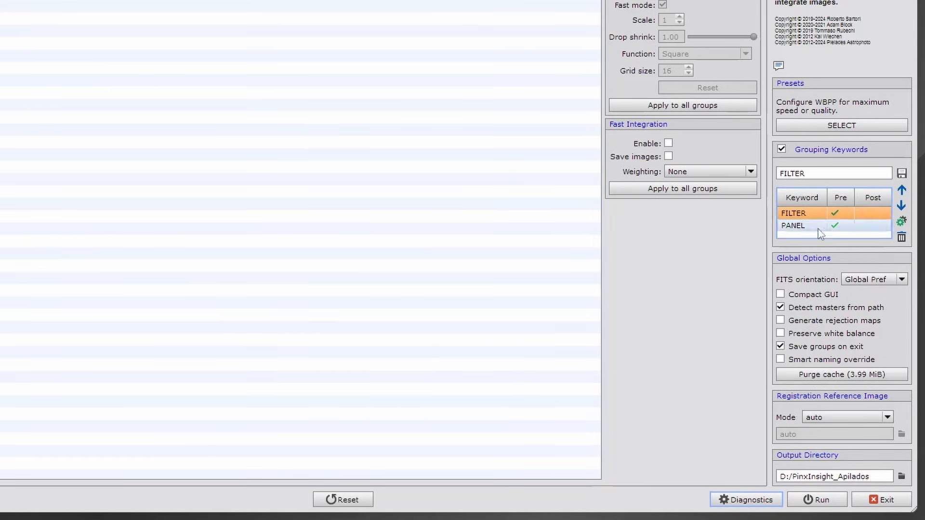
pyautogui.click(902, 223)
pyautogui.click(862, 213)
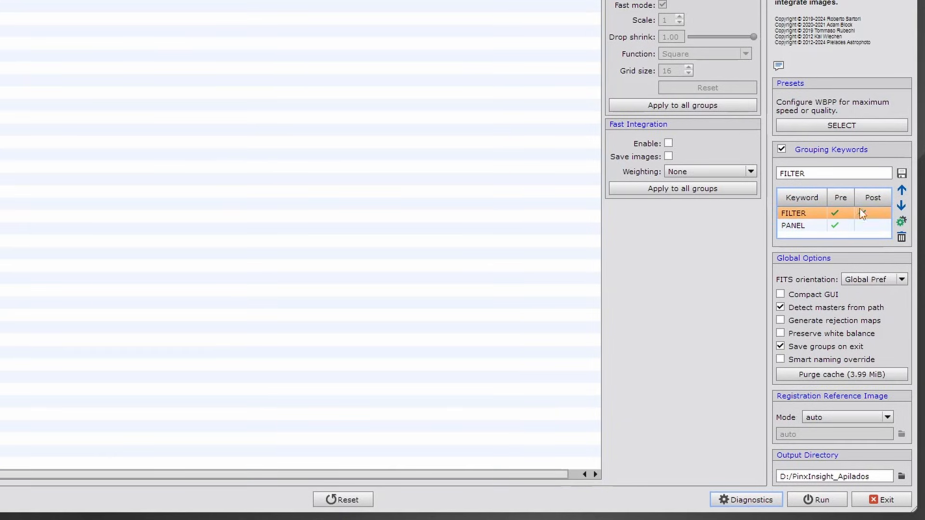
pyautogui.click(791, 226)
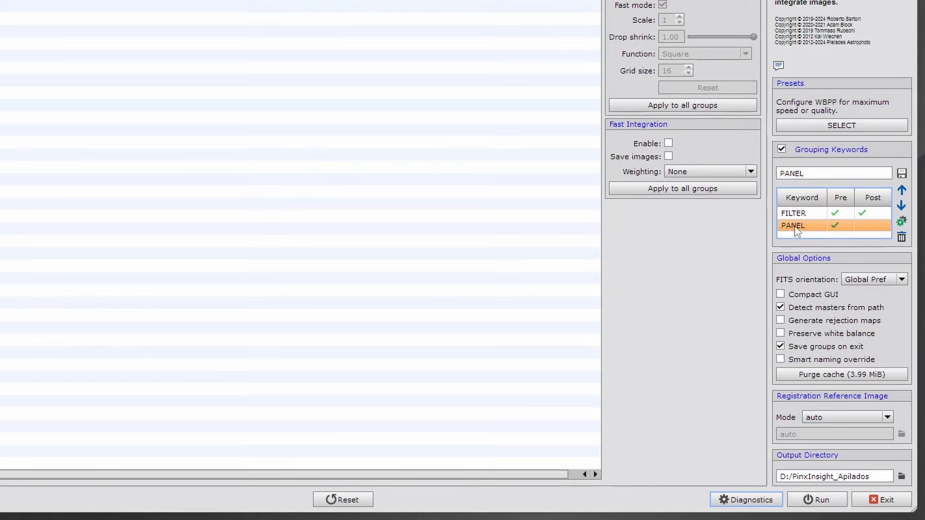
pyautogui.click(901, 221)
pyautogui.click(862, 228)
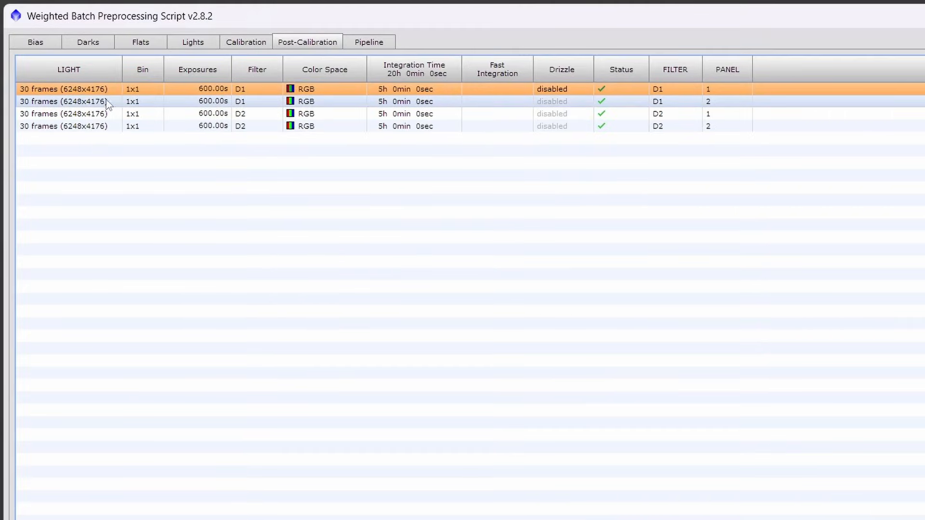
# Step: Check the post-calibration groups by filter and panel, and compare them with the calibration groups
pyautogui.click(106, 101)
pyautogui.click(107, 115)
pyautogui.click(108, 125)
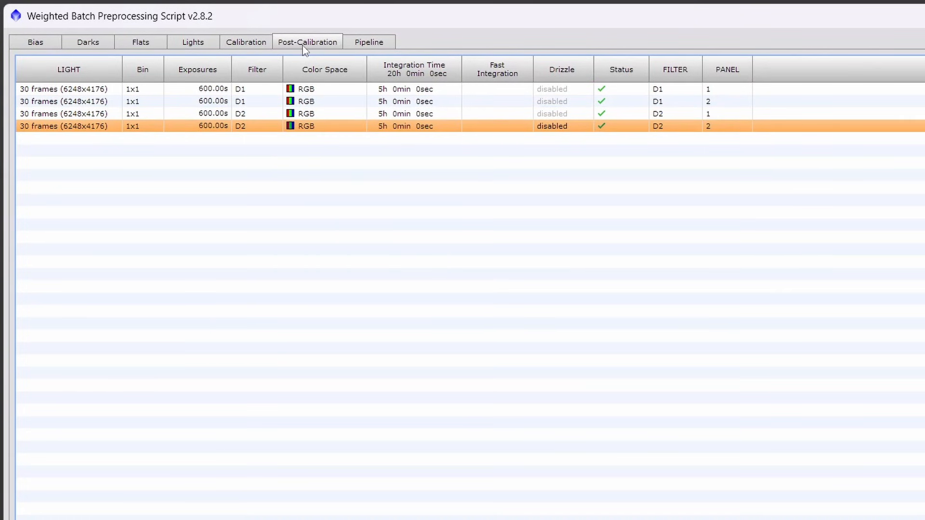
pyautogui.click(247, 45)
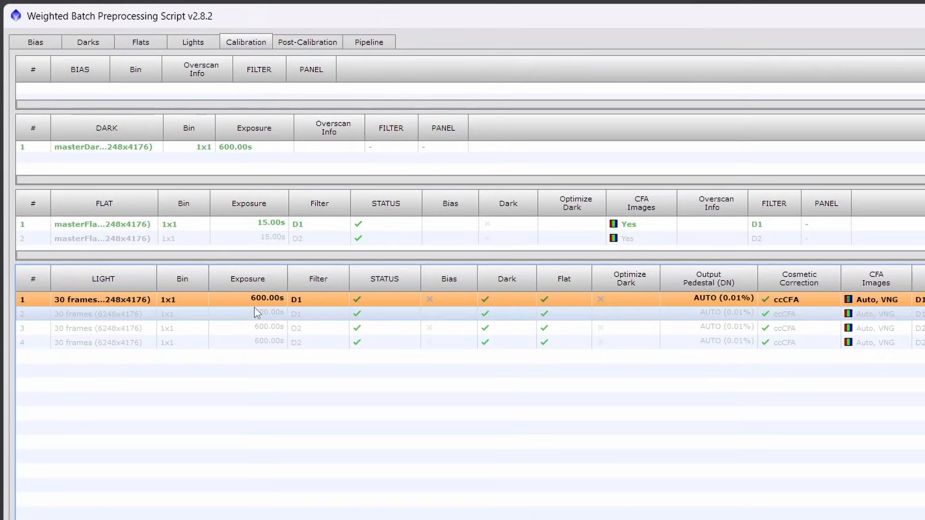
pyautogui.click(320, 43)
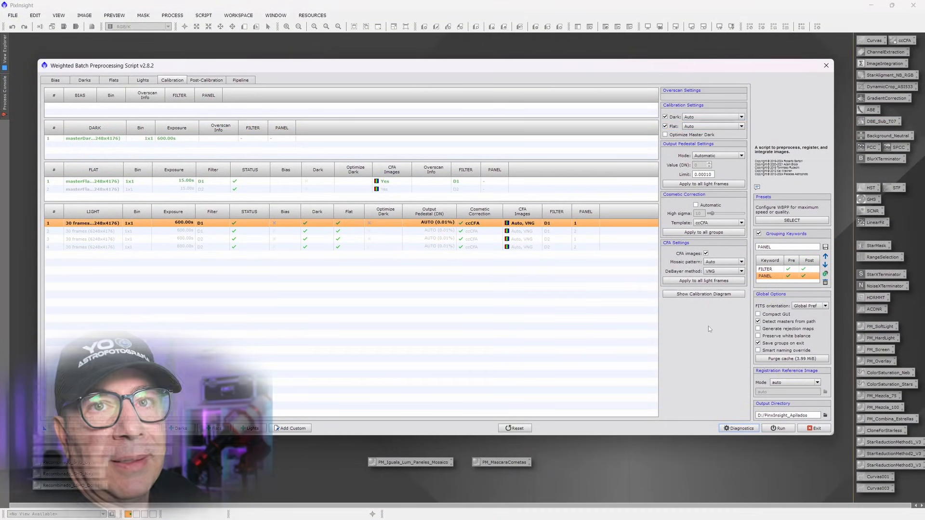
pyautogui.click(143, 80)
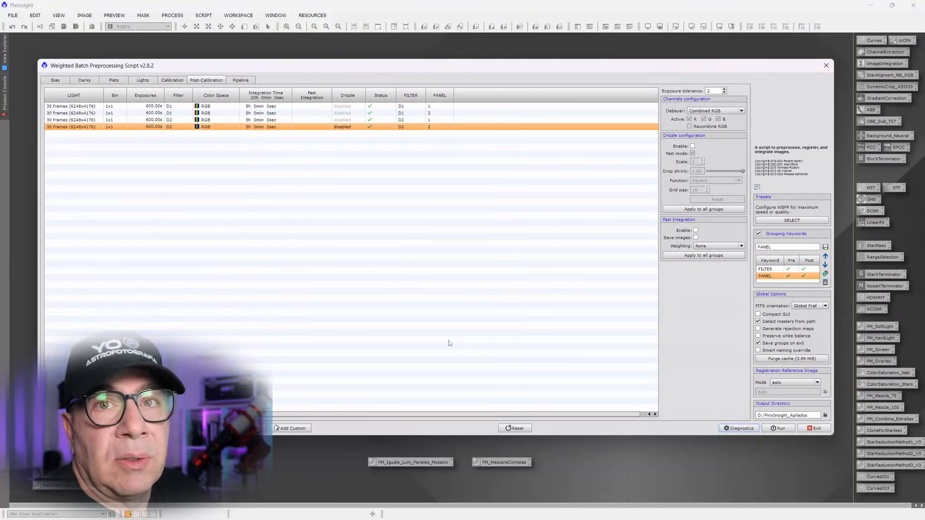
# Step: Run the script's diagnostics, enlarge the message window and read the reference frame settings warning
pyautogui.click(738, 429)
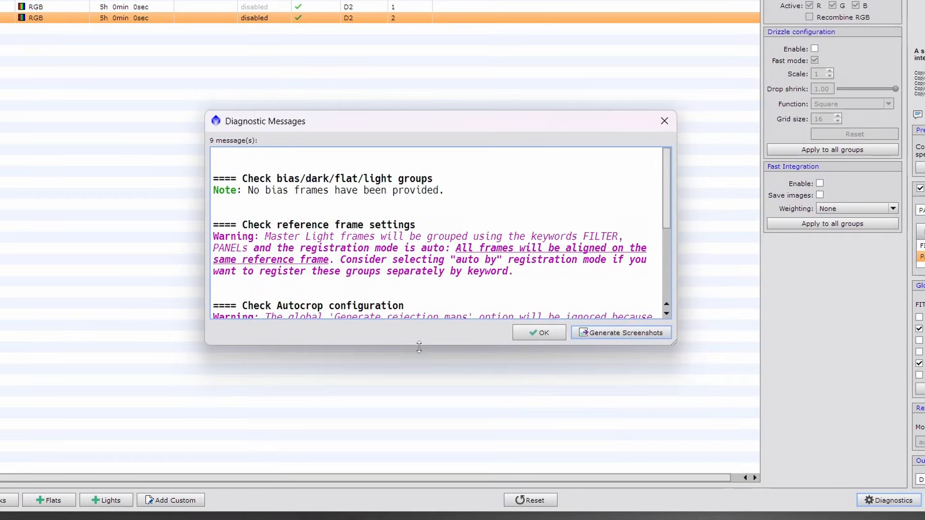
pyautogui.moveTo(449, 331); pyautogui.dragTo(450, 388)
pyautogui.moveTo(426, 436); pyautogui.dragTo(426, 438)
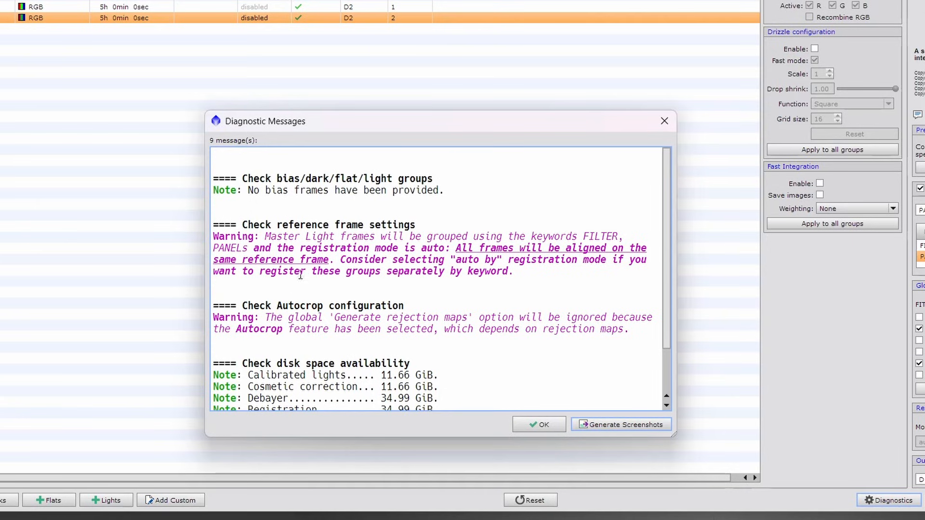
pyautogui.moveTo(514, 272); pyautogui.dragTo(211, 236)
pyautogui.click(286, 259)
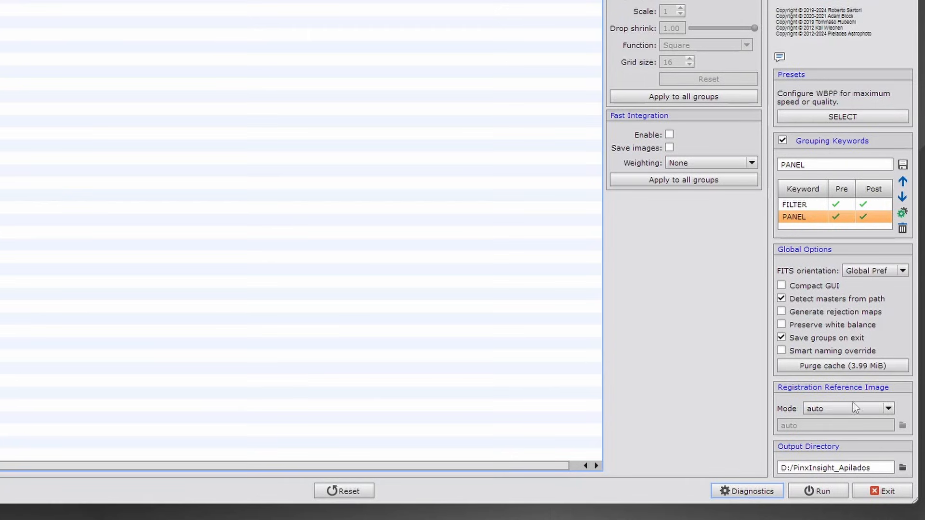
# Step: Set the registration reference image mode to auto by PANEL, then rerun the diagnostics and enlarge the message window
pyautogui.click(888, 409)
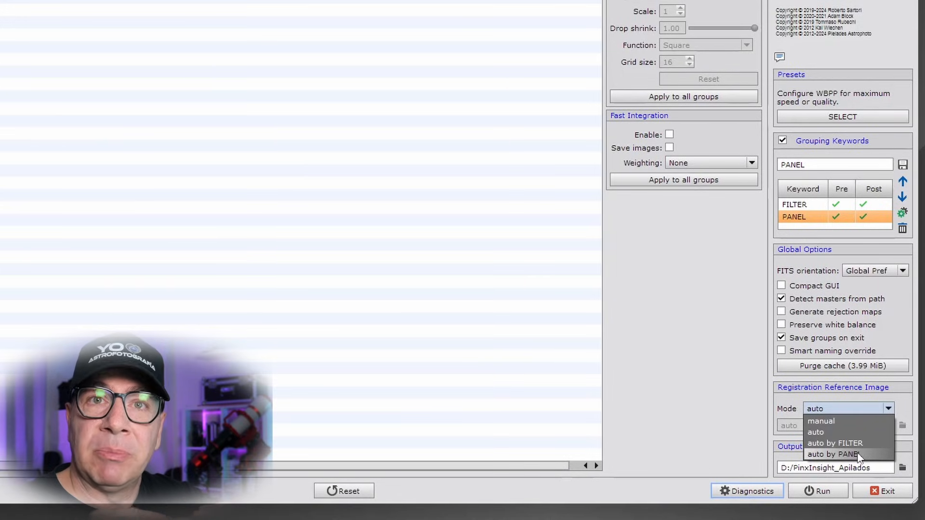
pyautogui.click(857, 455)
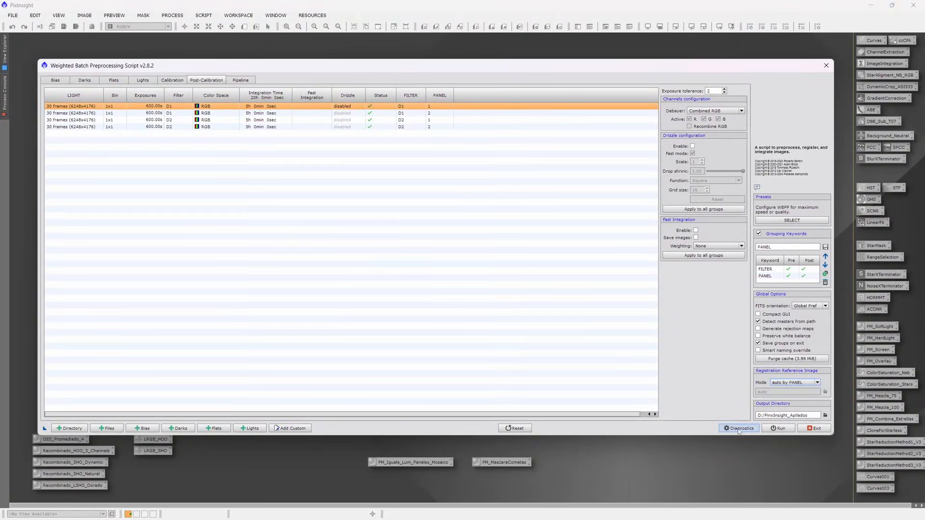
pyautogui.click(738, 429)
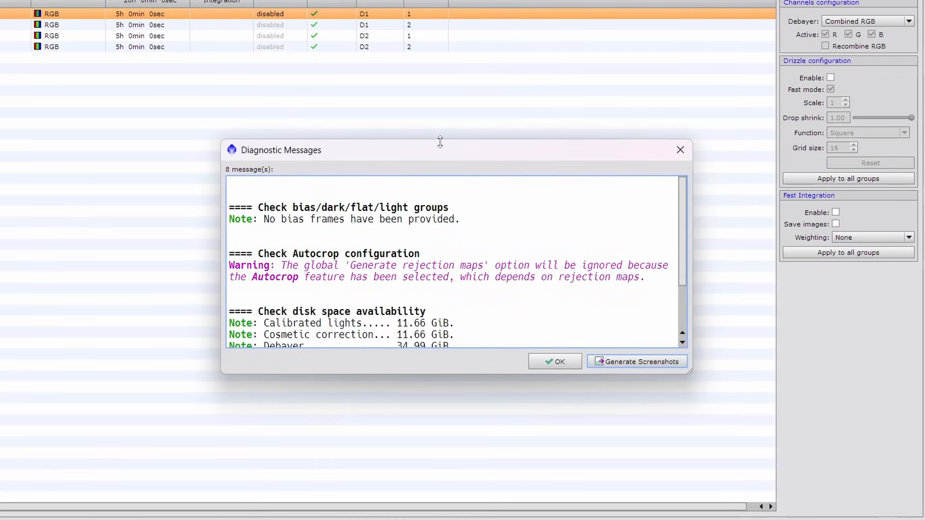
pyautogui.moveTo(440, 141); pyautogui.dragTo(421, 24)
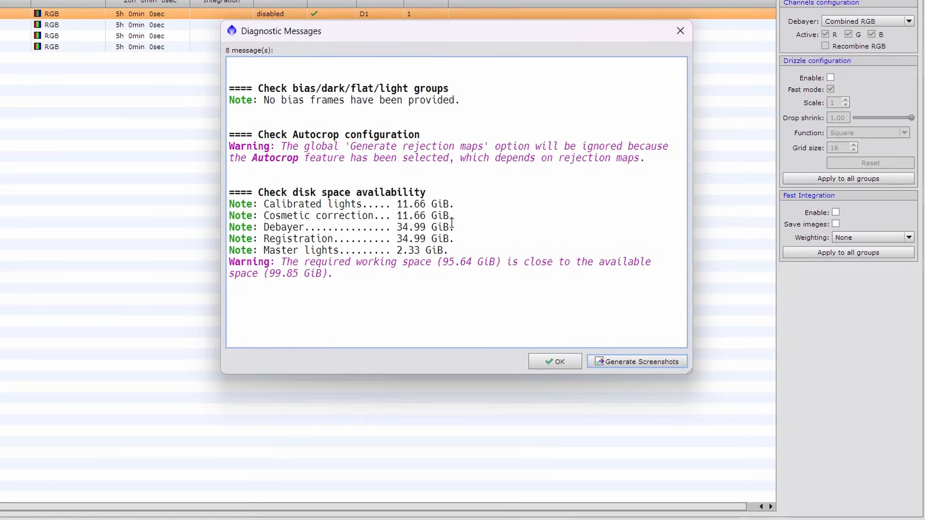
# Step: Review the estimated disk space per processing stage in the diagnostic messages
pyautogui.moveTo(448, 251); pyautogui.dragTo(243, 205)
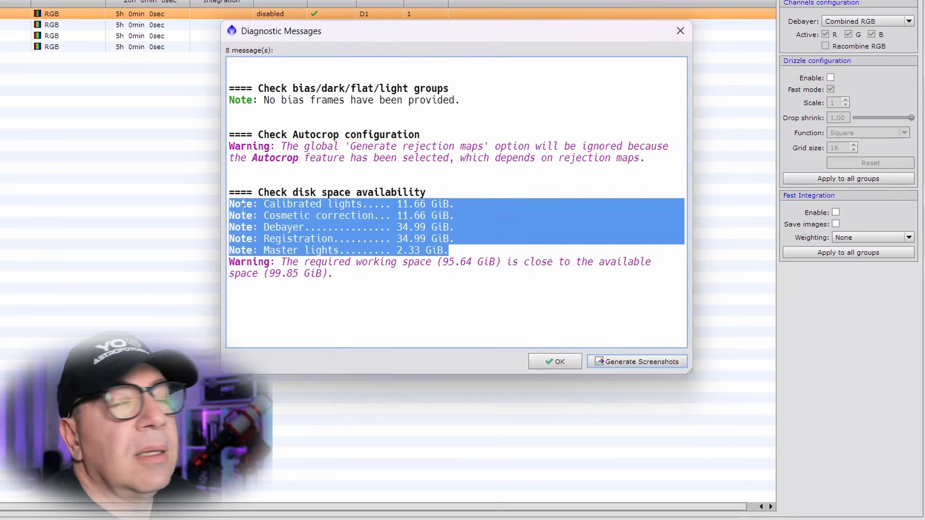
pyautogui.click(389, 295)
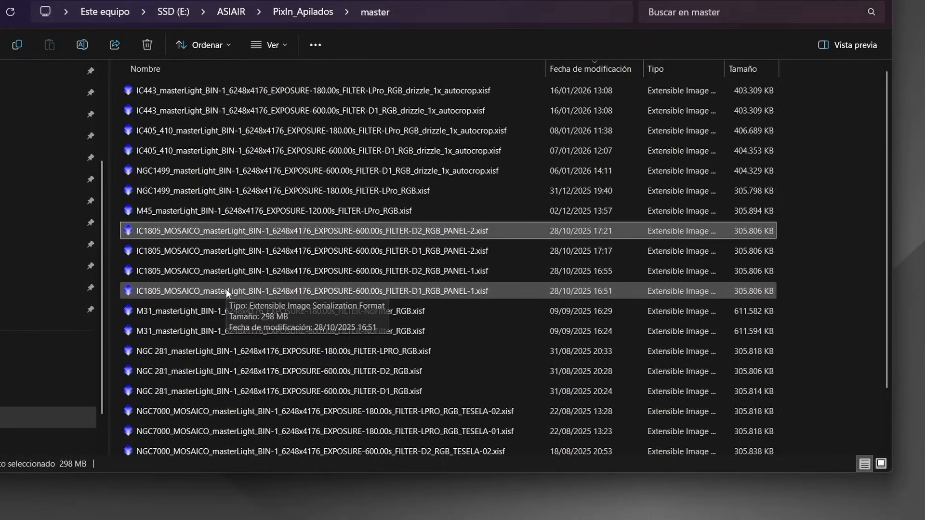
# Step: Open the four IC1805_MOSAICO master lights for filters D1 and D2, and rotate the D1 panel 1 image by 180°
pyautogui.keyDown('shift'); pyautogui.click(346, 293); pyautogui.keyUp('shift')
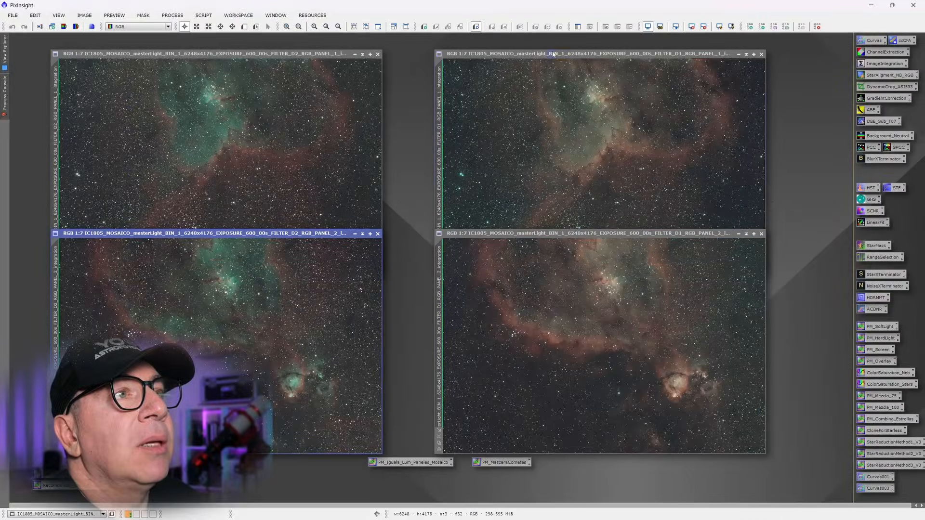
pyautogui.click(553, 55)
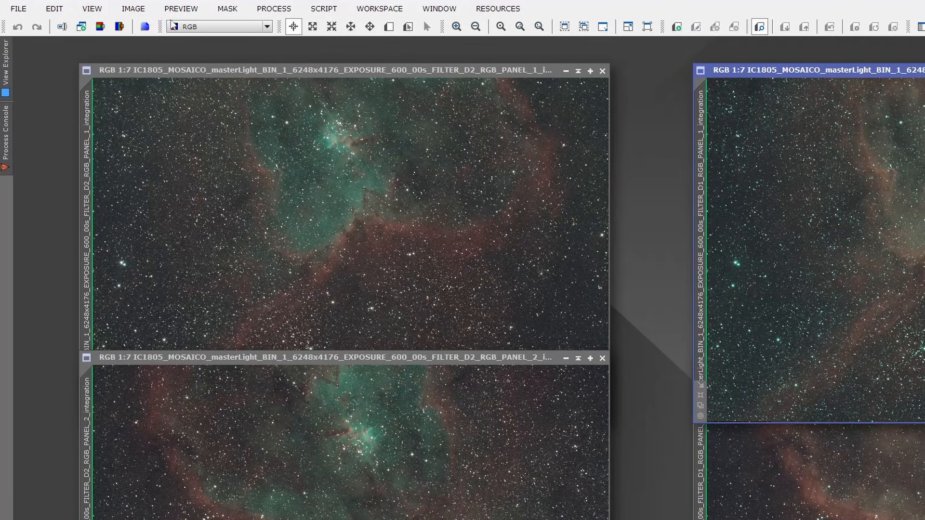
pyautogui.click(137, 8)
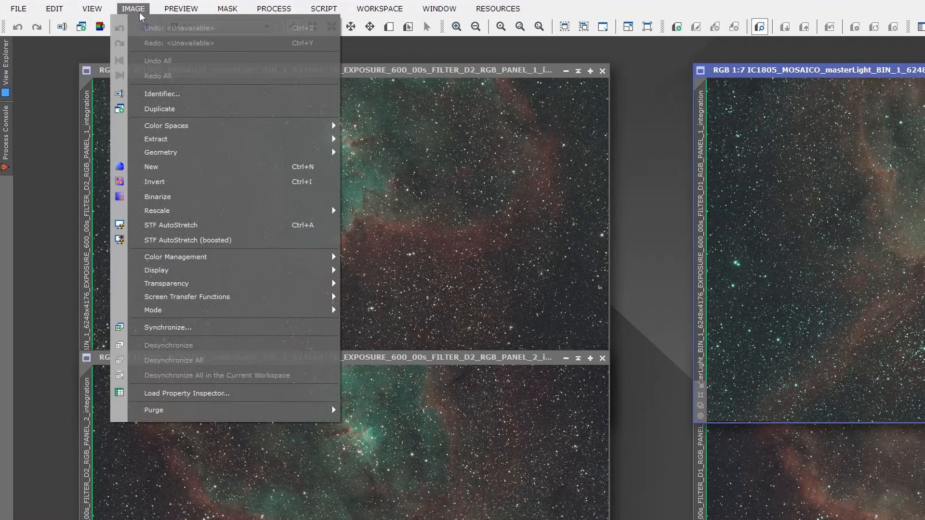
pyautogui.moveTo(230, 157)
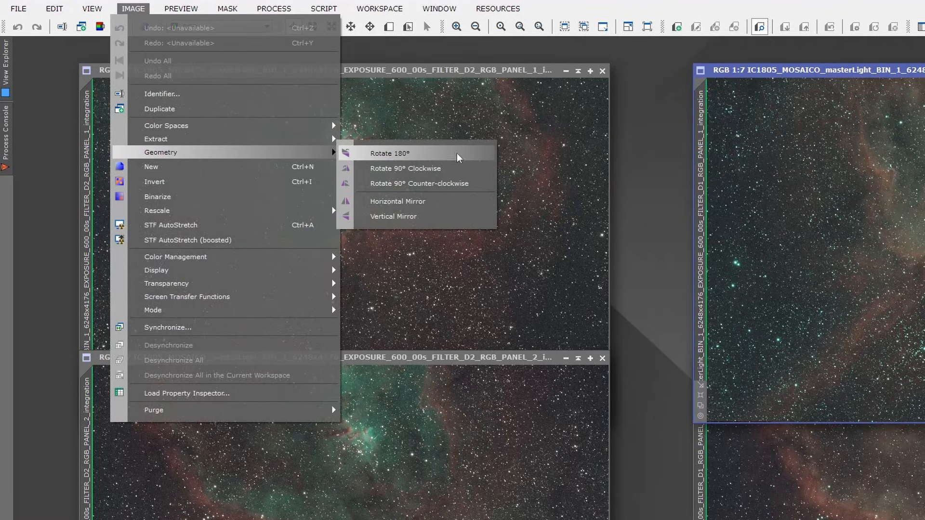
pyautogui.click(426, 154)
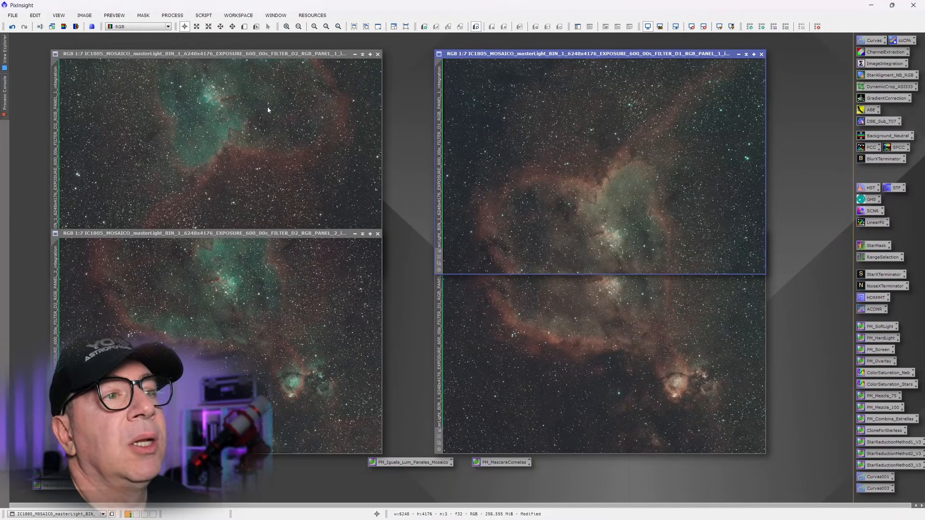
# Step: Rotate the D2 panel 1 master image by 180°
pyautogui.click(299, 56)
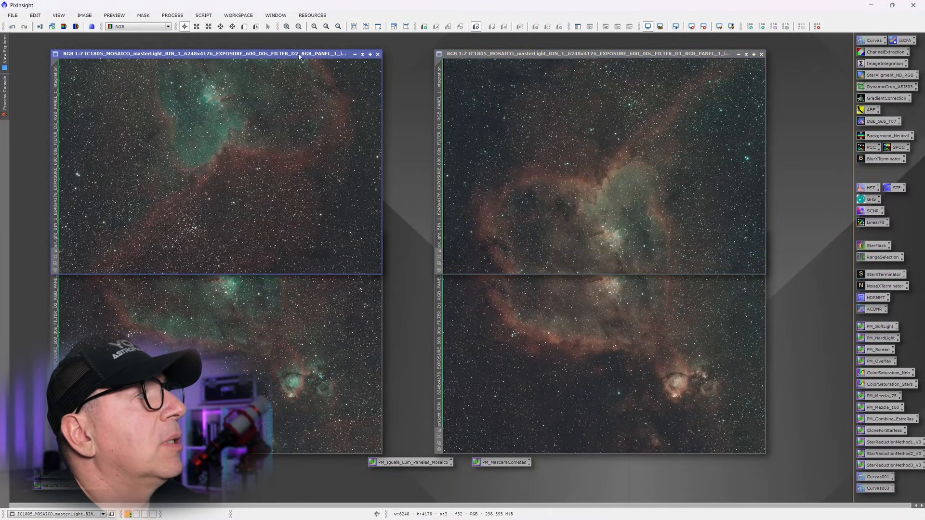
pyautogui.click(85, 15)
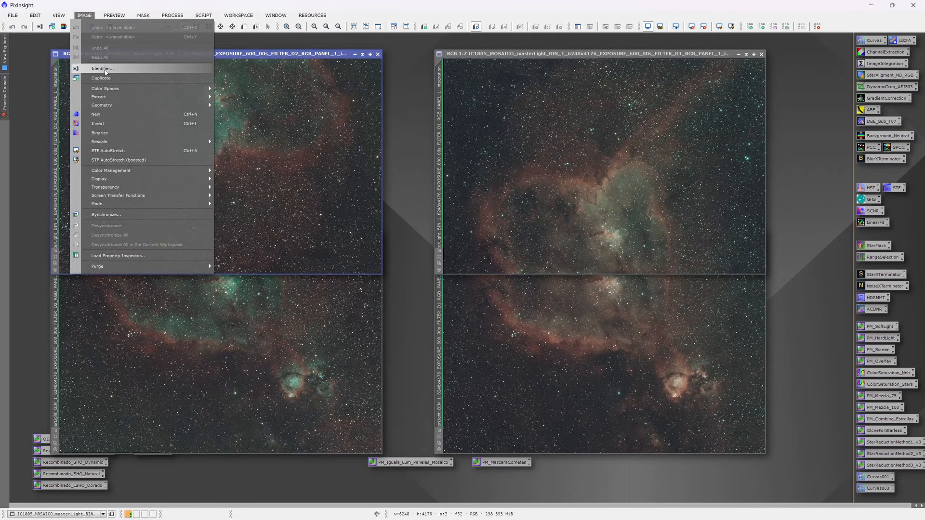
pyautogui.moveTo(106, 105)
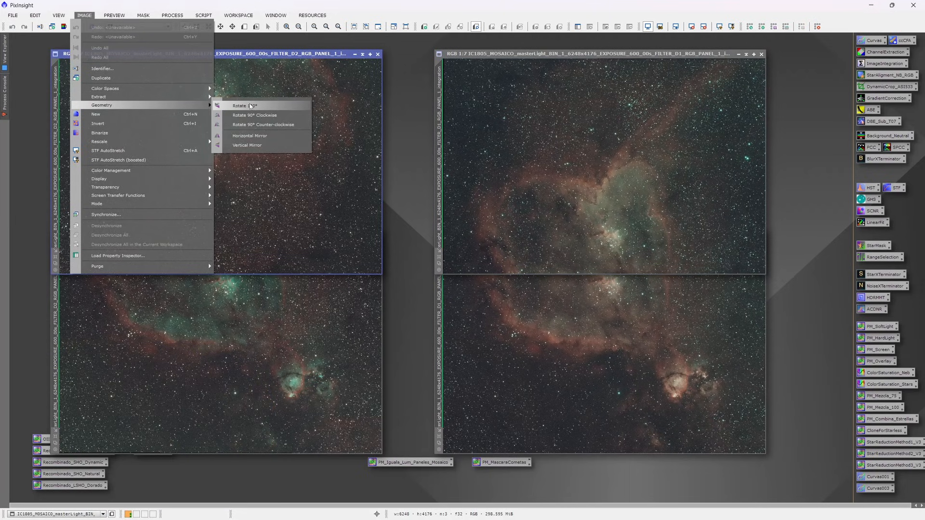
pyautogui.click(249, 106)
# Step: Move the panel 2 windows of both filters up over their panel 1 windows to line up the overlapping nebula
pyautogui.click(269, 291)
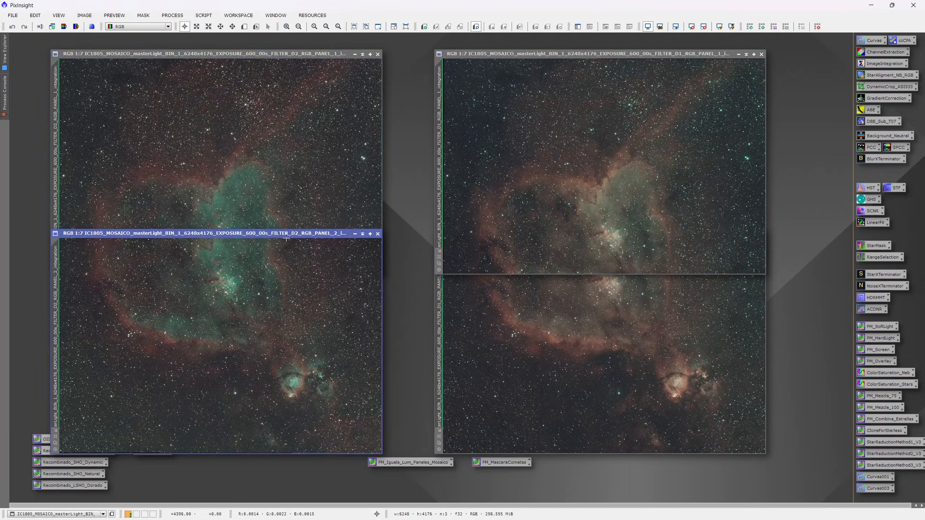
pyautogui.moveTo(286, 234); pyautogui.dragTo(289, 190)
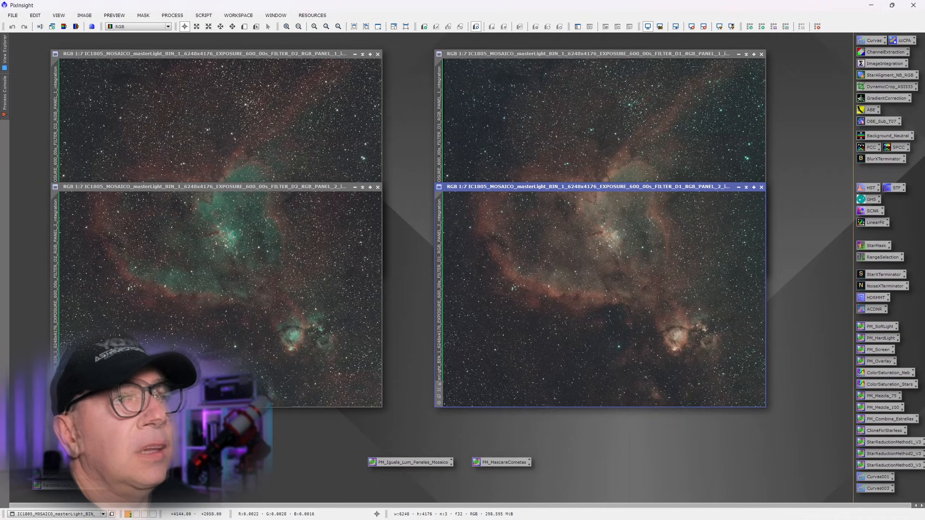
pyautogui.click(610, 55)
pyautogui.click(609, 187)
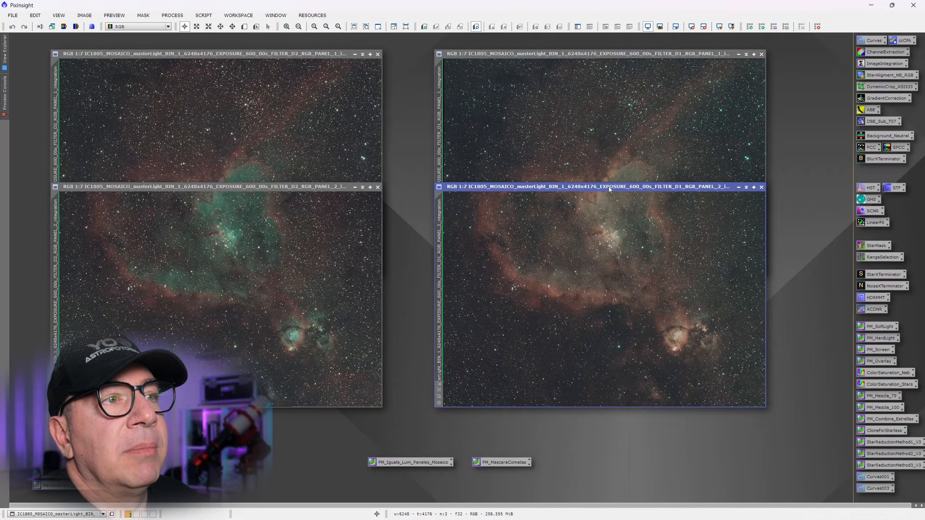
pyautogui.moveTo(609, 189); pyautogui.dragTo(610, 196)
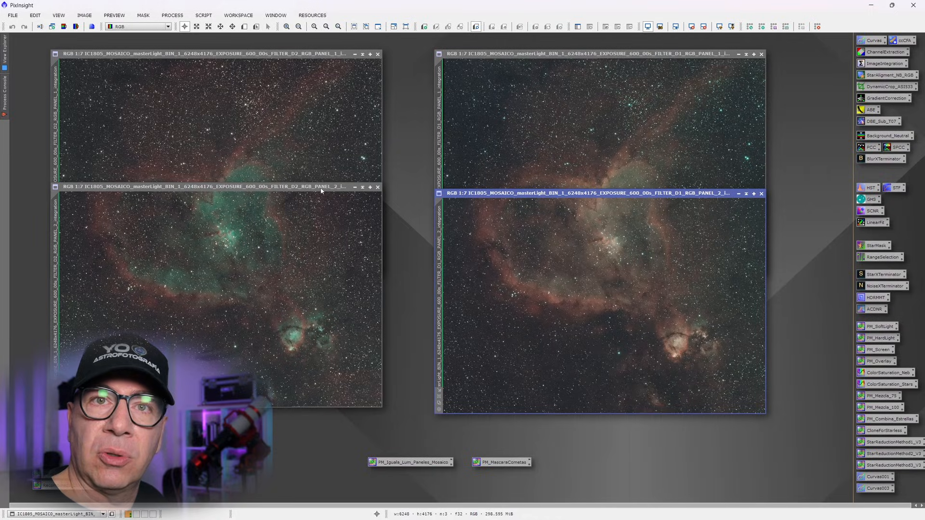
# Step: Minimize both D2 panel images and stack their icons in the workspace's upper-left corner
pyautogui.click(355, 56)
pyautogui.click(354, 187)
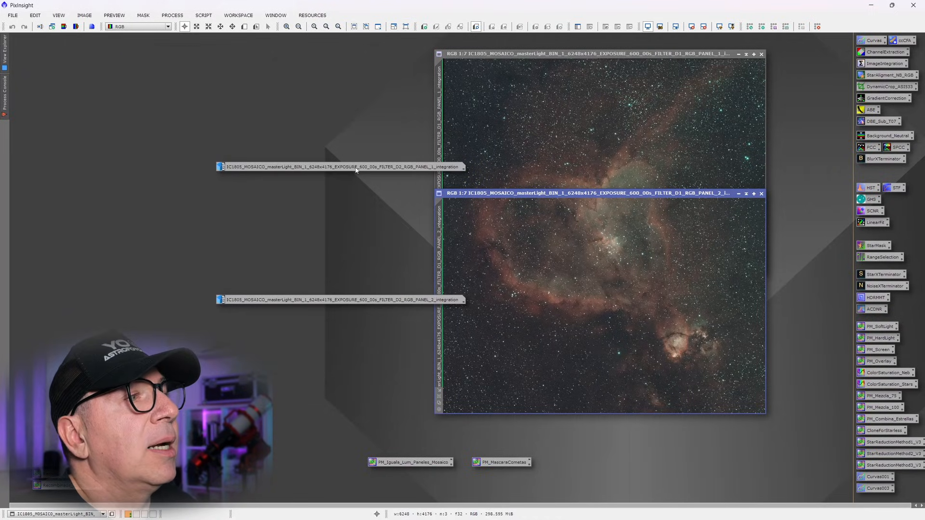
pyautogui.moveTo(353, 168); pyautogui.dragTo(154, 45)
pyautogui.moveTo(308, 298); pyautogui.dragTo(106, 54)
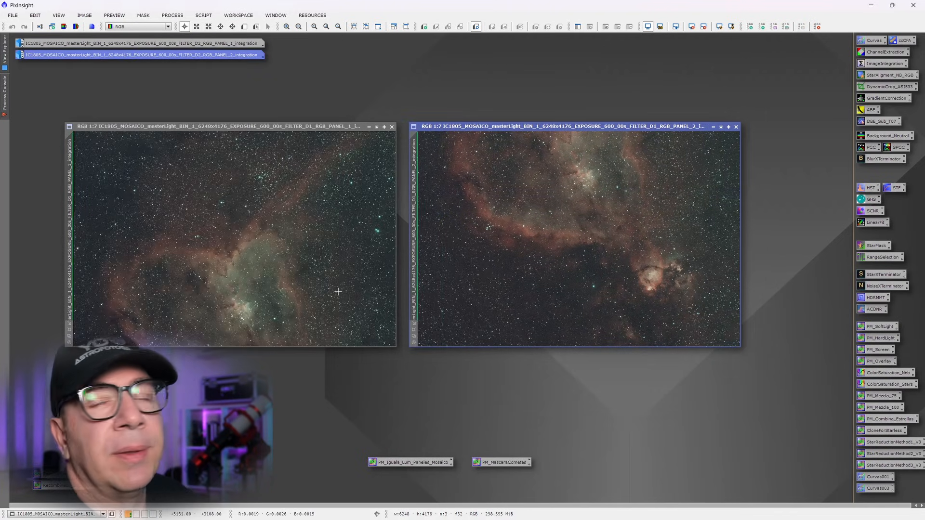
# Step: Restore the D2 panel 2 image, overlay the D1 panel 2 image on it to compare framing, separate them and minimize D2 again
pyautogui.doubleClick(190, 55)
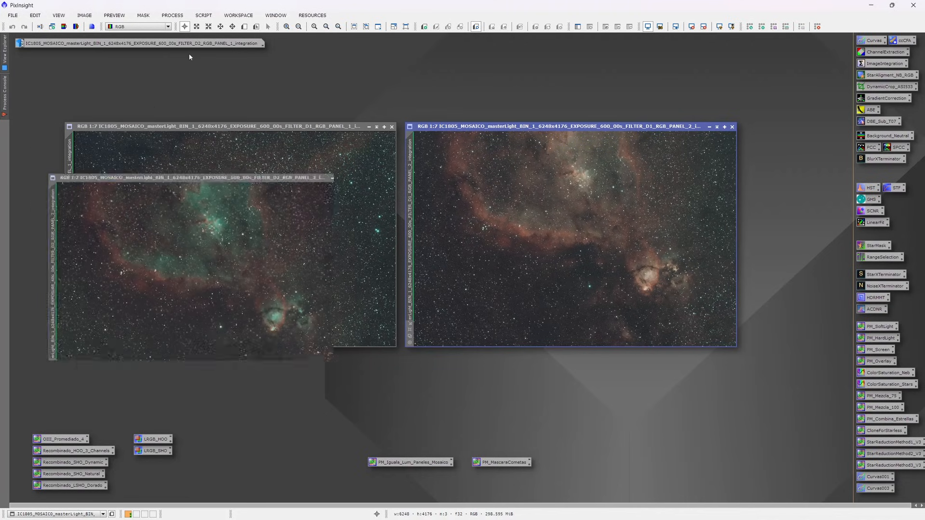
pyautogui.moveTo(309, 188); pyautogui.dragTo(318, 129)
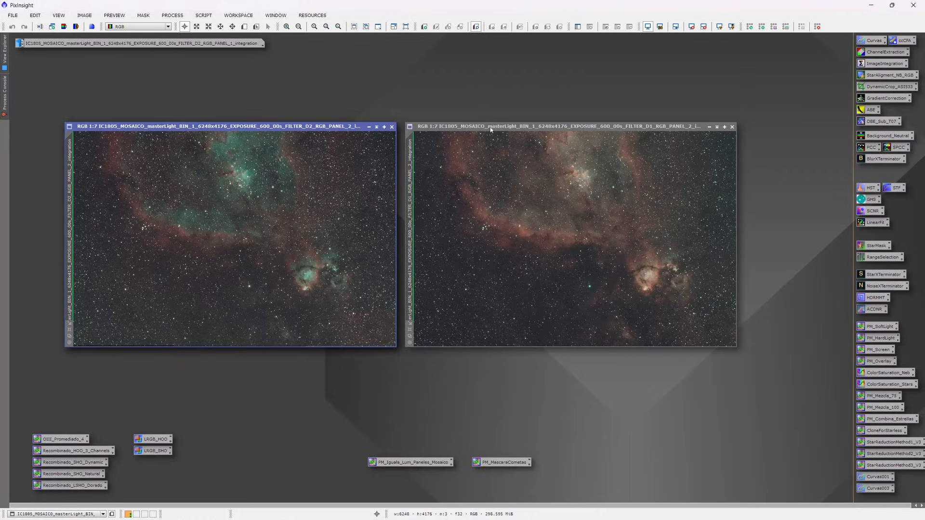
pyautogui.moveTo(488, 127); pyautogui.dragTo(153, 127)
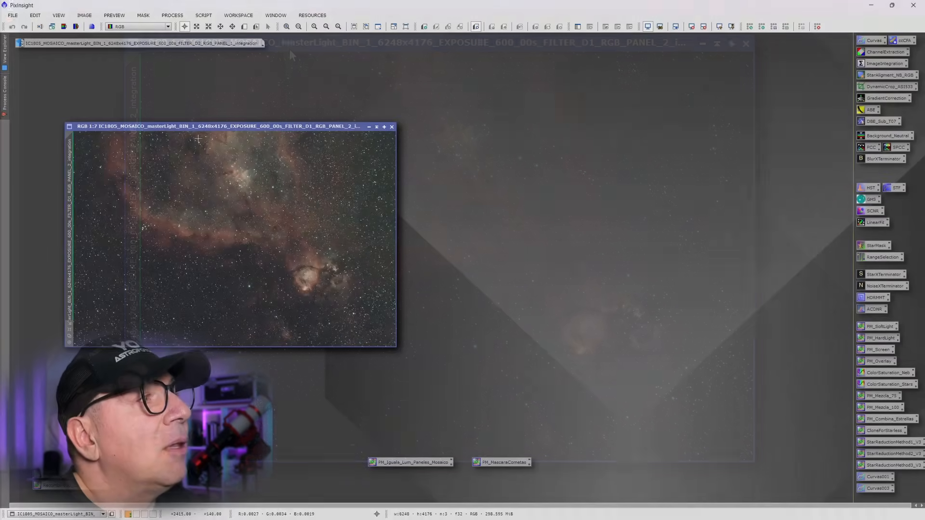
pyautogui.moveTo(203, 133); pyautogui.dragTo(555, 126)
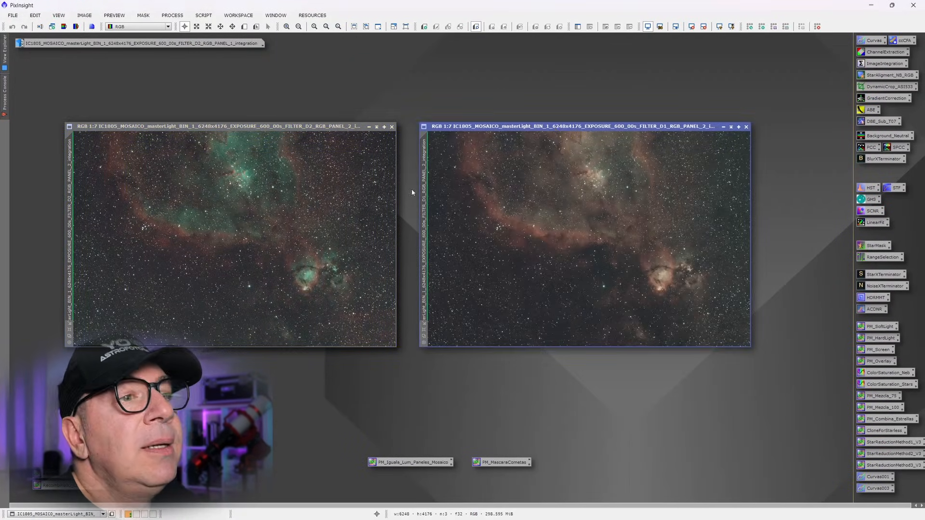
pyautogui.click(369, 127)
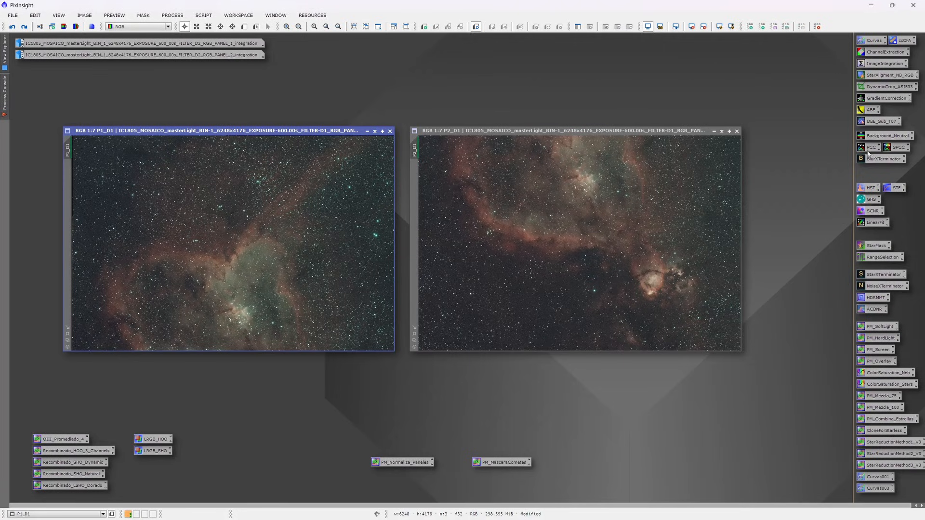
# Step: Inspect the P1_D1 histogram in HistogramTransformation at horizontal zooms of 1 and 100, and compare it with the P2_D1 histogram
pyautogui.doubleClick(868, 188)
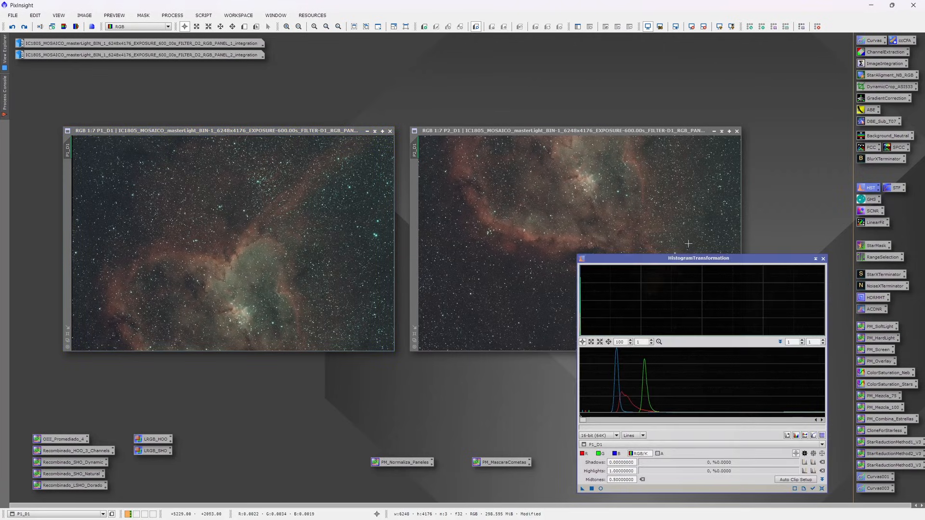
pyautogui.moveTo(68, 151); pyautogui.dragTo(619, 445)
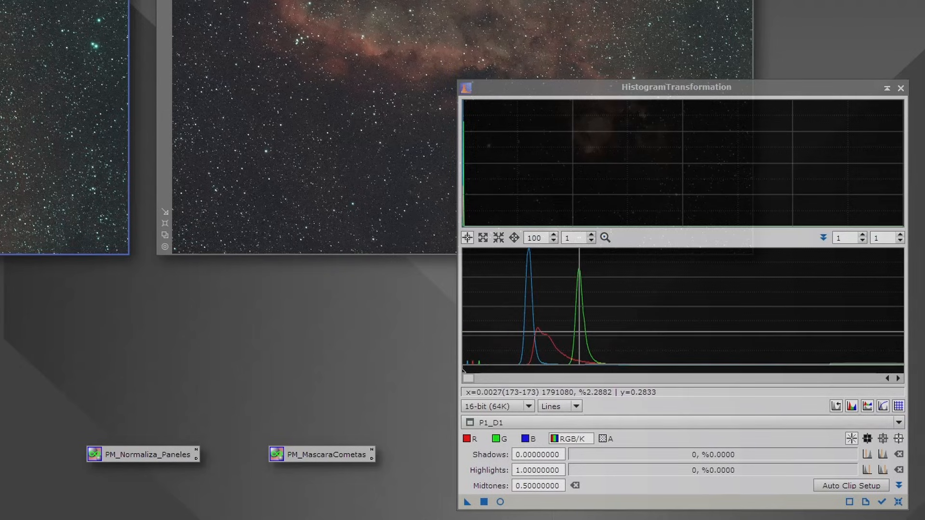
pyautogui.doubleClick(542, 237)
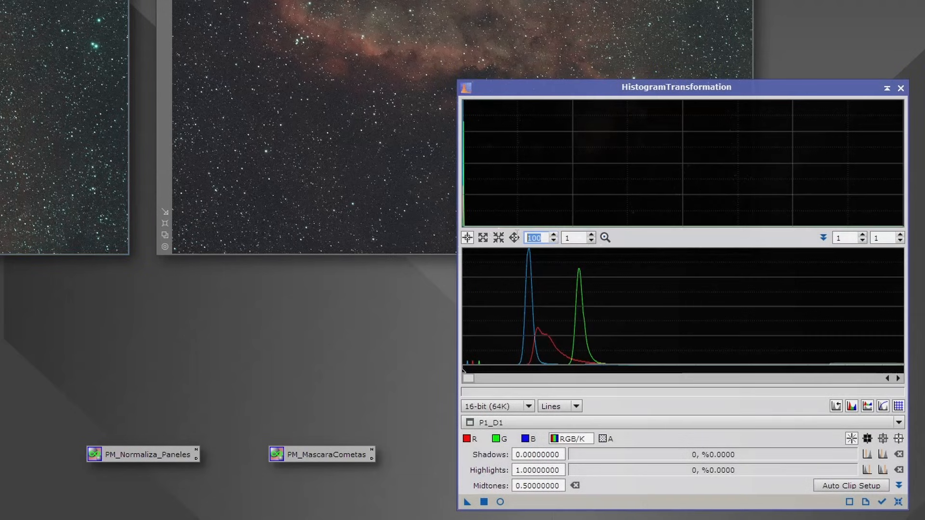
pyautogui.write('1')
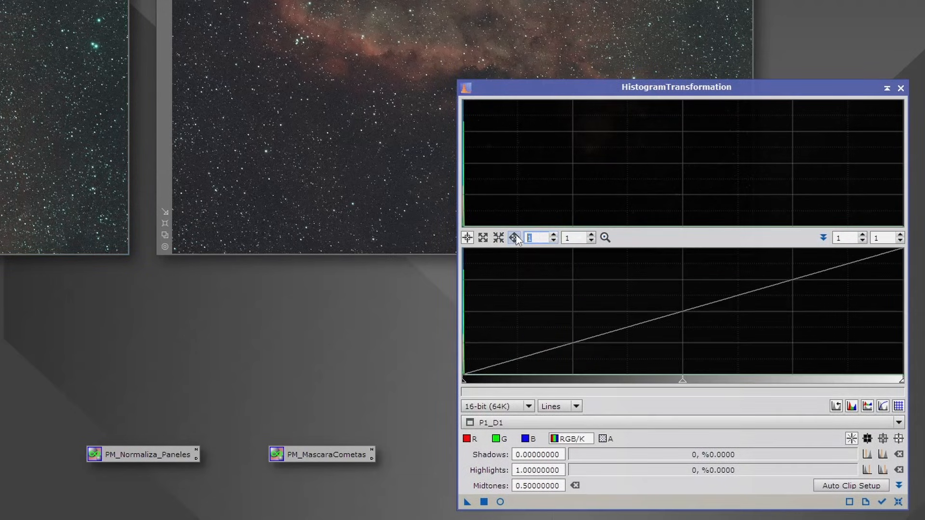
pyautogui.click(538, 238)
pyautogui.write('00')
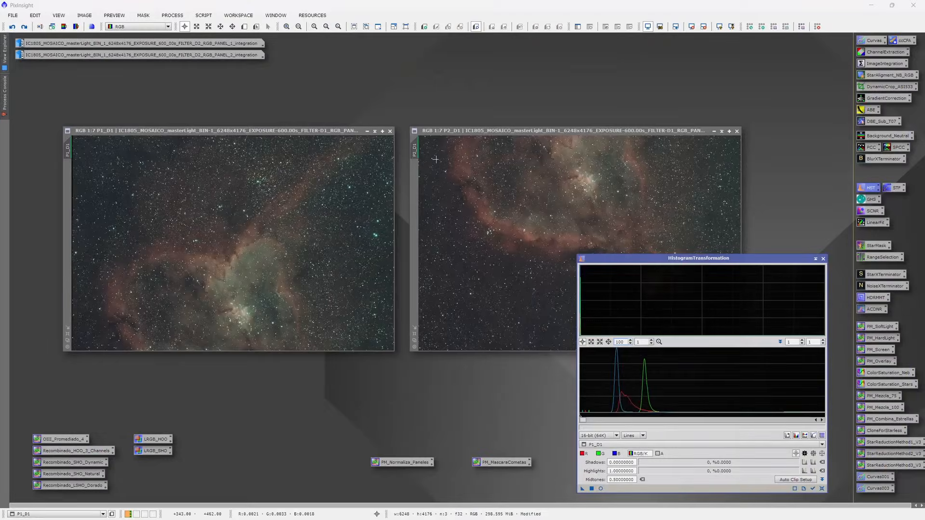
pyautogui.moveTo(413, 150); pyautogui.dragTo(619, 448)
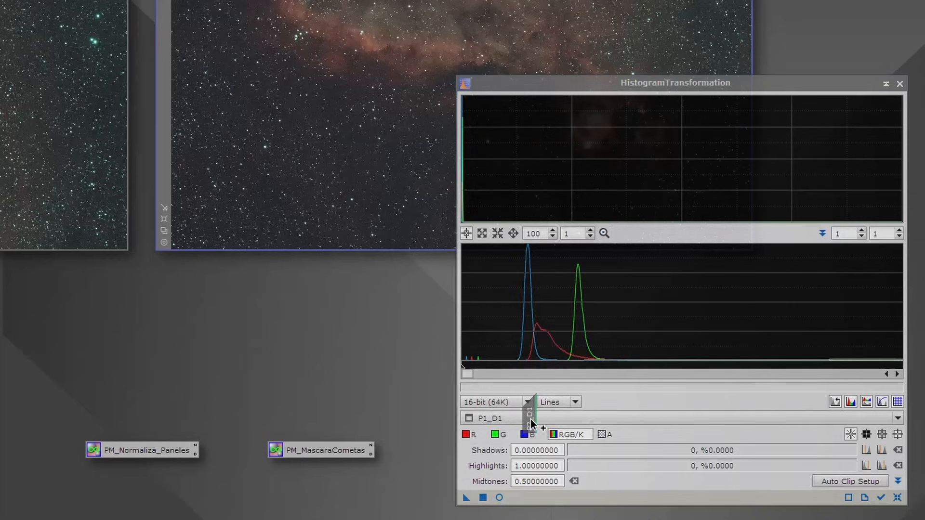
pyautogui.moveTo(531, 424); pyautogui.dragTo(529, 423)
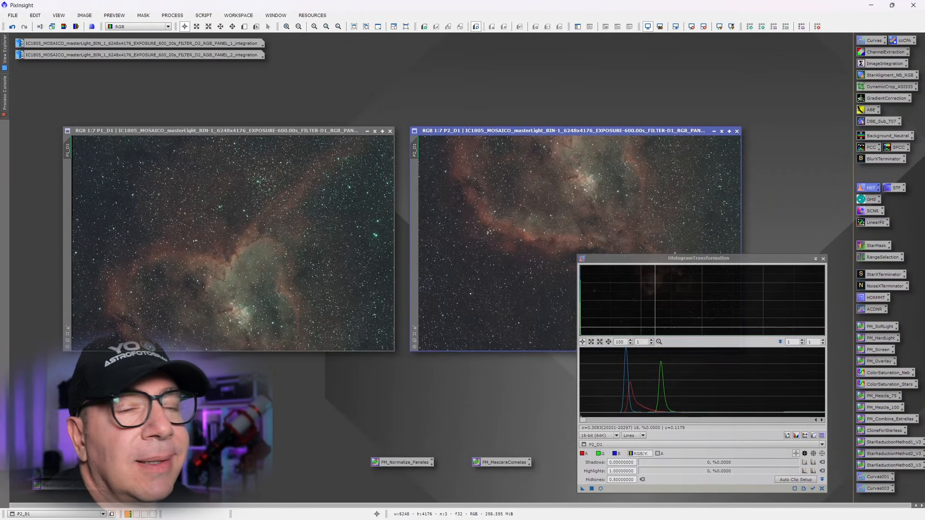
# Step: Open the saved PM_Normaliza_Paneles PixelMath process and examine where its expression uses P1_D1 as the reference
pyautogui.doubleClick(397, 463)
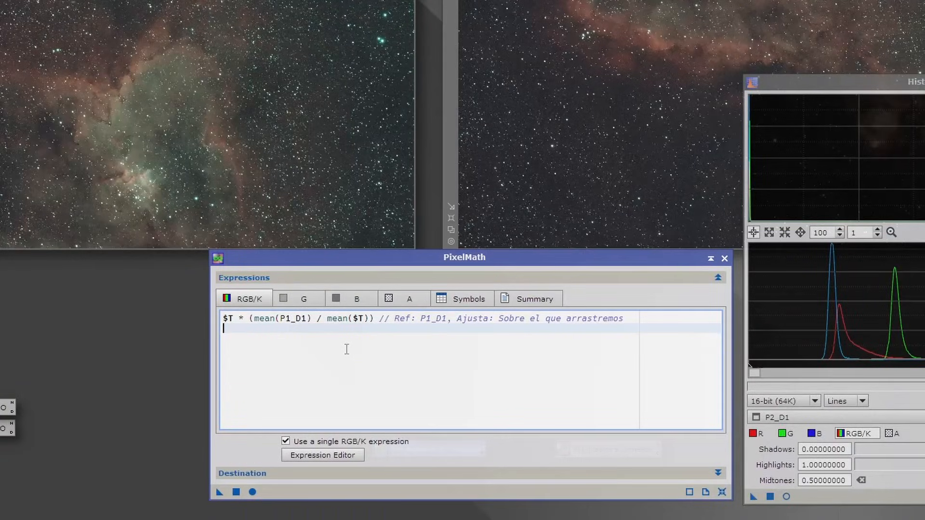
pyautogui.click(560, 316)
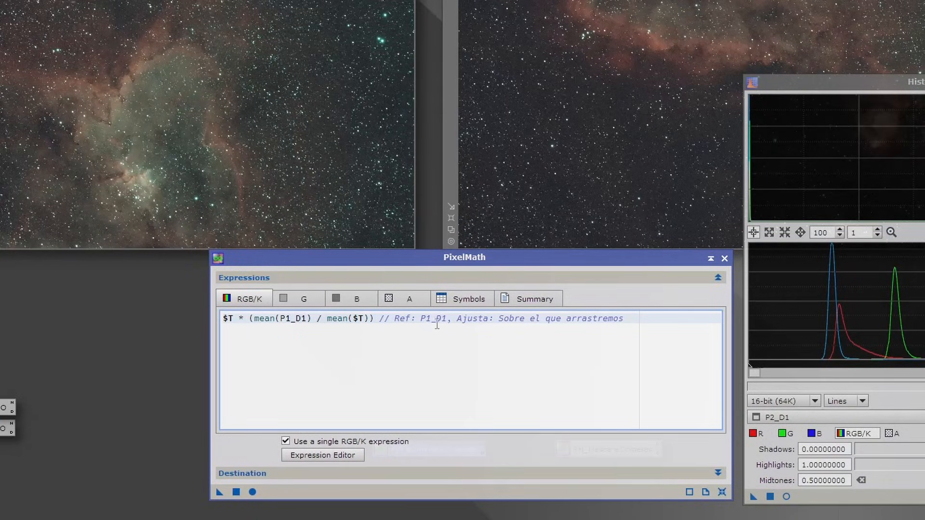
pyautogui.moveTo(422, 318); pyautogui.dragTo(445, 320)
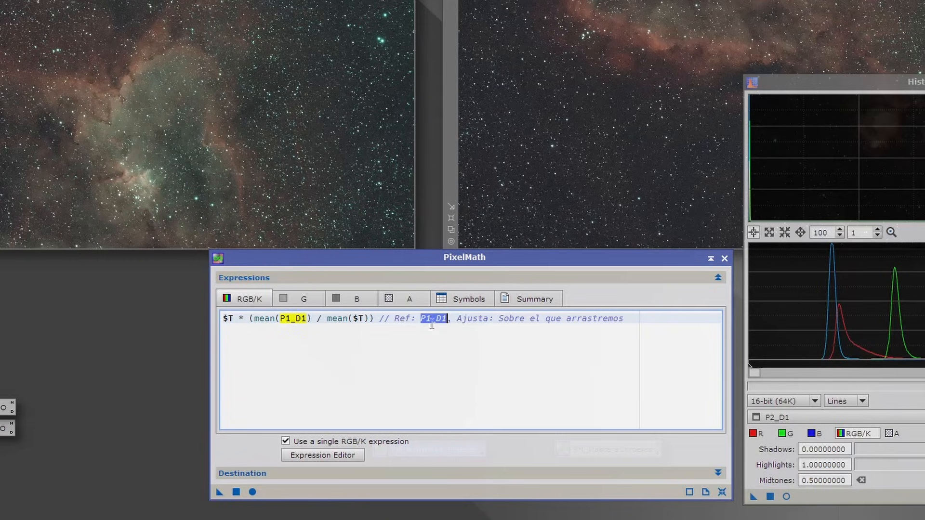
pyautogui.click(289, 318)
pyautogui.moveTo(281, 322); pyautogui.dragTo(308, 323)
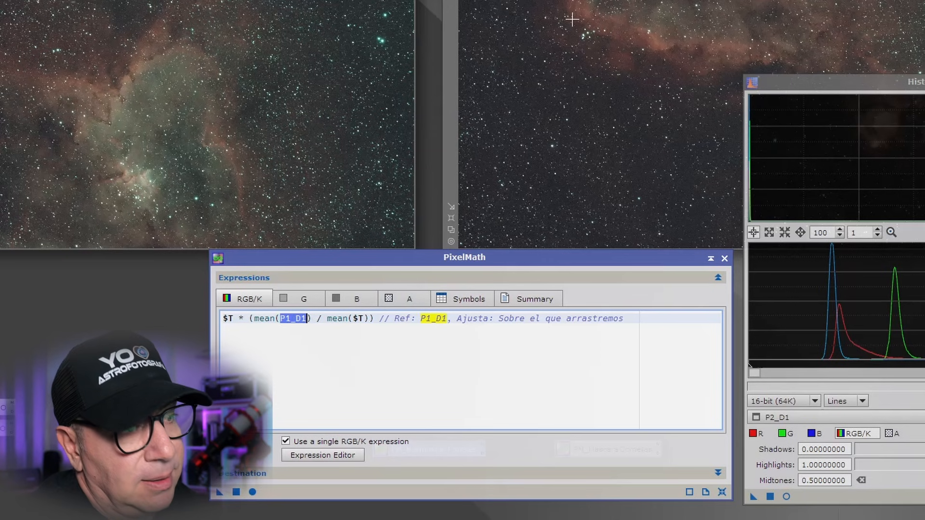
# Step: Check the identifier of the D1 panel 1 image against the reference name in the PixelMath expression
pyautogui.rightClick(228, 60)
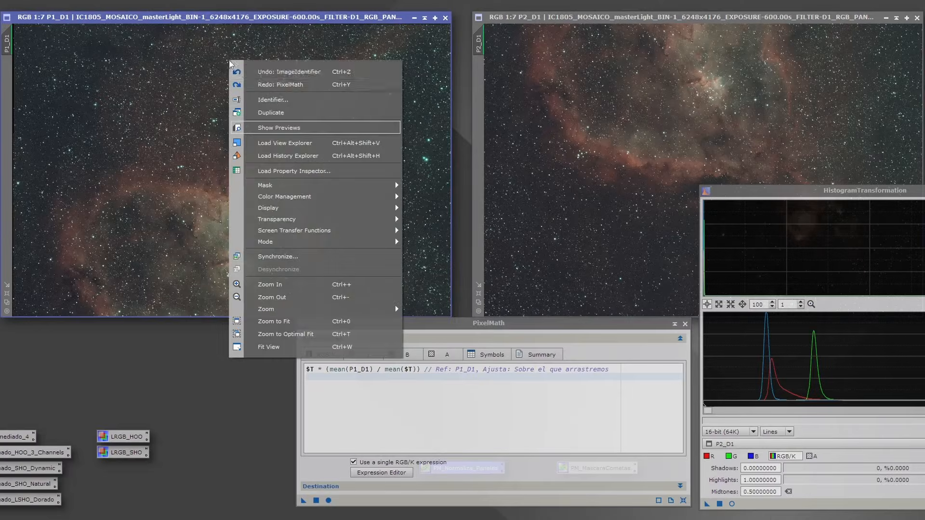
pyautogui.click(262, 99)
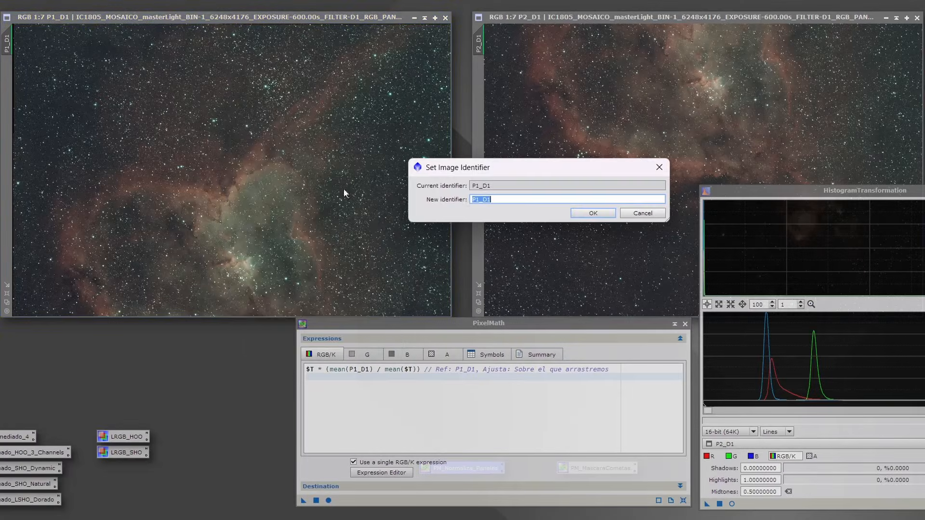
pyautogui.click(592, 213)
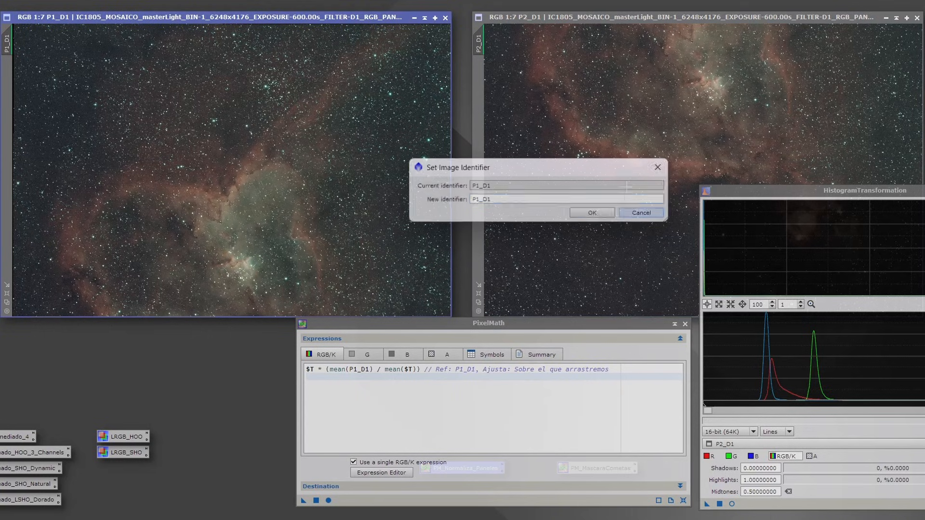
# Step: Apply the PixelMath panel normalization to the P2_D1 image and recompute its automatic screen stretch
pyautogui.rightClick(611, 96)
pyautogui.click(646, 122)
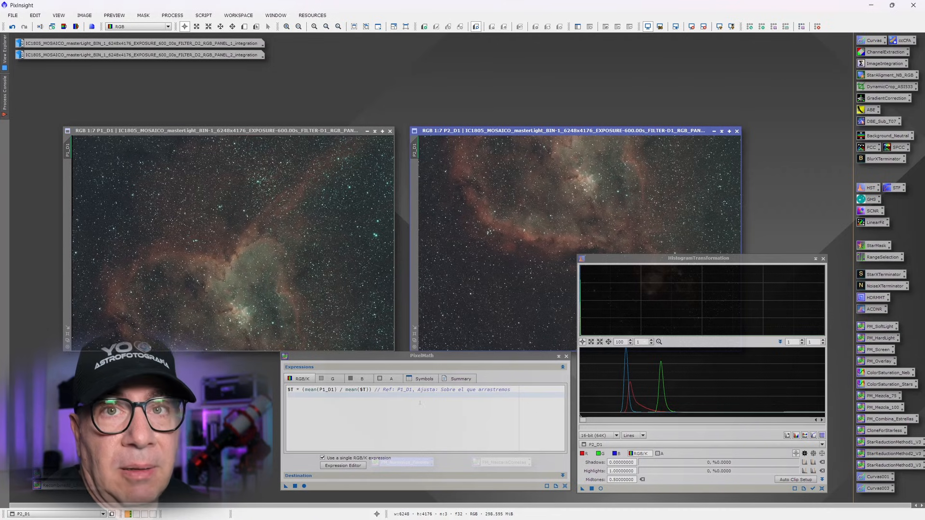
pyautogui.moveTo(288, 488); pyautogui.dragTo(535, 236)
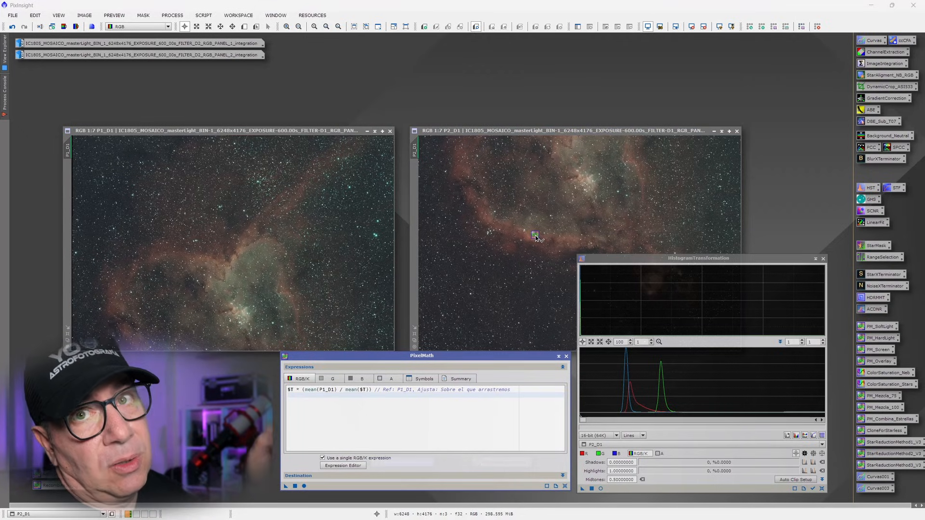
pyautogui.moveTo(535, 236); pyautogui.dragTo(499, 212)
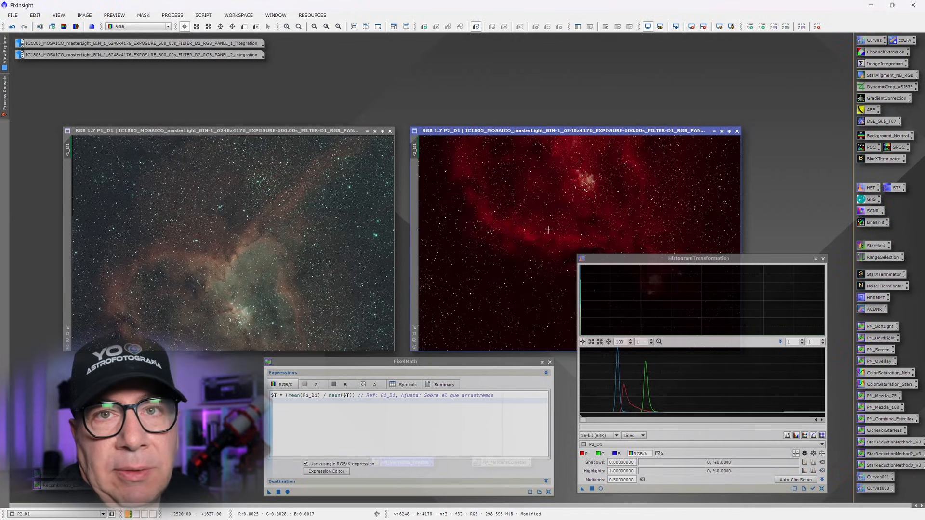
pyautogui.click(731, 26)
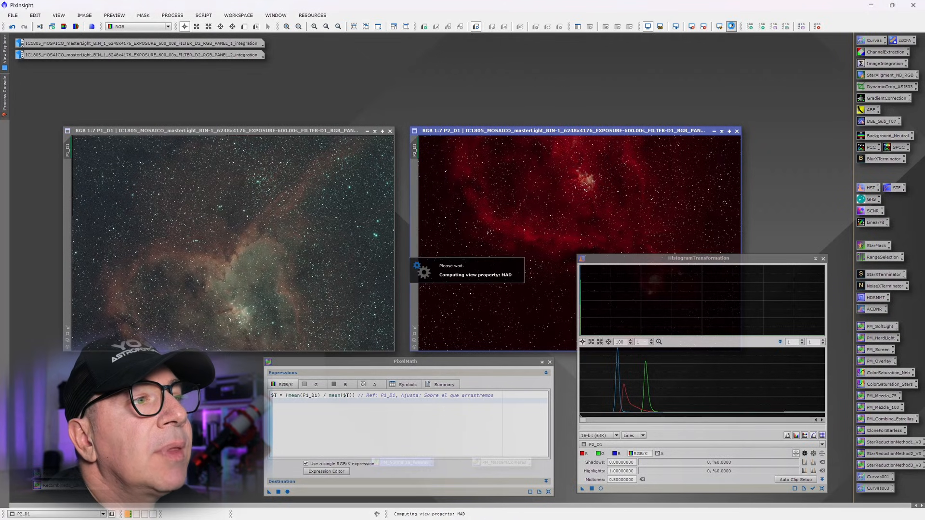
# Step: Compare the histograms of P1_D1 and the normalized P2_D1 in HistogramTransformation
pyautogui.click(71, 151)
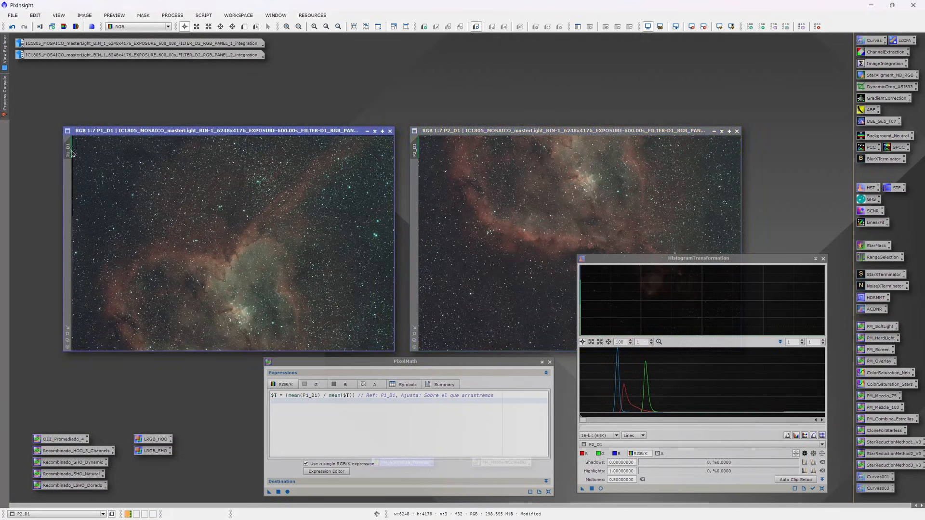
pyautogui.moveTo(71, 151); pyautogui.dragTo(610, 445)
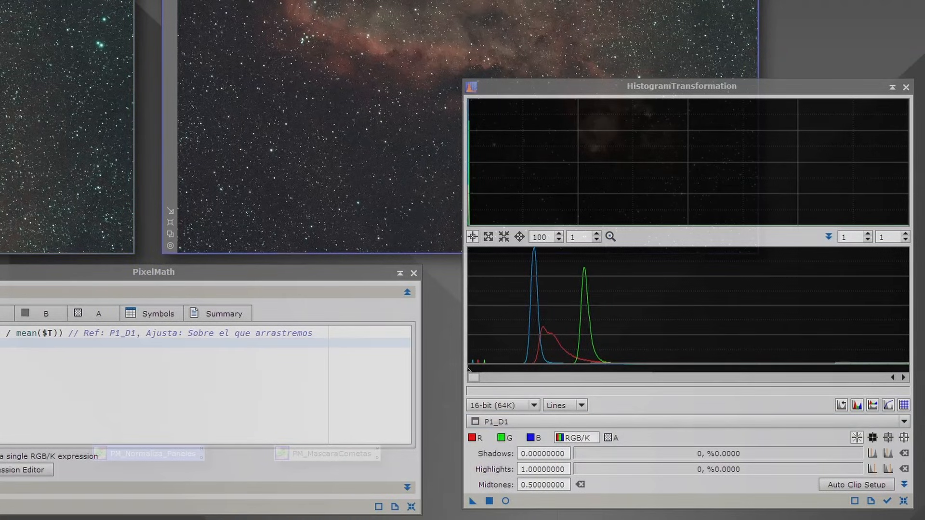
pyautogui.moveTo(169, 2); pyautogui.dragTo(524, 417)
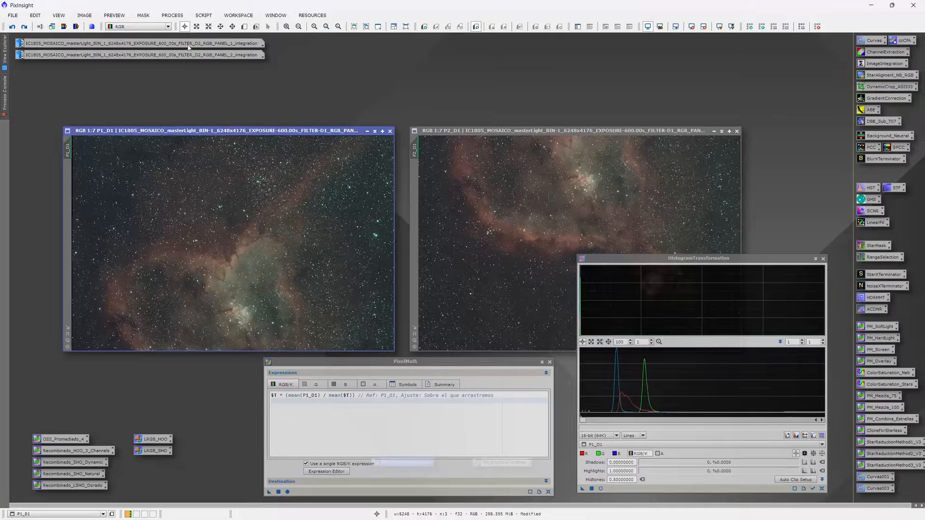
# Step: Restore the D2 panel 1 image, normalize it to P1_D1 with PixelMath, and check its re-stretched display and histogram
pyautogui.doubleClick(189, 44)
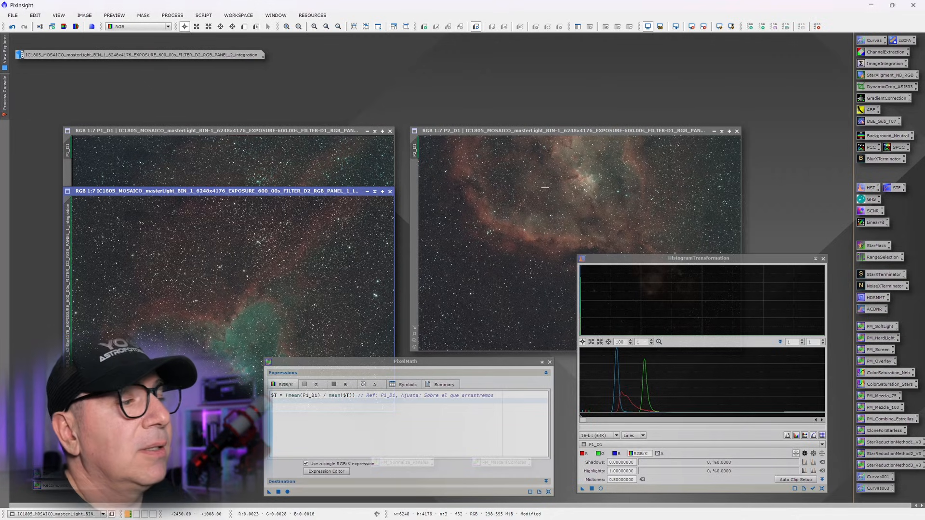
pyautogui.moveTo(269, 491); pyautogui.dragTo(284, 257)
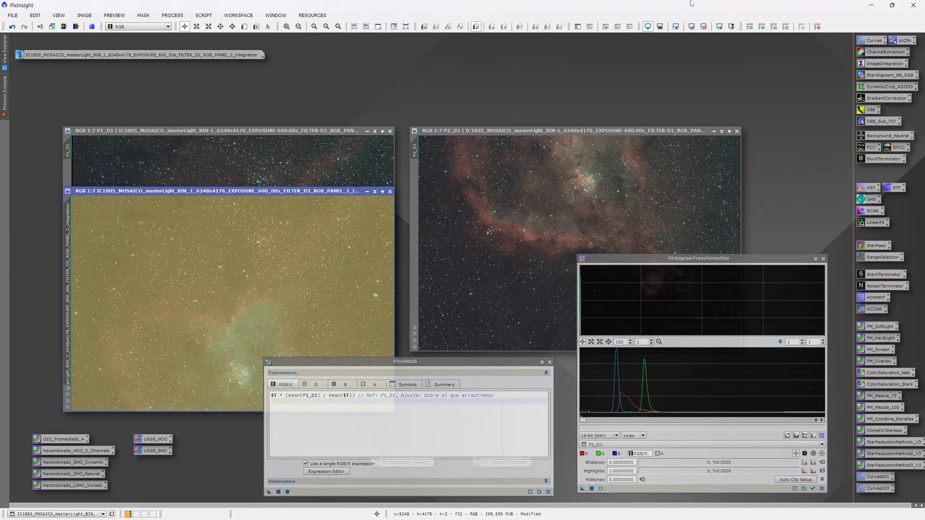
pyautogui.click(731, 26)
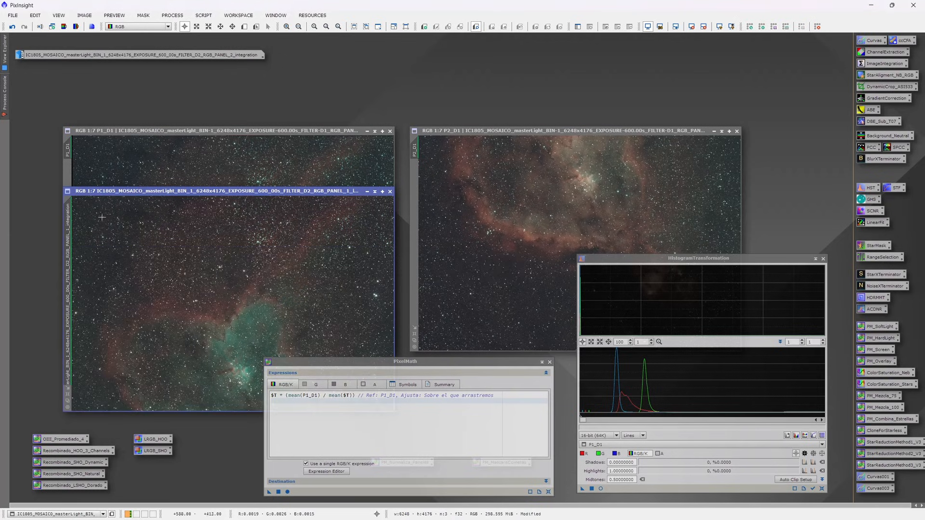
pyautogui.moveTo(68, 256); pyautogui.dragTo(618, 445)
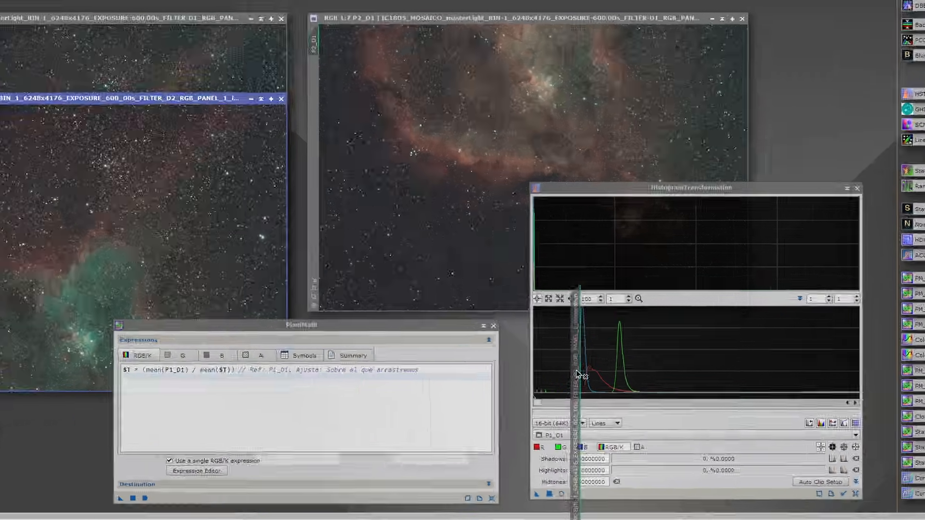
pyautogui.moveTo(536, 423); pyautogui.dragTo(534, 422)
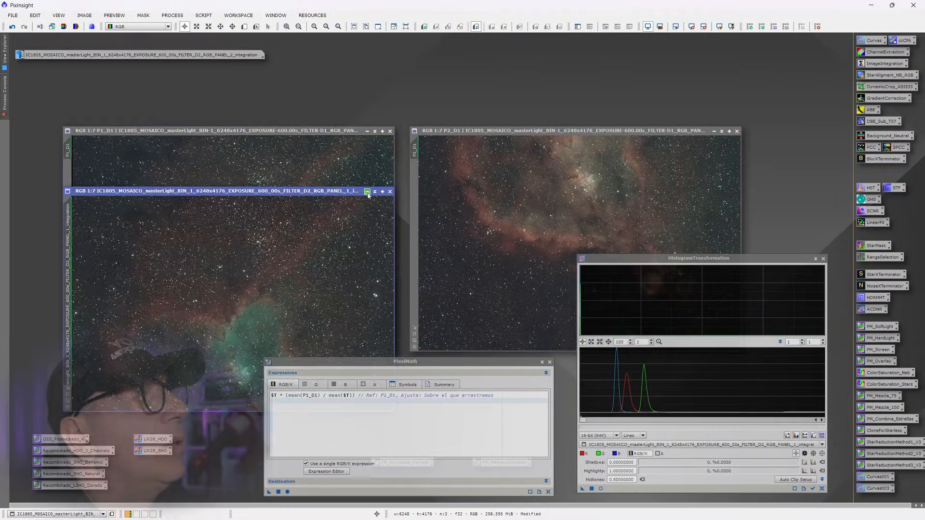
# Step: Normalize the D2 panel 2 image to P1_D1 with PixelMath, check its re-stretched display and histogram, and minimize it
pyautogui.click(292, 131)
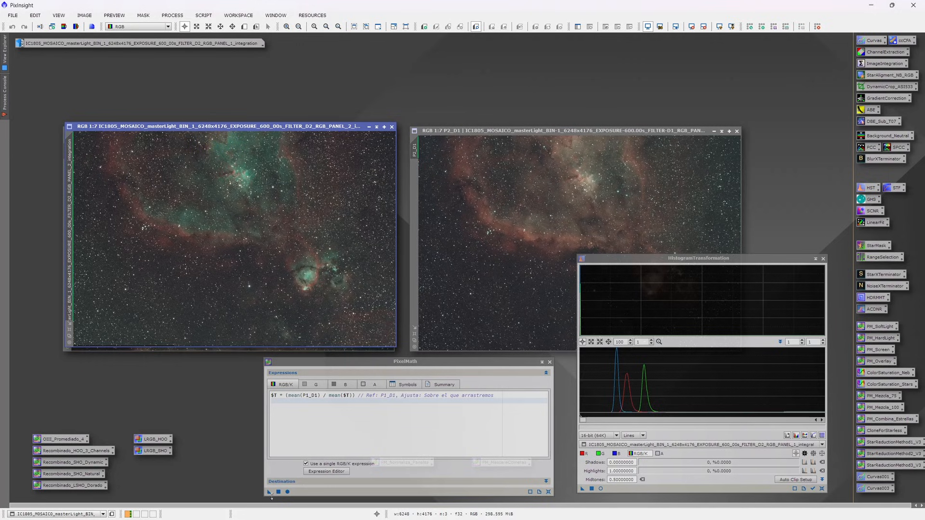
pyautogui.moveTo(269, 492); pyautogui.dragTo(255, 240)
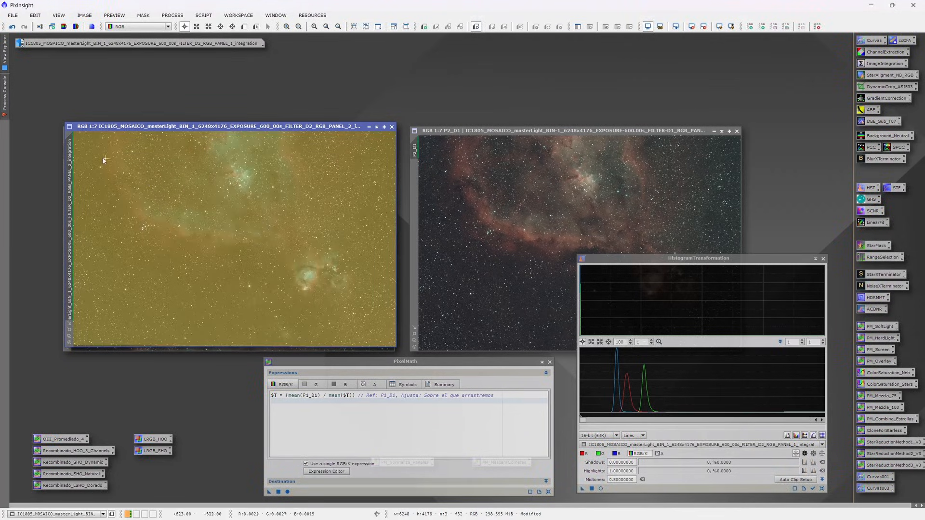
pyautogui.click(731, 27)
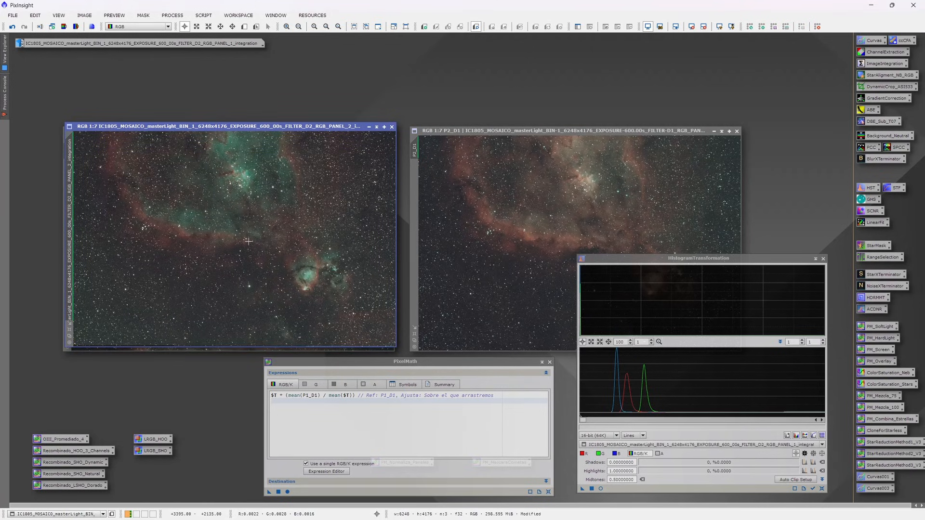
pyautogui.moveTo(70, 193); pyautogui.dragTo(597, 446)
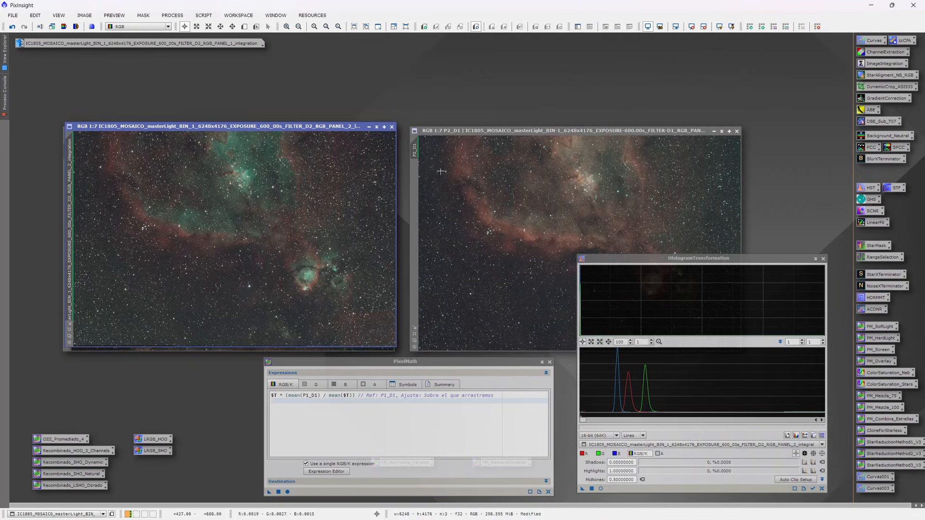
pyautogui.click(369, 126)
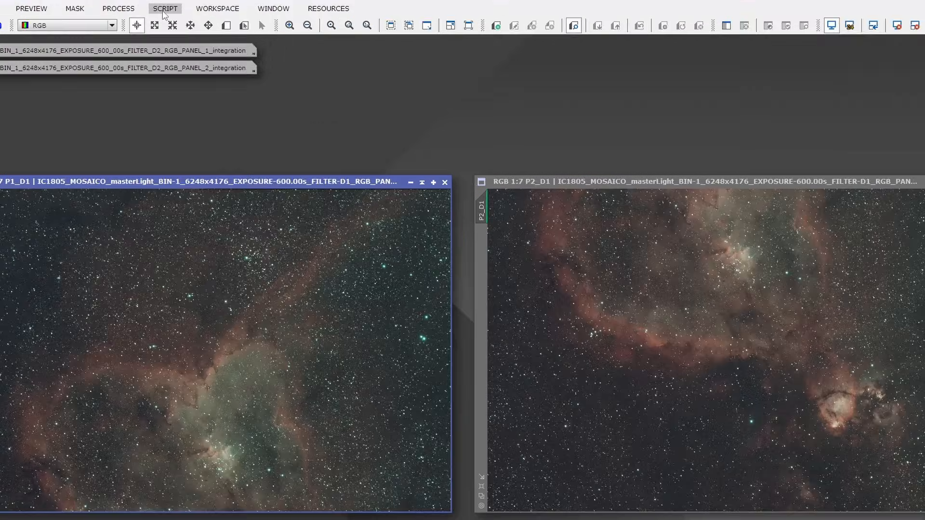
# Step: Open the ImageSolver astrometry script with the D1 panel 1 image as the active window
pyautogui.click(204, 15)
pyautogui.moveTo(260, 25)
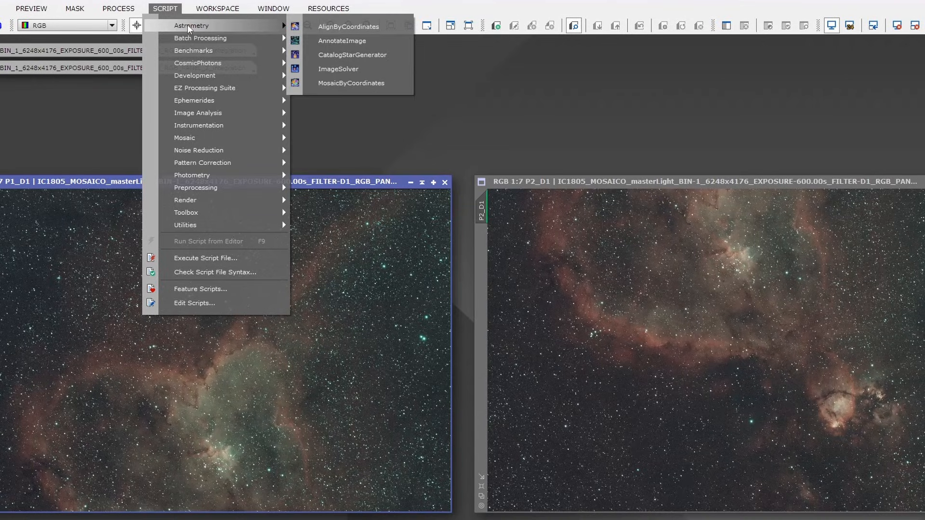
pyautogui.click(363, 68)
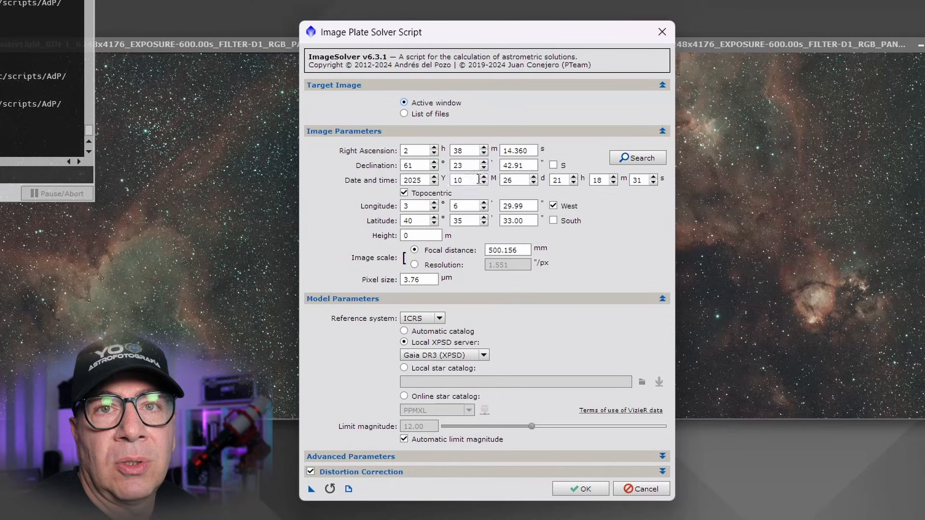
# Step: Look up ic1805 in the online coordinate search and examine the IC 1805 entry without applying its coordinates
pyautogui.click(622, 159)
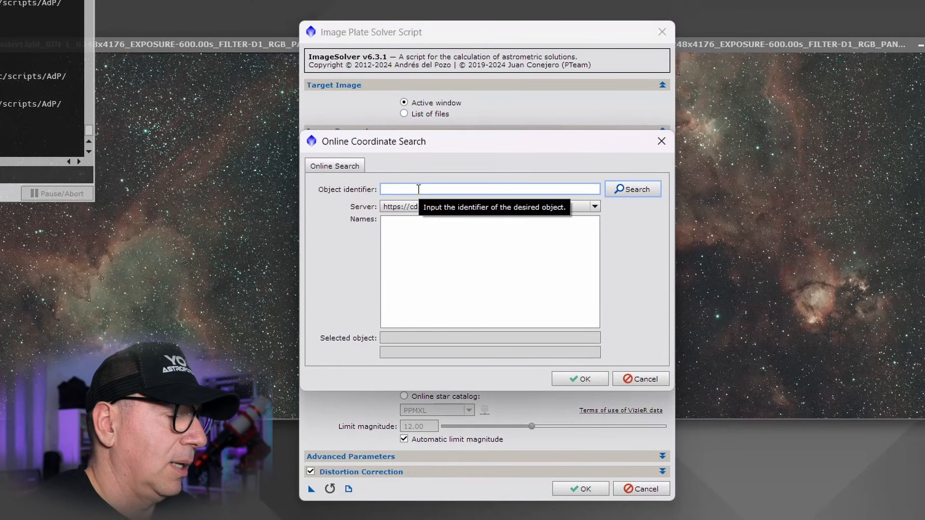
pyautogui.write('ic')
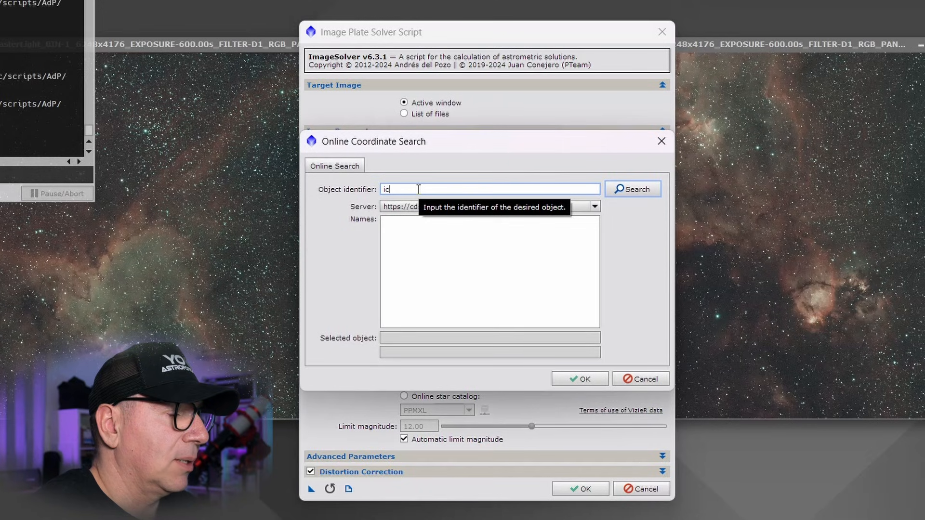
pyautogui.write('1805')
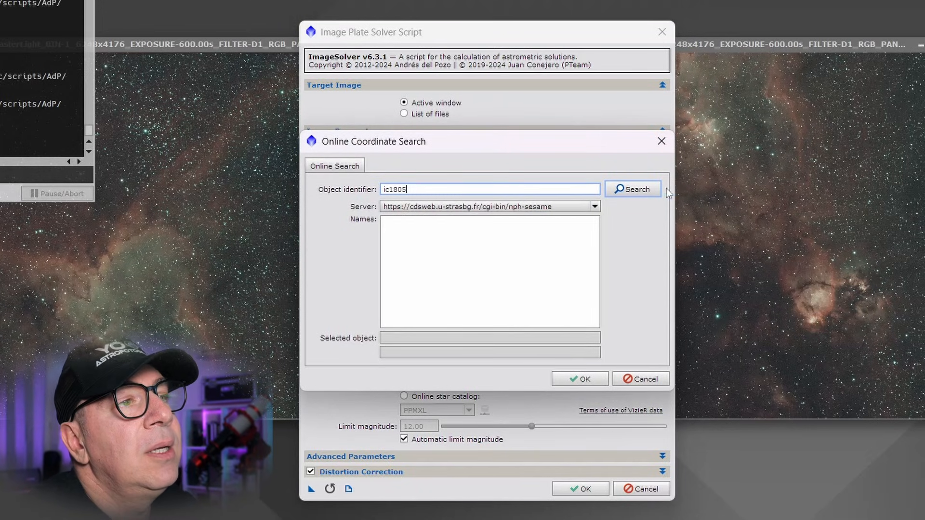
pyautogui.click(637, 190)
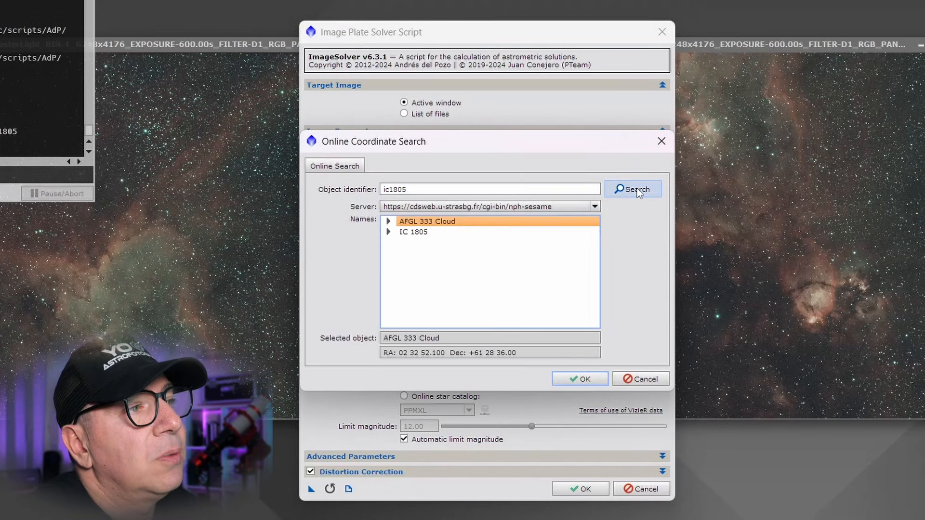
pyautogui.click(408, 234)
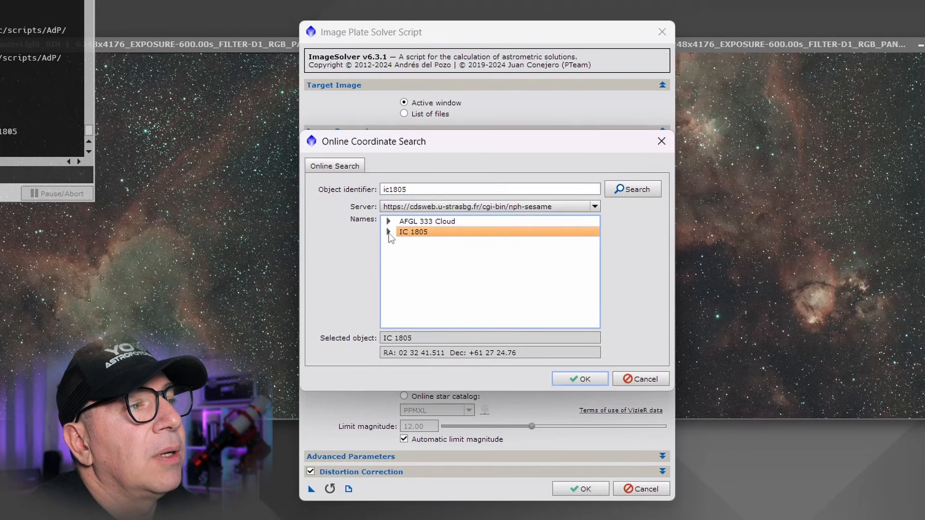
pyautogui.click(388, 232)
pyautogui.click(432, 243)
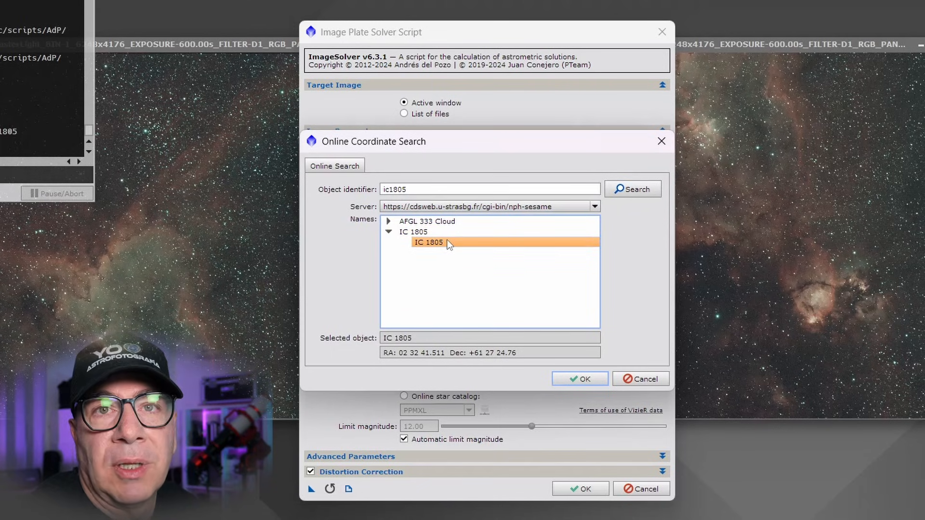
pyautogui.click(634, 381)
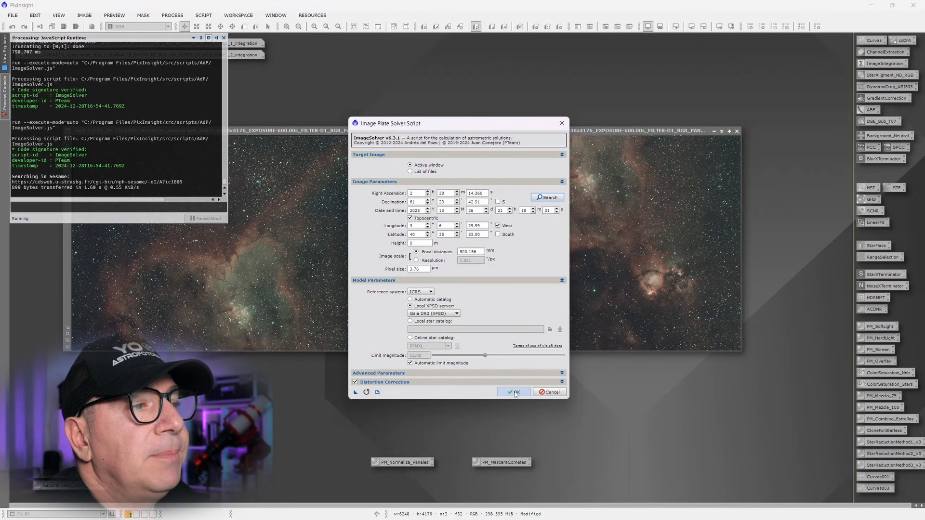
# Step: Plate-solve the D1 panels with the existing image parameters and the local Gaia DR3 (XPSD) catalog
pyautogui.click(515, 392)
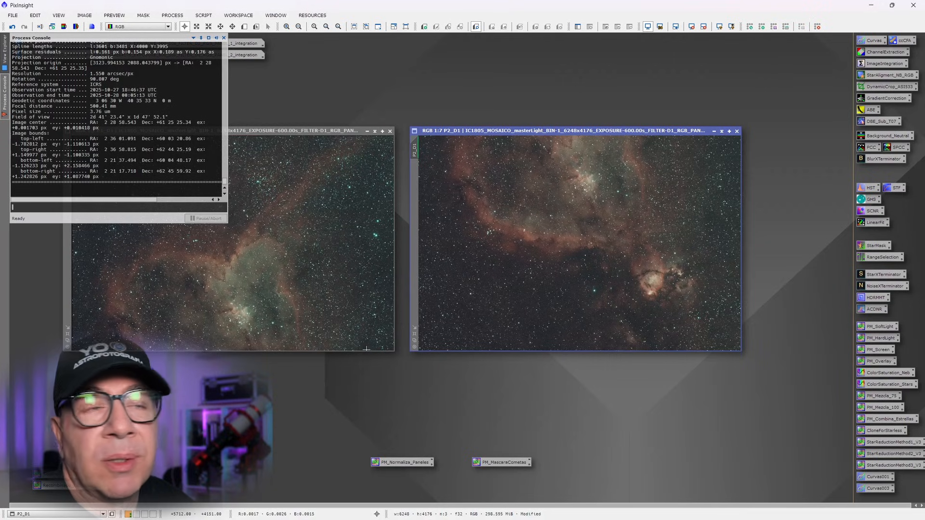
pyautogui.click(275, 116)
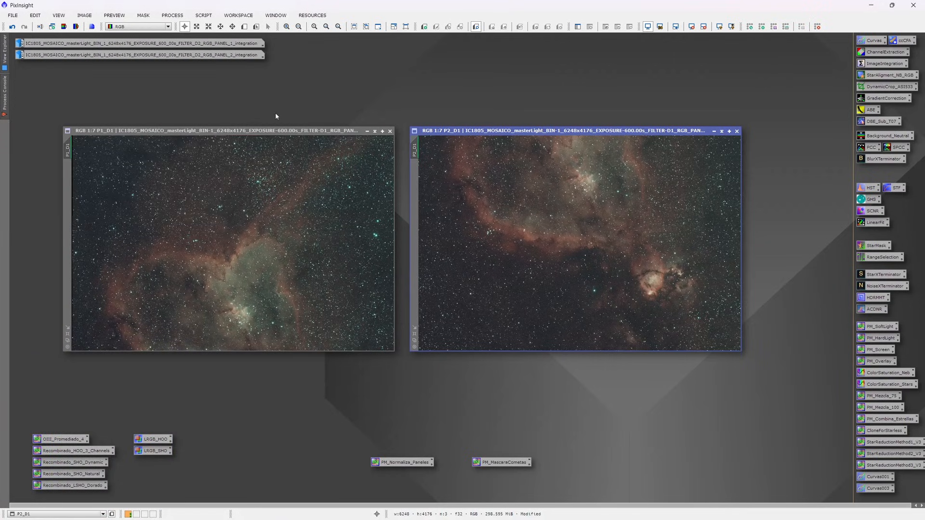
# Step: Restore both D2 panel images to review them, and minimize them again
pyautogui.doubleClick(188, 44)
pyautogui.doubleClick(188, 53)
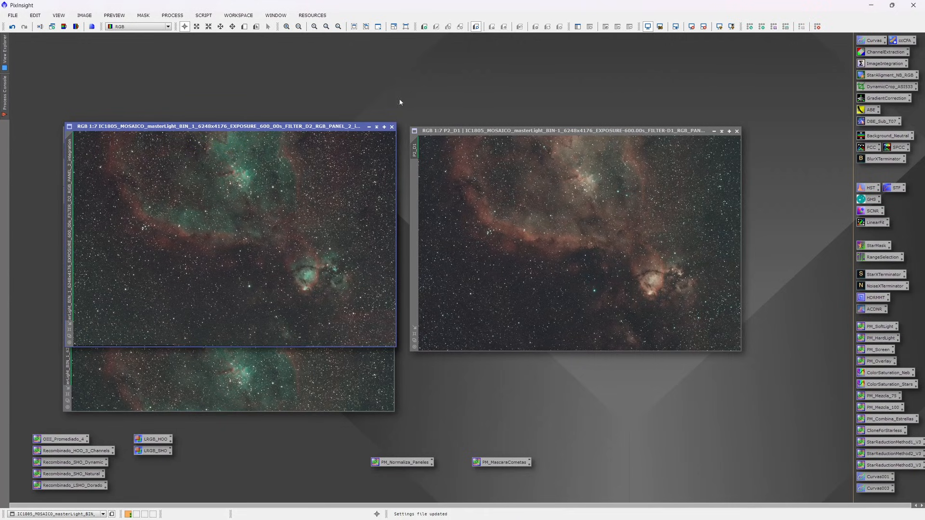
pyautogui.click(369, 127)
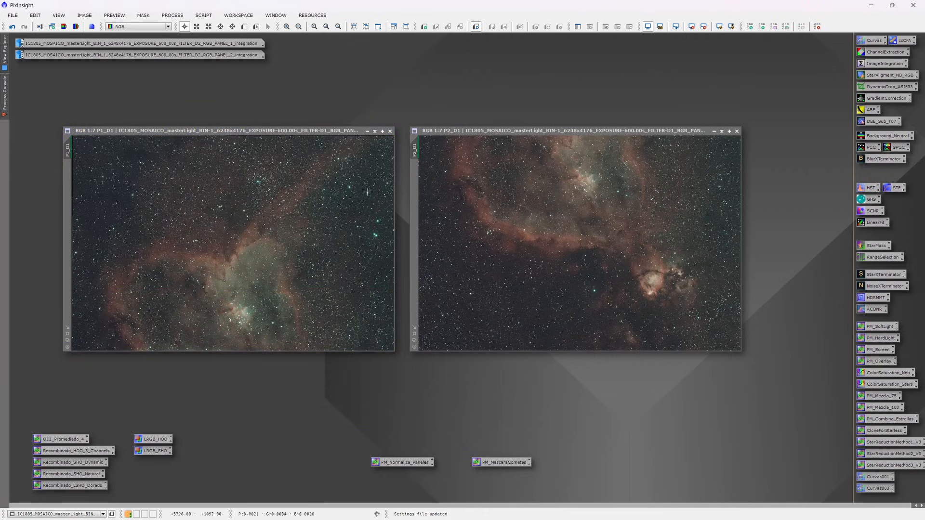
pyautogui.click(368, 190)
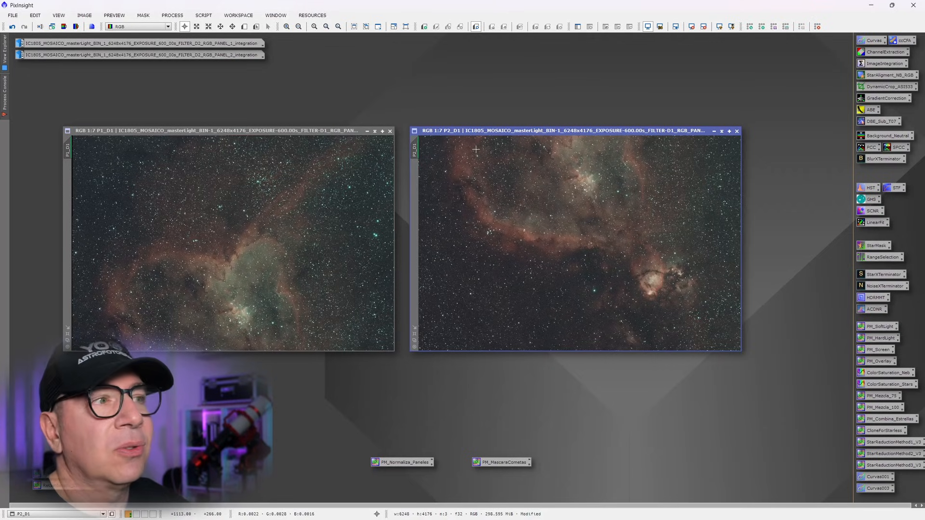
# Step: Open the MosaicByCoordinates script for assembling the two solved D1 panels
pyautogui.moveTo(588, 131); pyautogui.dragTo(595, 132)
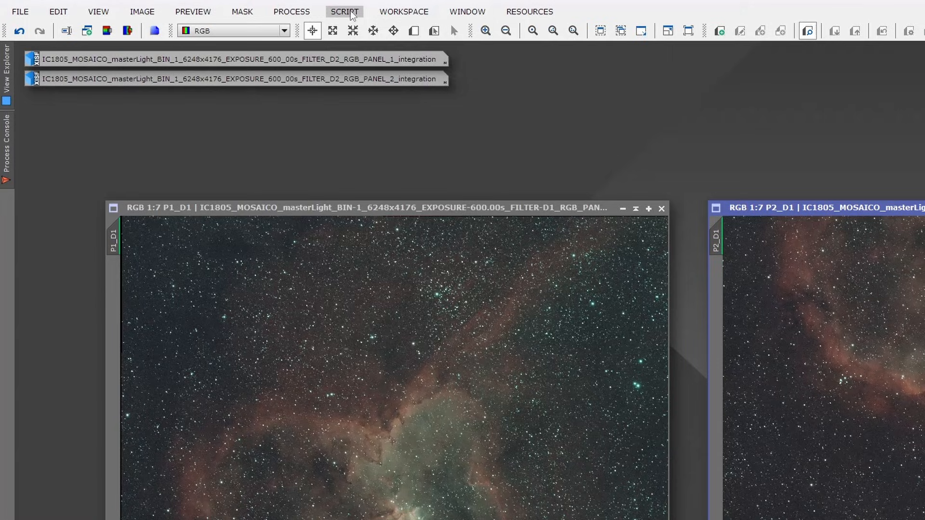
pyautogui.click(352, 15)
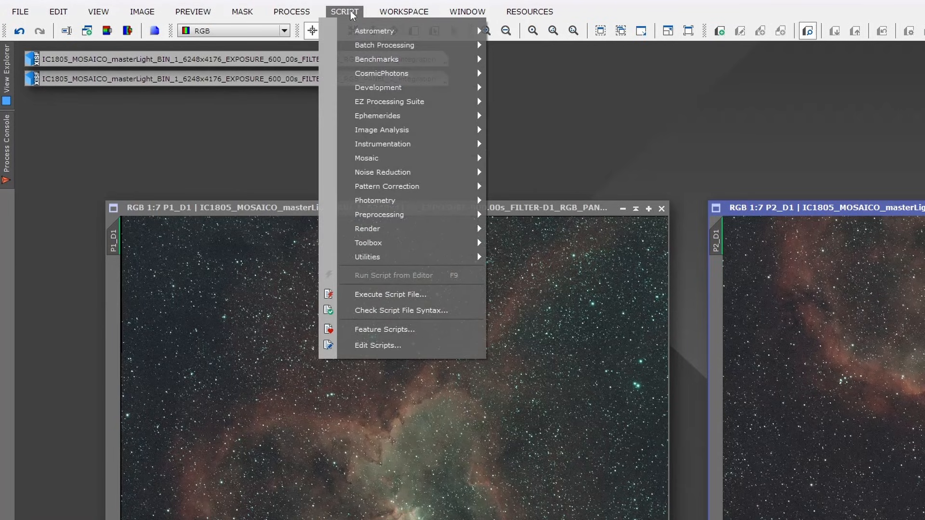
pyautogui.moveTo(361, 162)
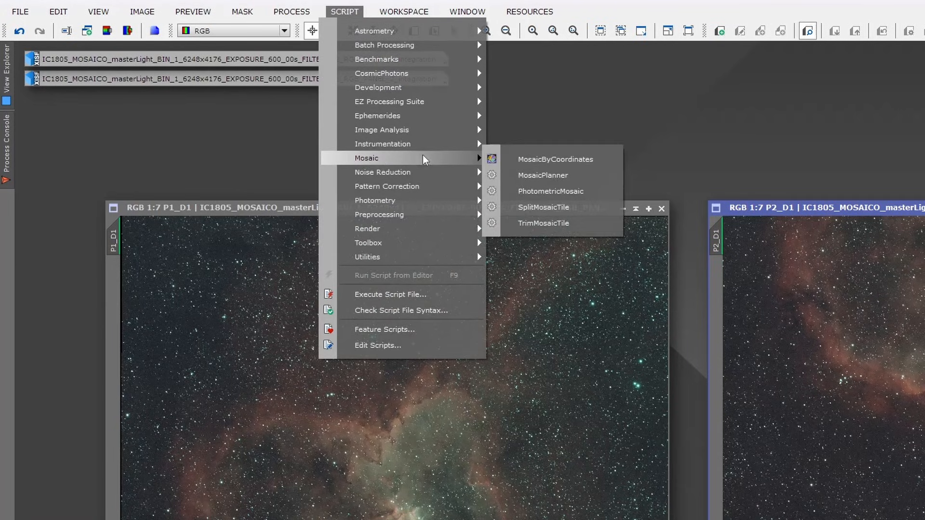
pyautogui.click(566, 164)
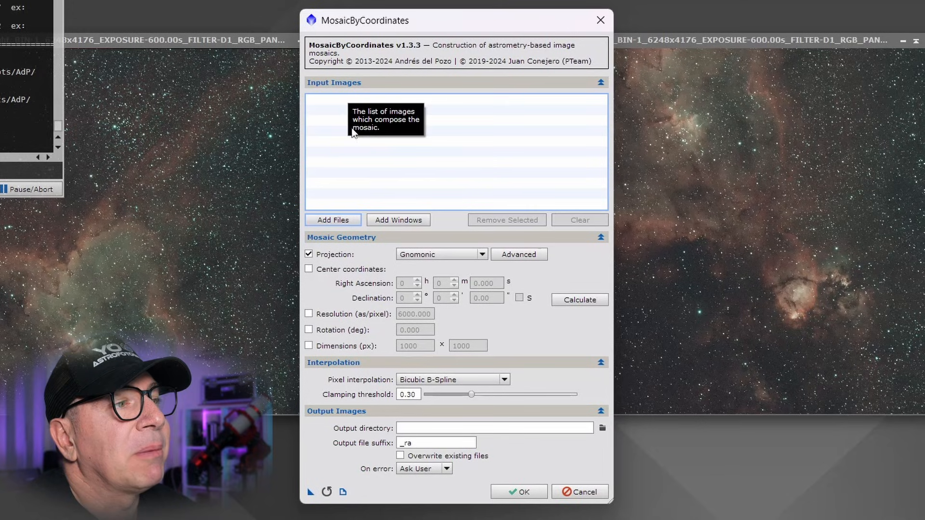
# Step: Add the P2_D1 and P1_D1 views as input images and run MosaicByCoordinates with Gnomonic projection and the _ra suffix
pyautogui.click(405, 224)
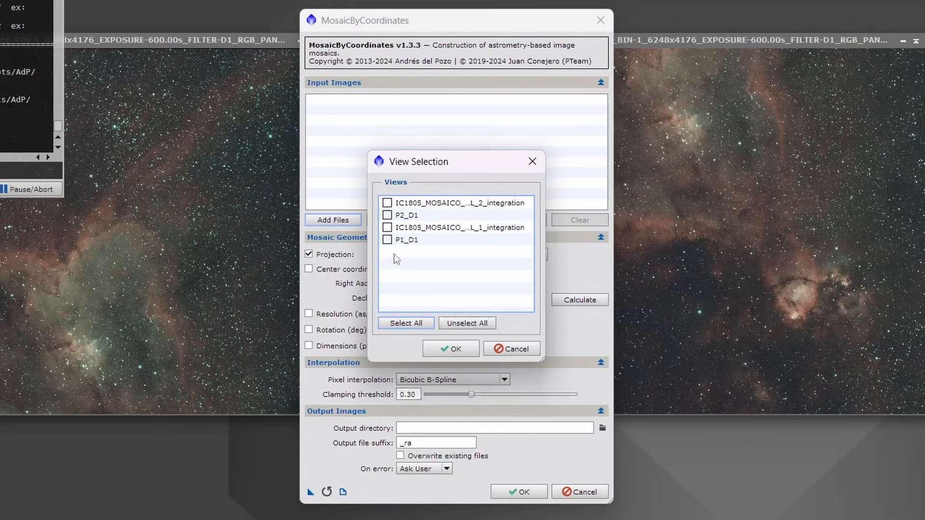
pyautogui.click(387, 215)
pyautogui.click(388, 239)
pyautogui.click(452, 349)
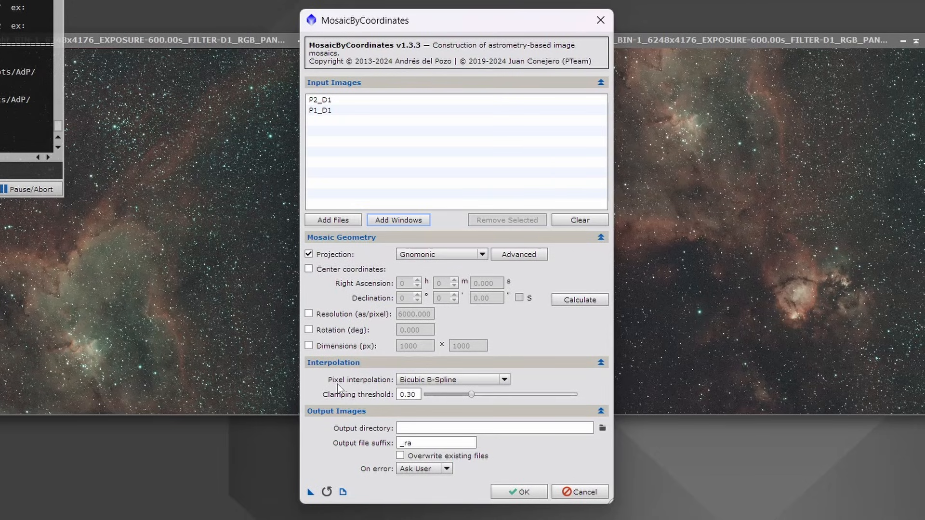
pyautogui.moveTo(339, 387)
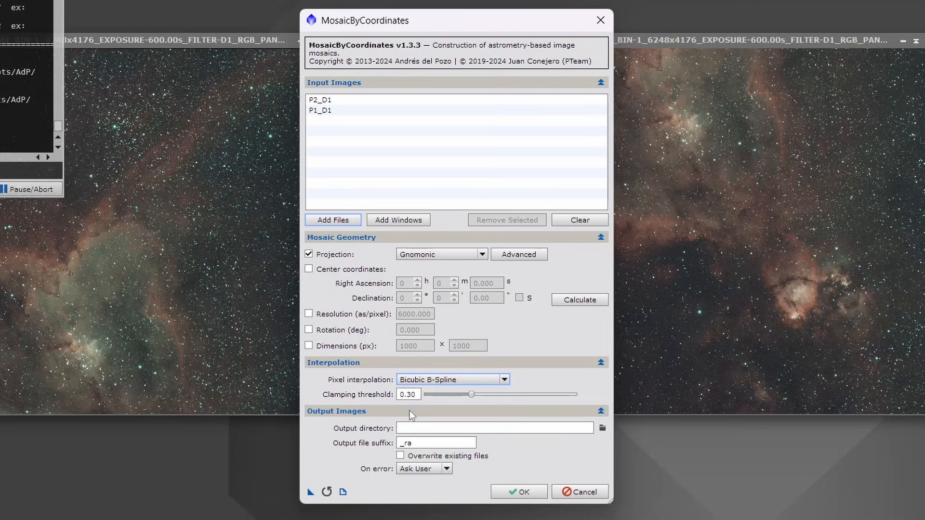
pyautogui.click(410, 443)
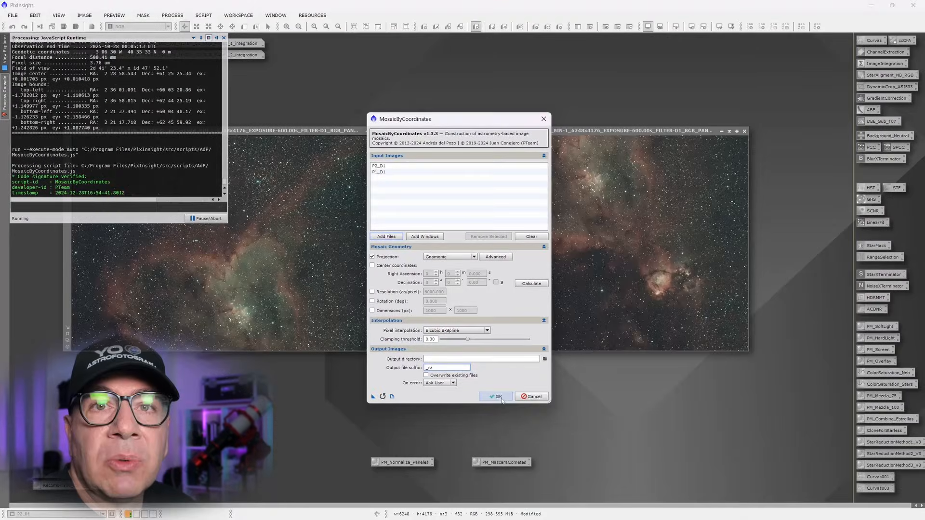
pyautogui.click(500, 398)
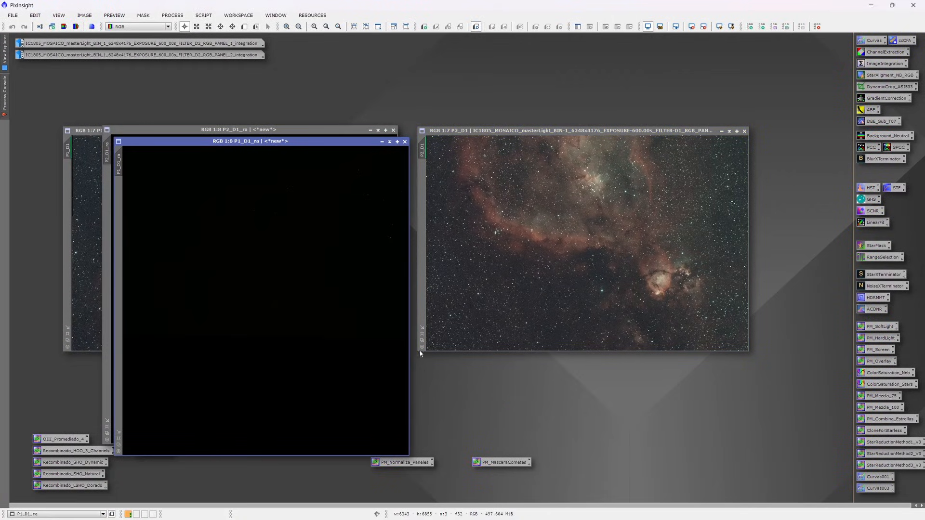
# Step: Minimize the original P2_D1 and P1_D1 images and stack them beside the minimized D2 panels
pyautogui.moveTo(323, 143); pyautogui.dragTo(602, 162)
pyautogui.click(721, 131)
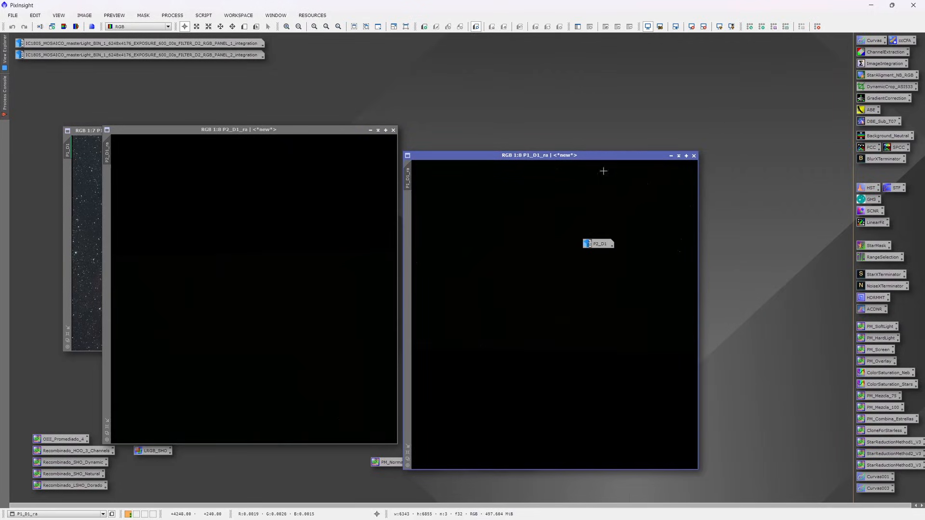
pyautogui.moveTo(591, 244); pyautogui.dragTo(293, 44)
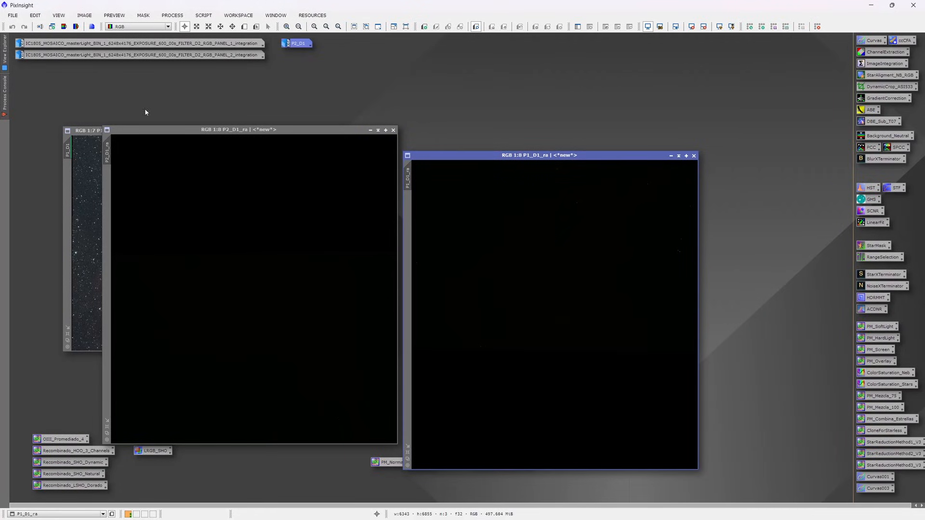
pyautogui.click(93, 130)
pyautogui.click(367, 131)
pyautogui.moveTo(242, 245); pyautogui.dragTo(295, 56)
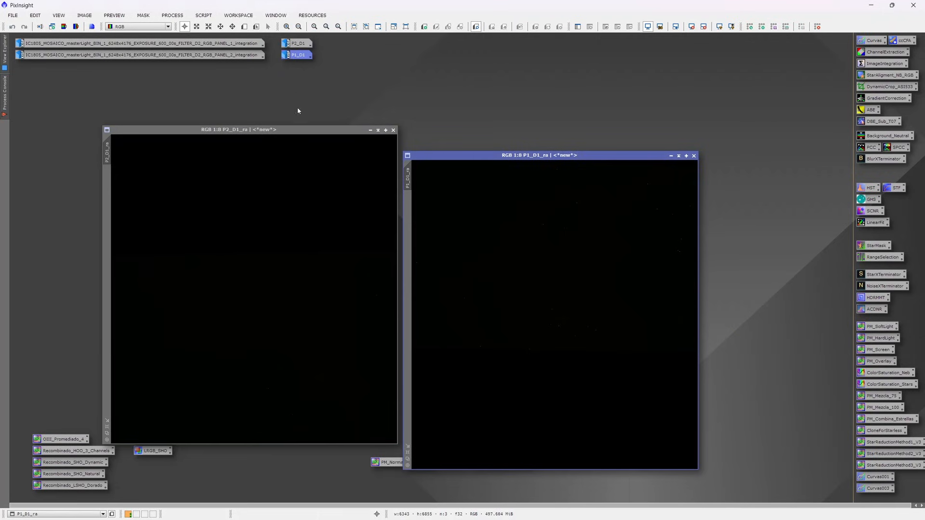
# Step: Arrange the P2_D1_ra and P1_D1_ra image windows side by side at the same height
pyautogui.moveTo(453, 157); pyautogui.dragTo(456, 130)
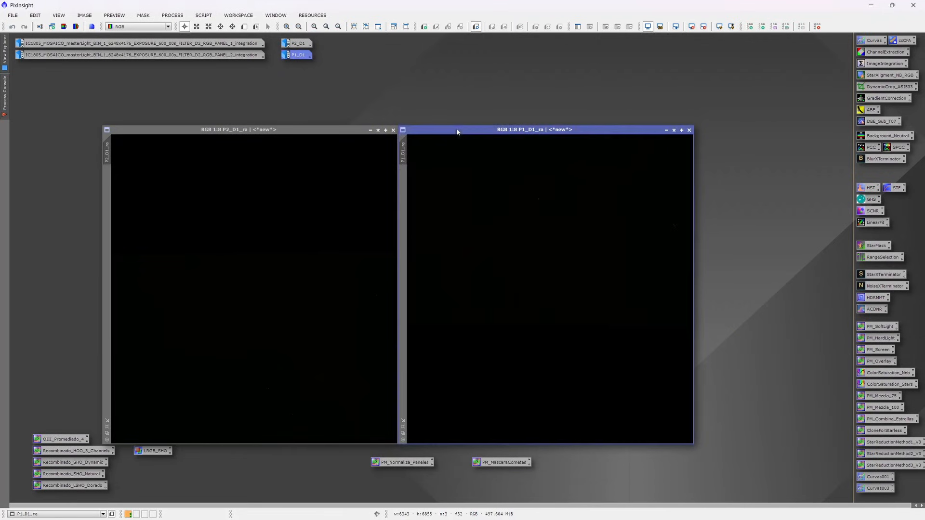
pyautogui.moveTo(342, 131); pyautogui.dragTo(337, 122)
pyautogui.moveTo(433, 131); pyautogui.dragTo(433, 127)
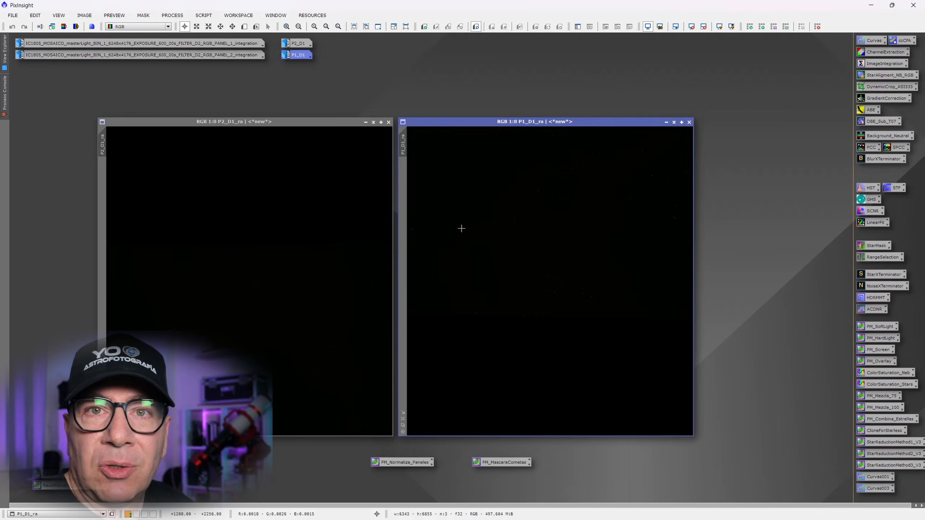
# Step: Auto-stretch the display of P1_D1_ra and P2_D1_ra, and lay one window over the other to compare their overlap
pyautogui.click(731, 26)
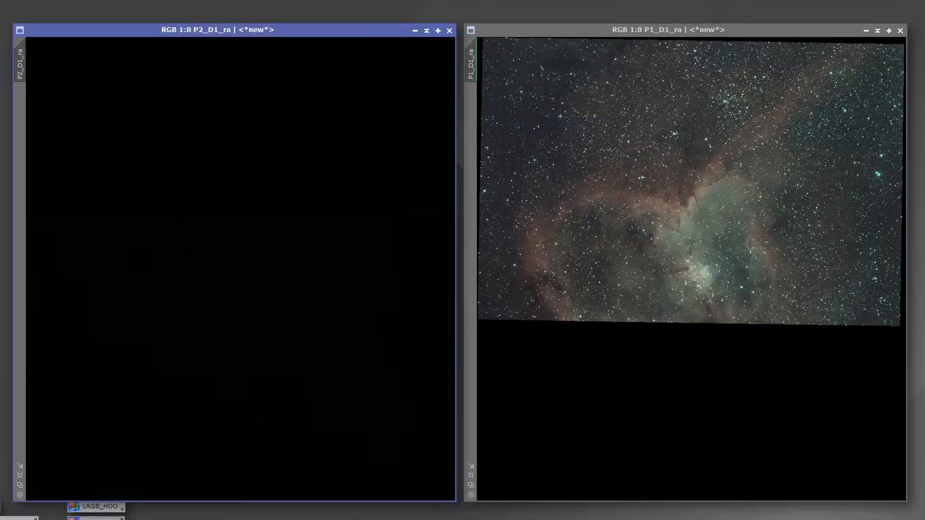
pyautogui.hotkey('ctrl', 'a')
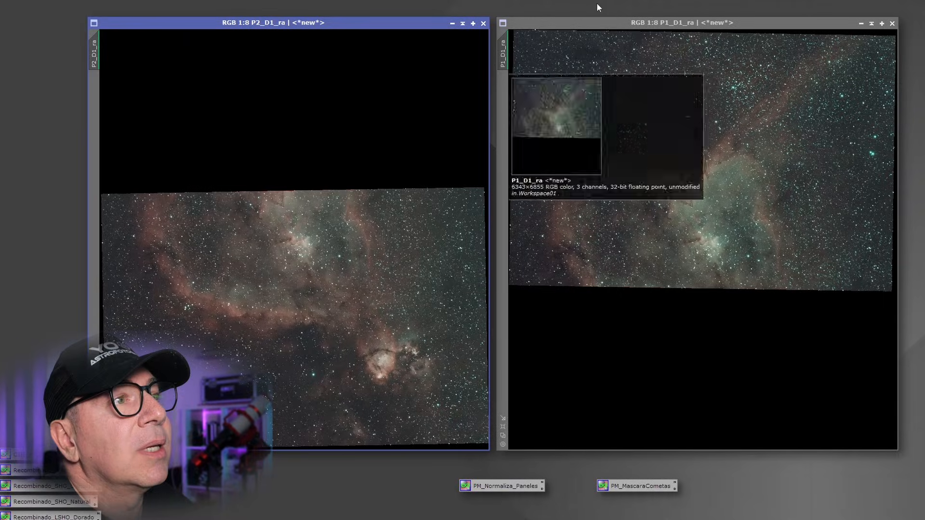
pyautogui.moveTo(654, 25); pyautogui.dragTo(247, 20)
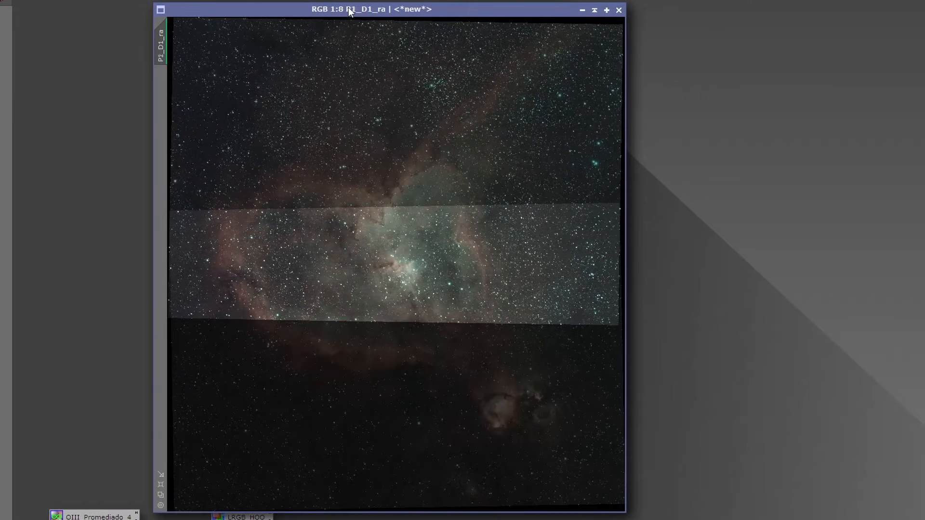
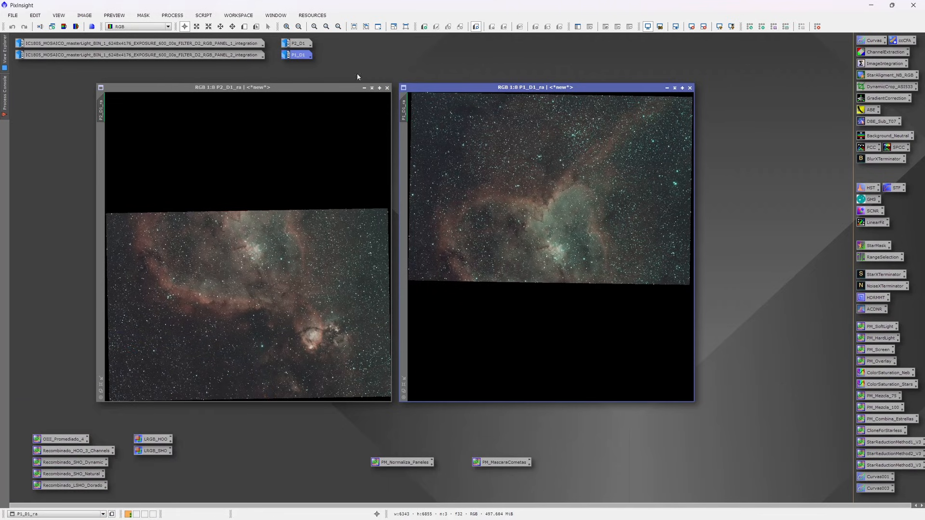
pyautogui.click(309, 15)
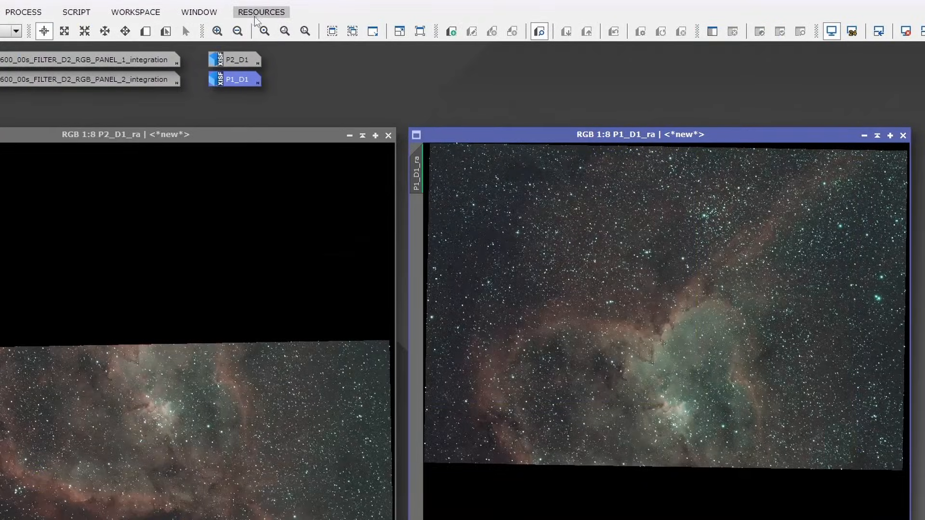
pyautogui.click(255, 13)
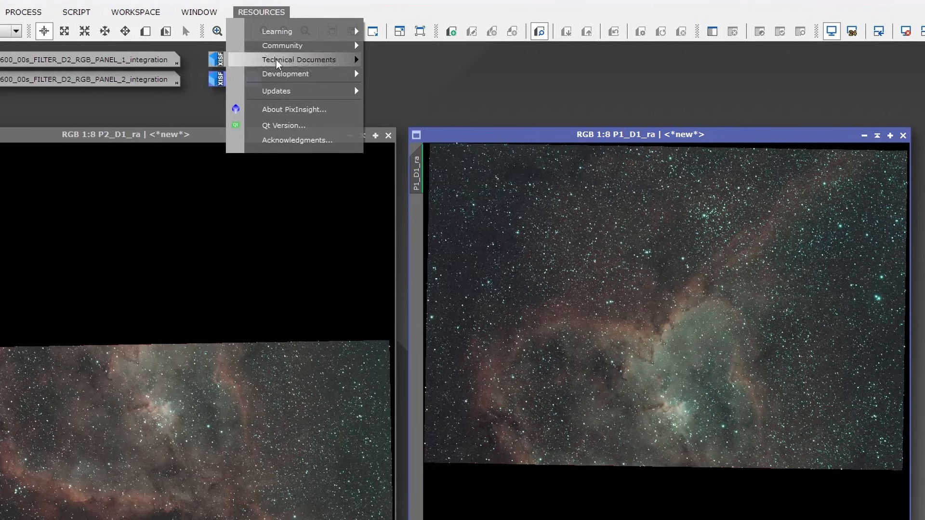
pyautogui.moveTo(290, 94)
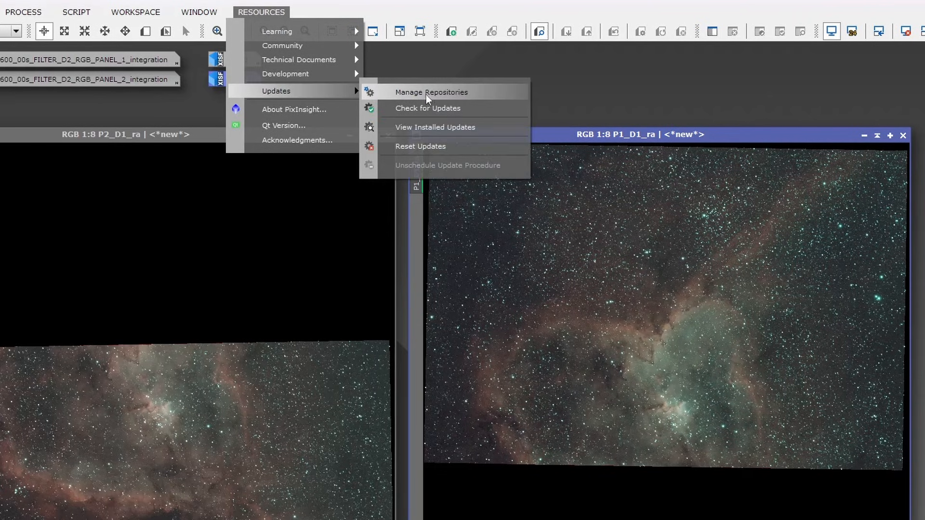
pyautogui.click(489, 98)
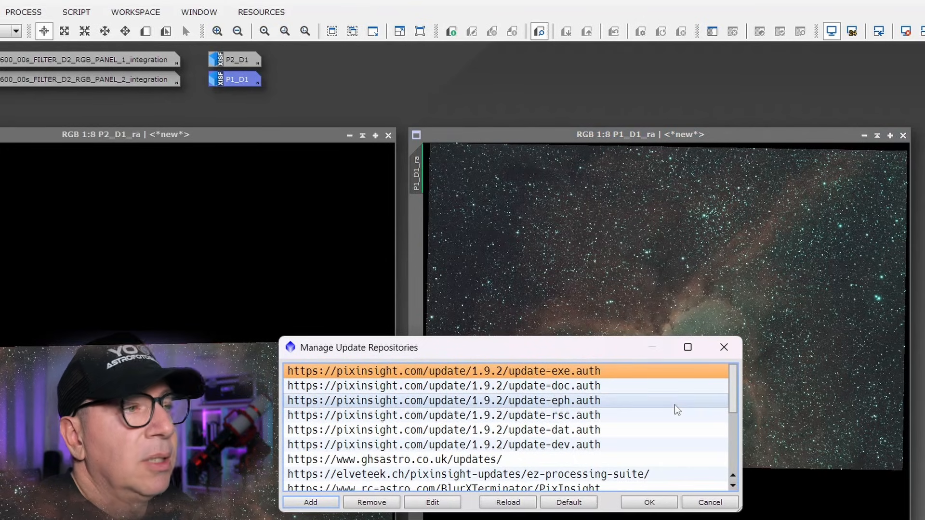
pyautogui.click(310, 502)
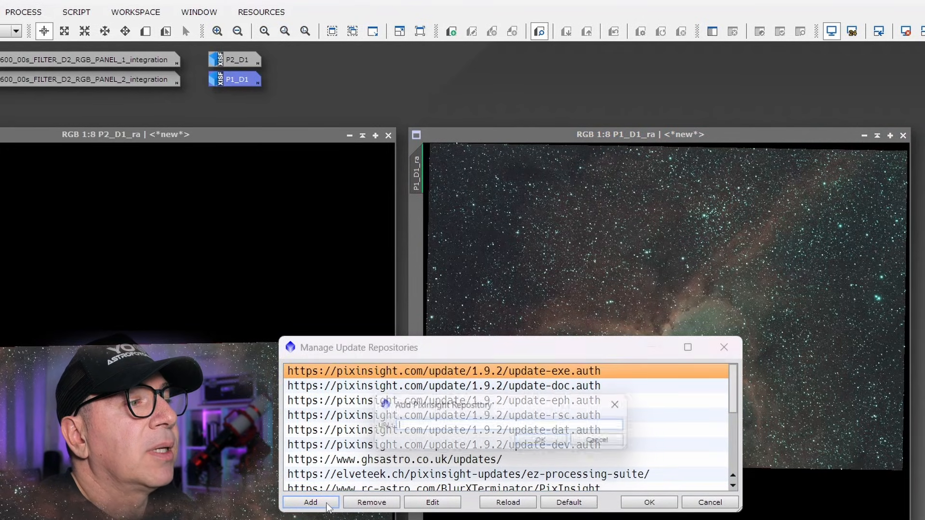
pyautogui.write('https://pixinsight.astroprocessing.com/')
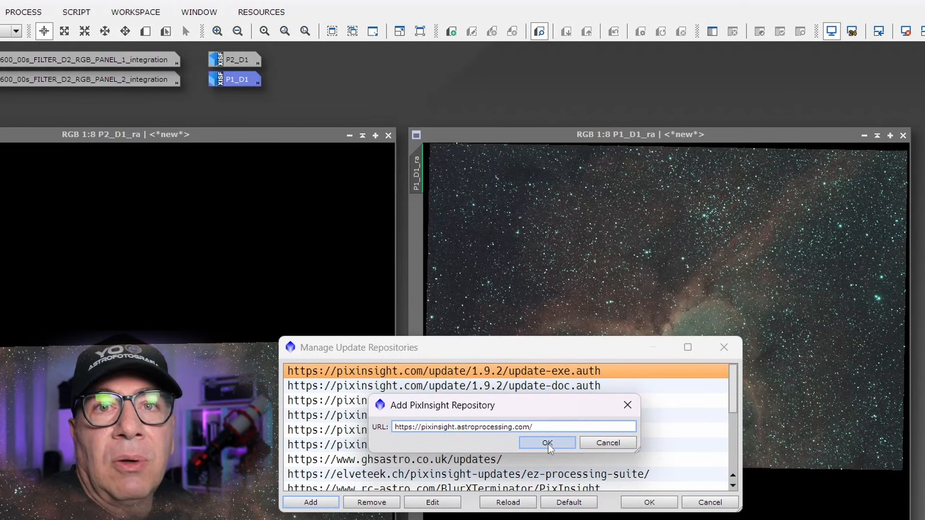
pyautogui.click(608, 443)
pyautogui.moveTo(737, 399); pyautogui.dragTo(737, 456)
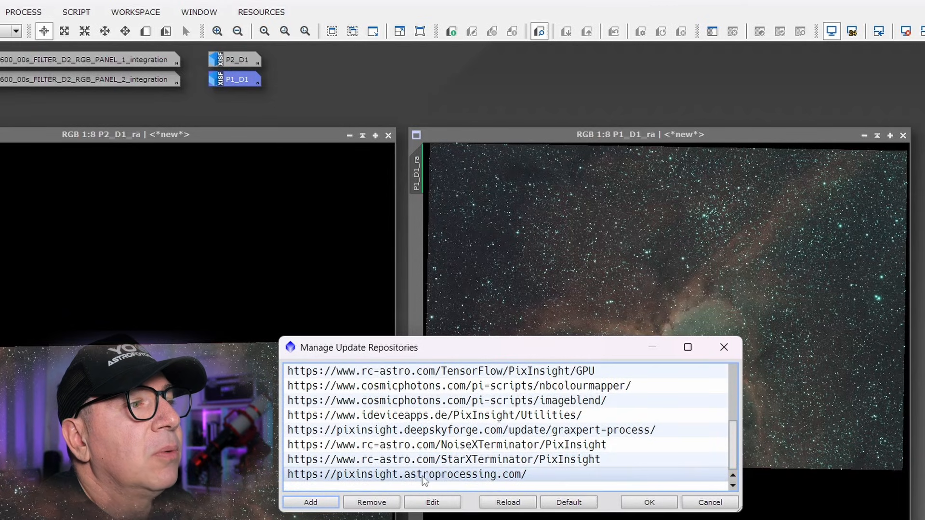
pyautogui.click(698, 505)
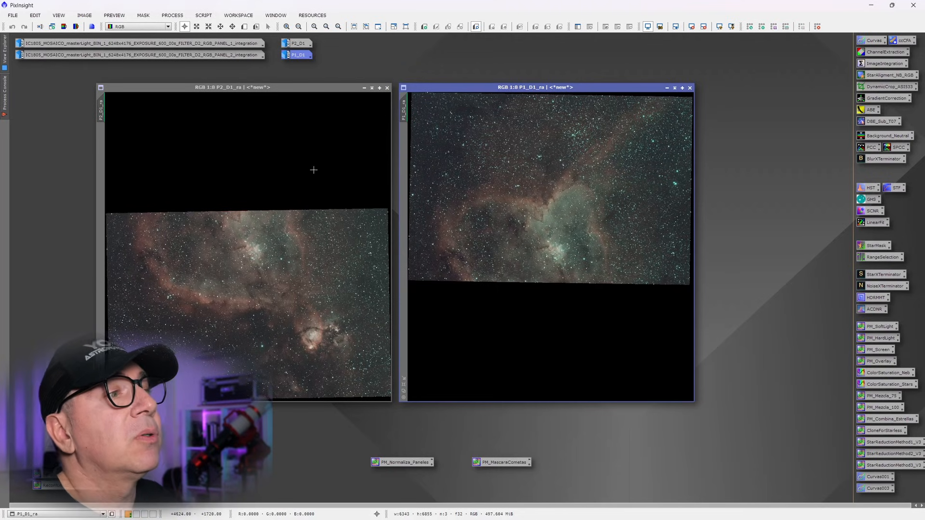
# Step: Enlarge P2_D1_ra and examine its borders up close for ragged edge pixels, and restore the fitted view
pyautogui.scroll(1, 387, 217)
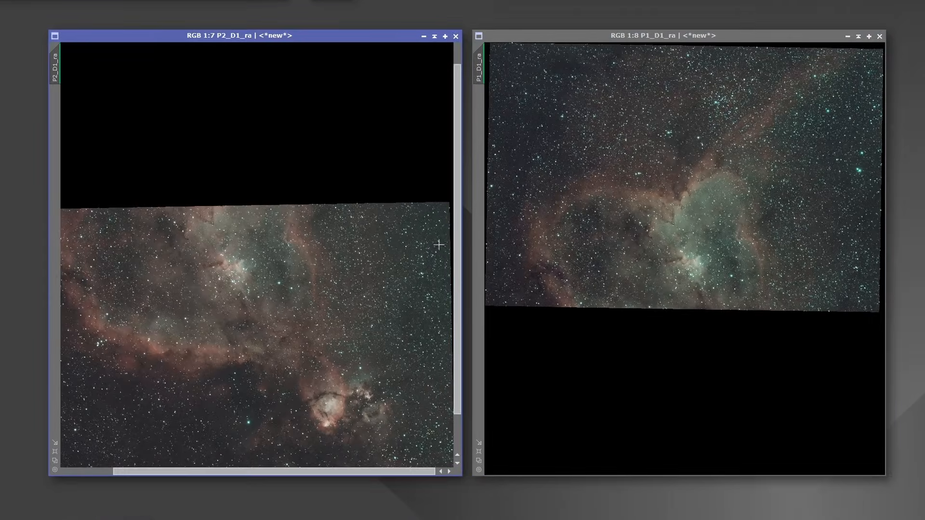
pyautogui.moveTo(389, 476); pyautogui.dragTo(422, 475)
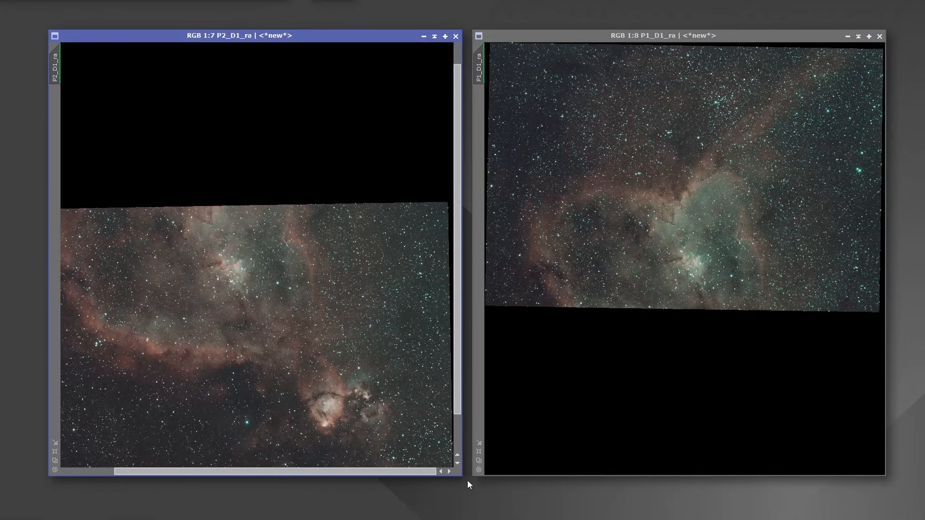
pyautogui.moveTo(462, 476); pyautogui.dragTo(641, 519)
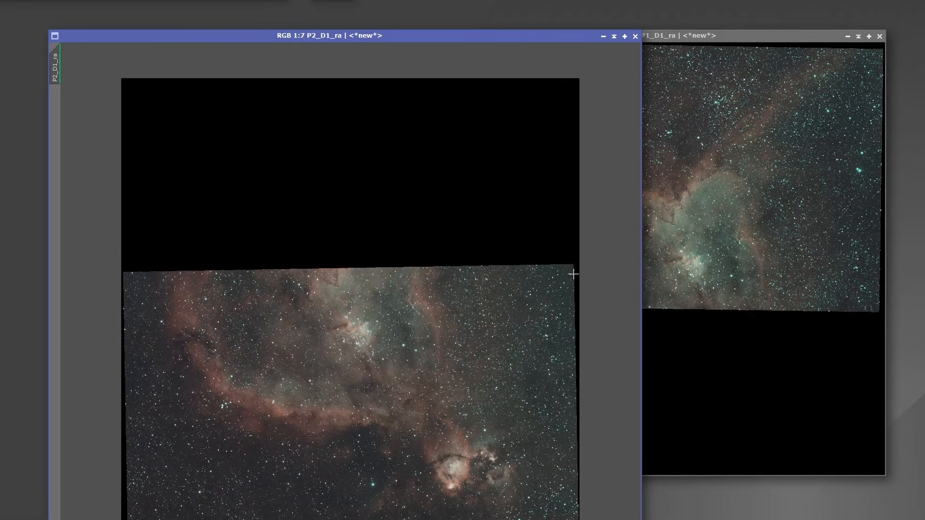
pyautogui.scroll(4, 573, 274)
pyautogui.hscroll(1, 346, 281)
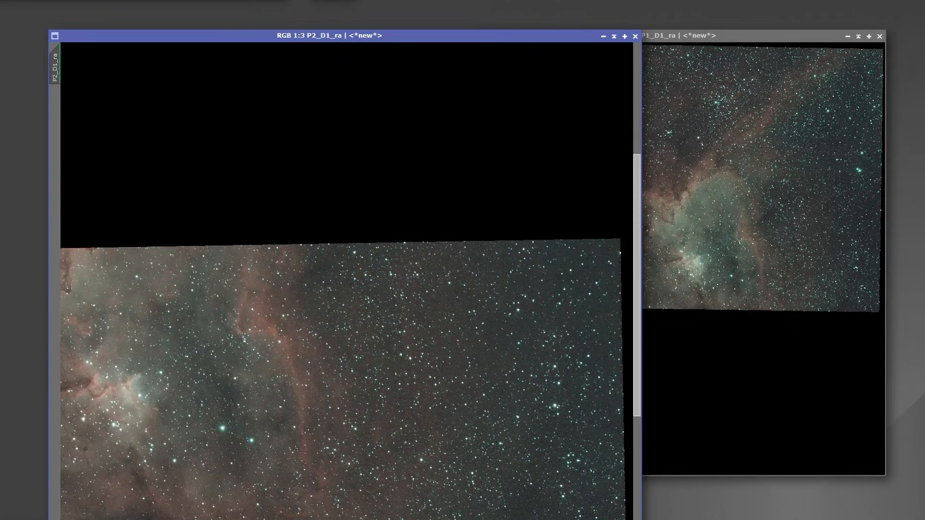
pyautogui.scroll(4, 625, 253)
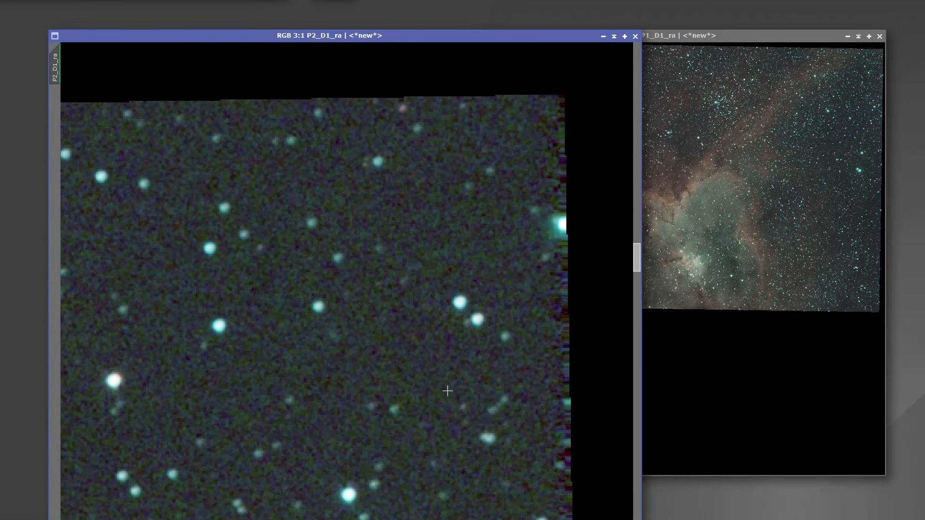
pyautogui.scroll(-9, 447, 391)
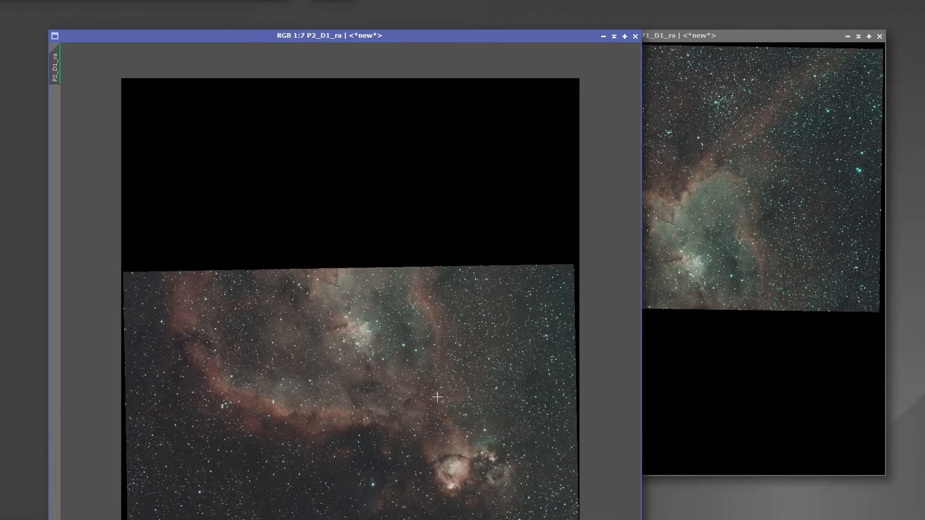
pyautogui.scroll(-1, 437, 396)
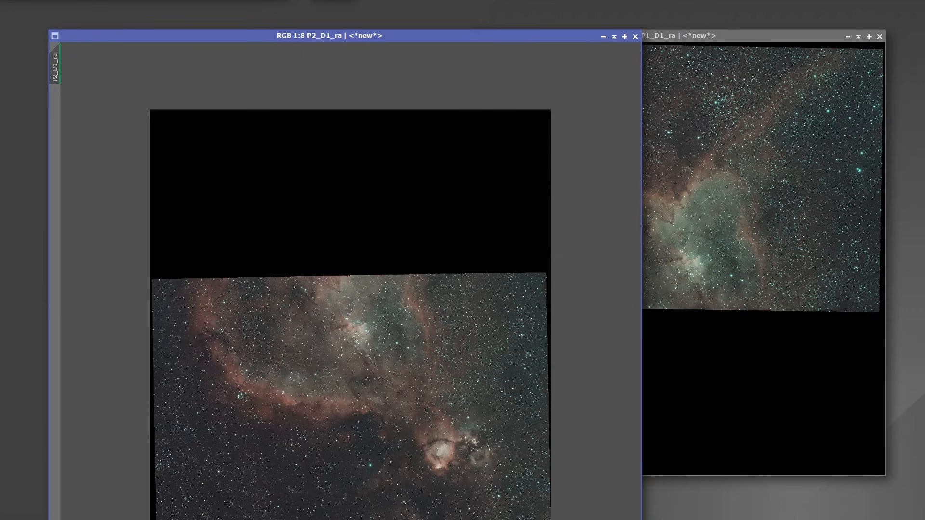
pyautogui.hotkey('ctrl', 'f')
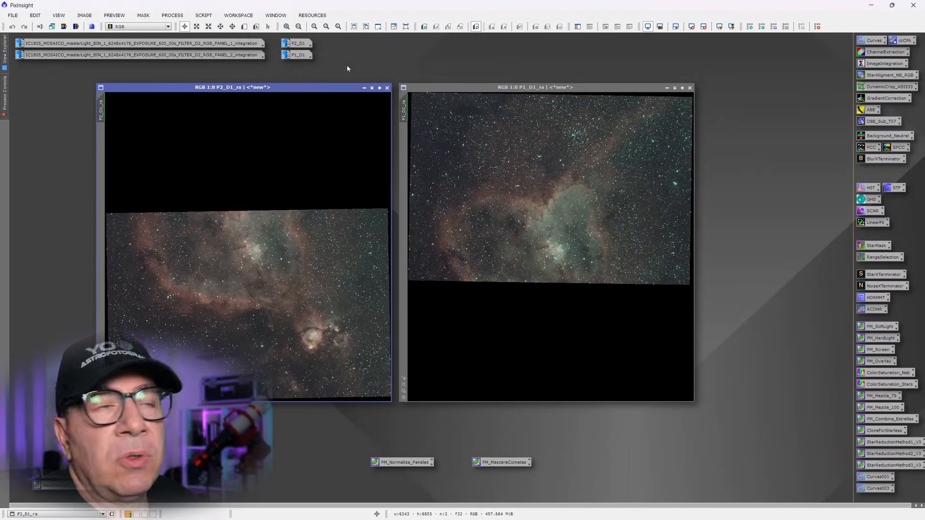
# Step: Open the TrimMosaicTile script and choose P1_D1_ra as its target view
pyautogui.click(207, 15)
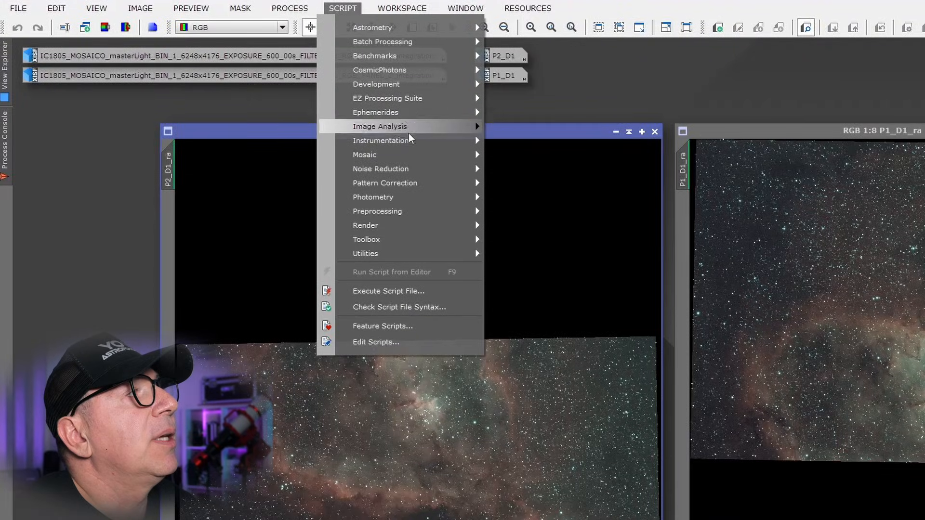
pyautogui.moveTo(404, 152)
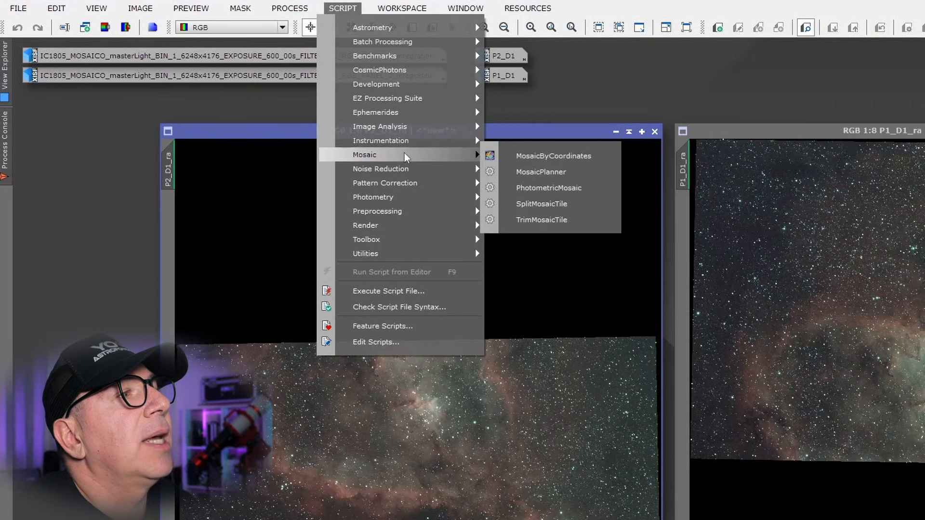
pyautogui.click(560, 220)
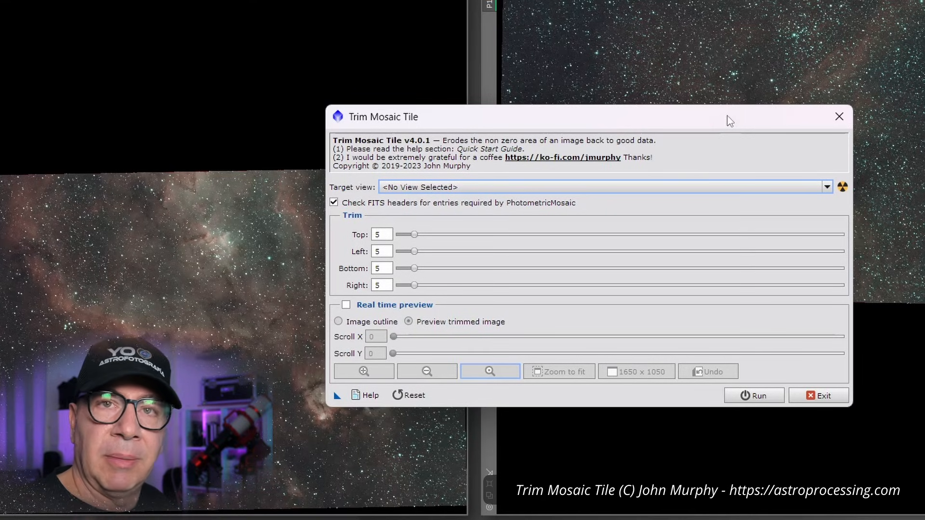
pyautogui.click(514, 183)
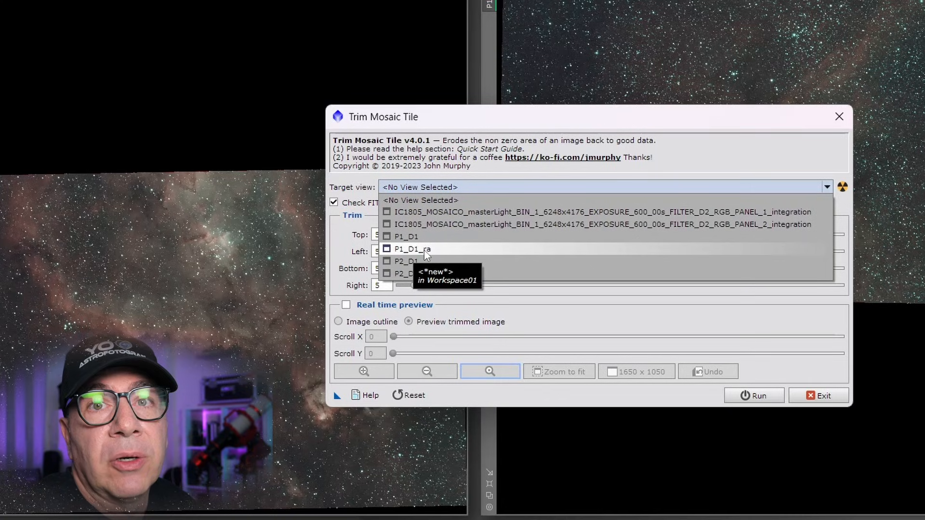
pyautogui.click(388, 253)
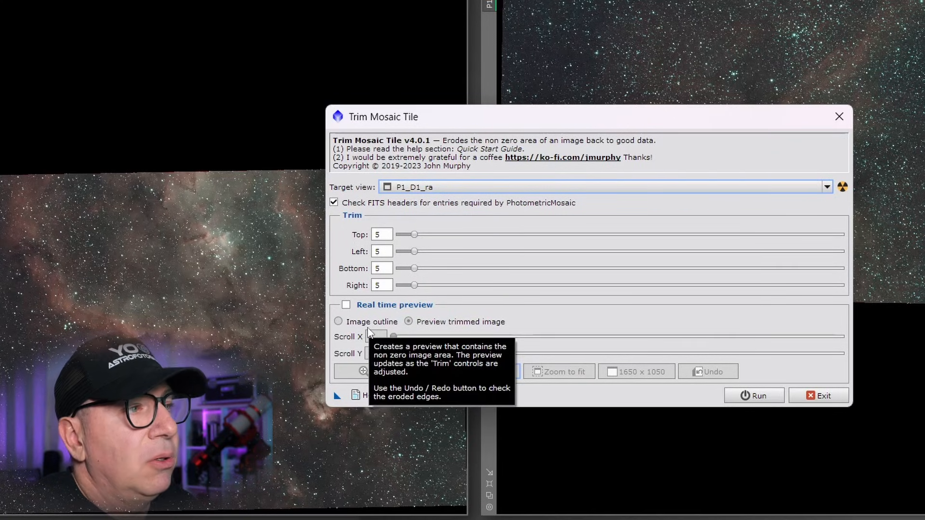
# Step: Trim P1_D1_ra and P2_D1_ra by 5 pixels on all four sides with TrimMosaicTile, and close the script
pyautogui.click(770, 398)
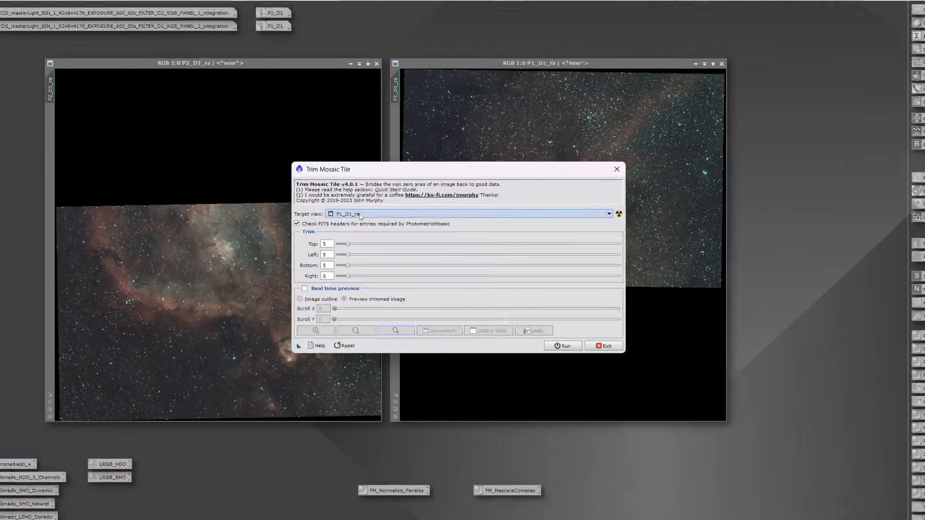
pyautogui.click(371, 220)
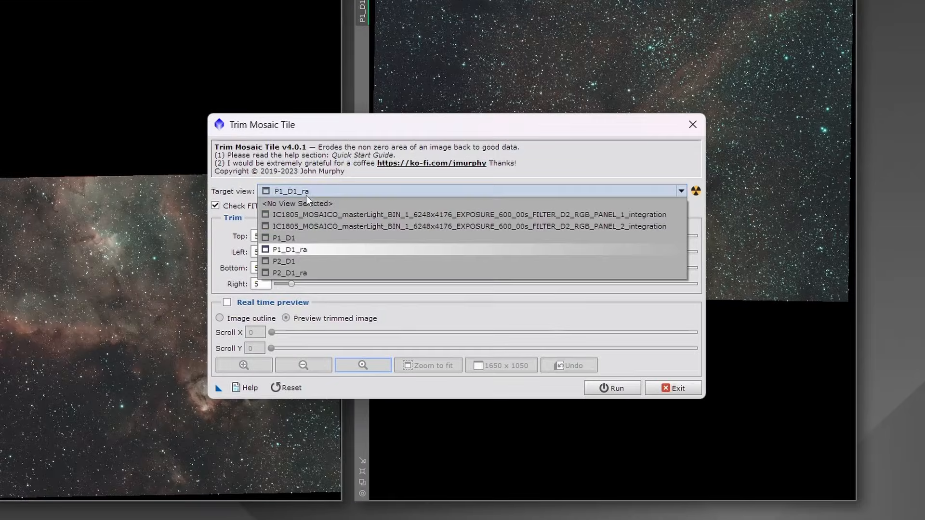
pyautogui.click(300, 273)
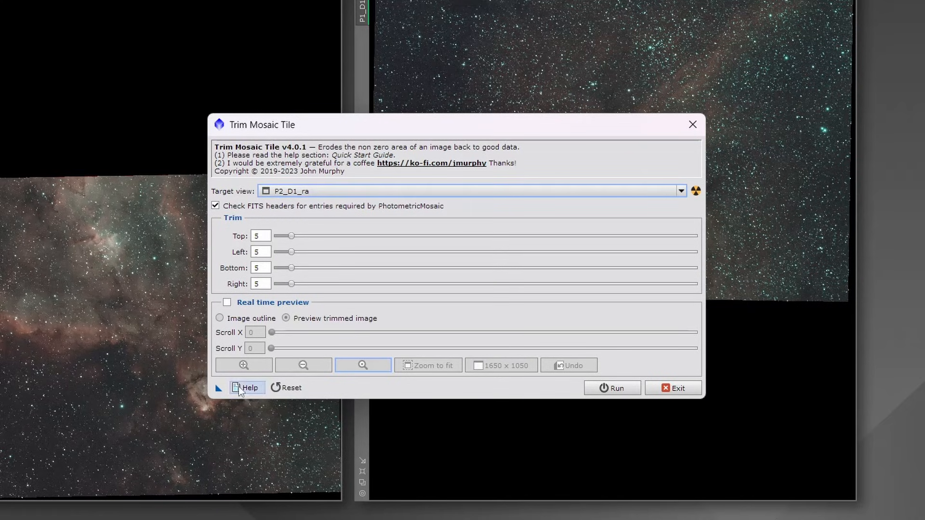
pyautogui.click(613, 388)
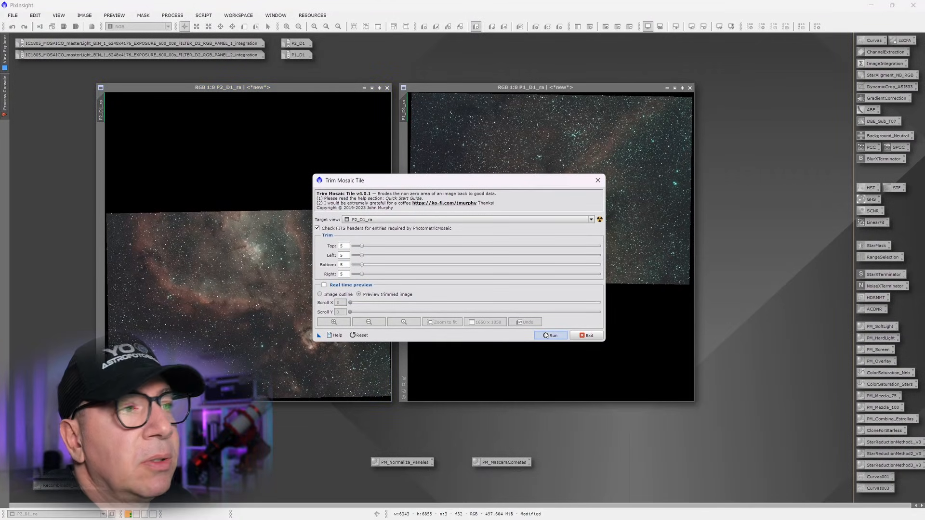
pyautogui.click(589, 335)
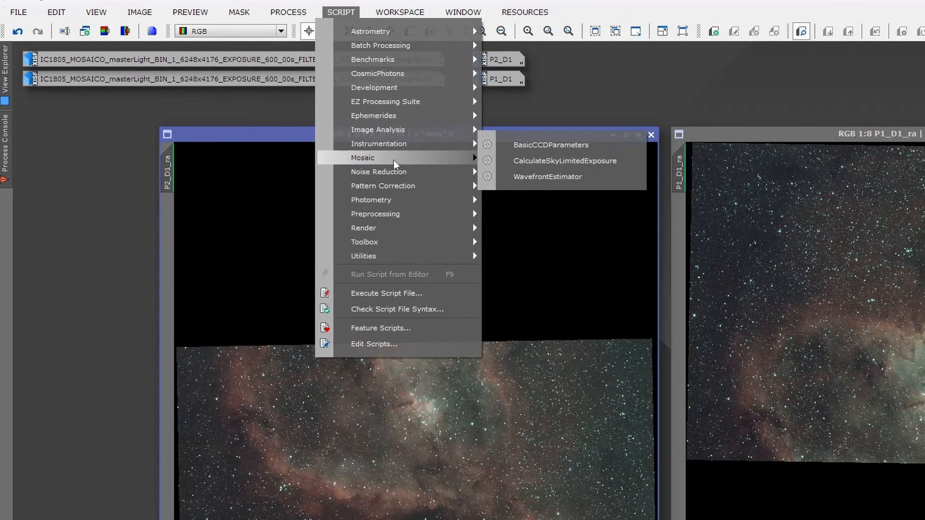
# Step: Join the panels with PhotometricMosaic, using P1_D1_ra as reference view and P2_D1_ra as target view, and exit the script
pyautogui.moveTo(394, 164)
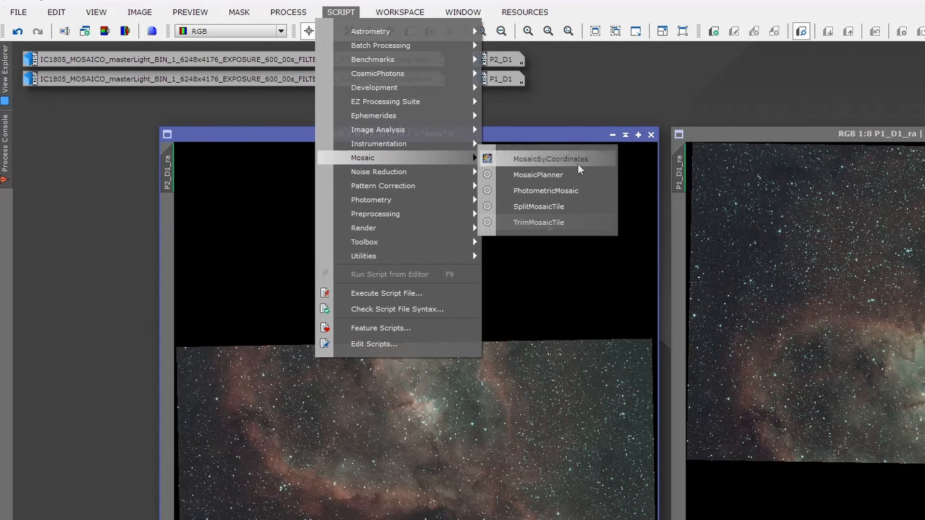
pyautogui.click(577, 192)
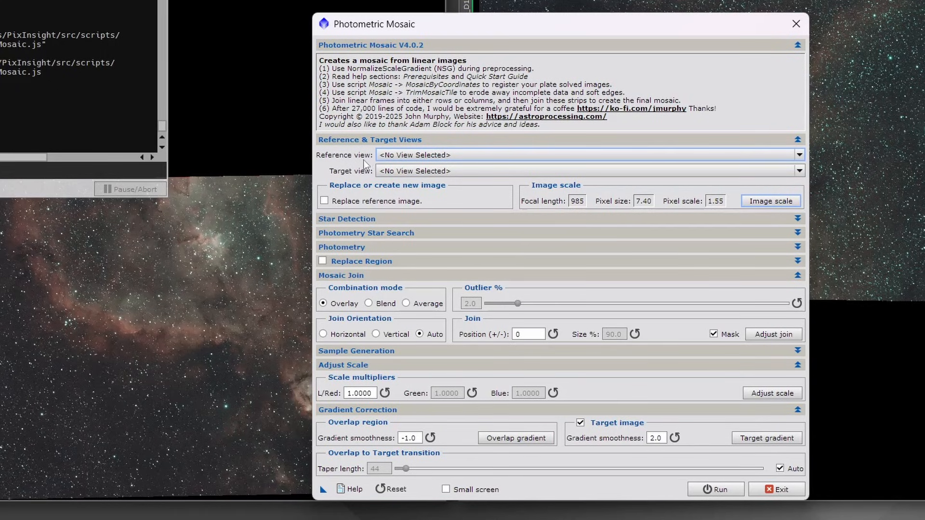
pyautogui.click(449, 155)
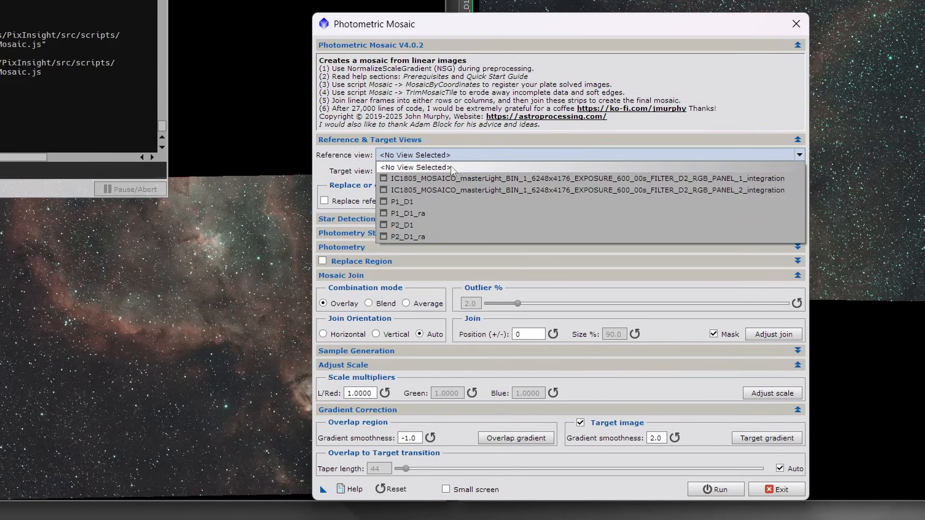
pyautogui.click(420, 214)
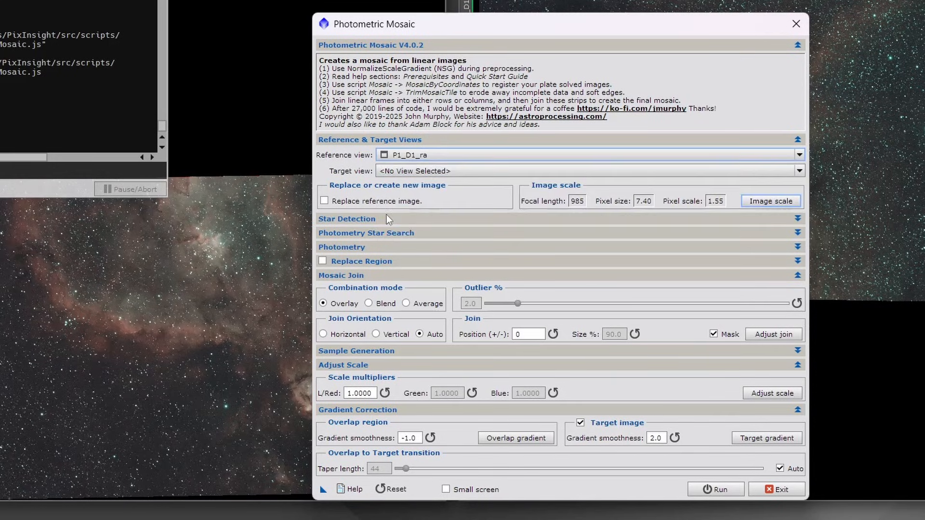
pyautogui.click(446, 172)
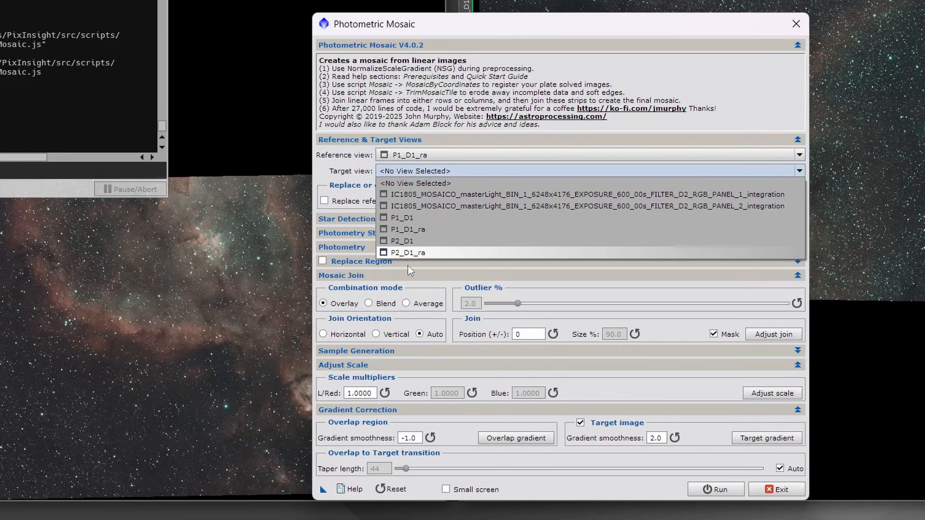
pyautogui.click(388, 254)
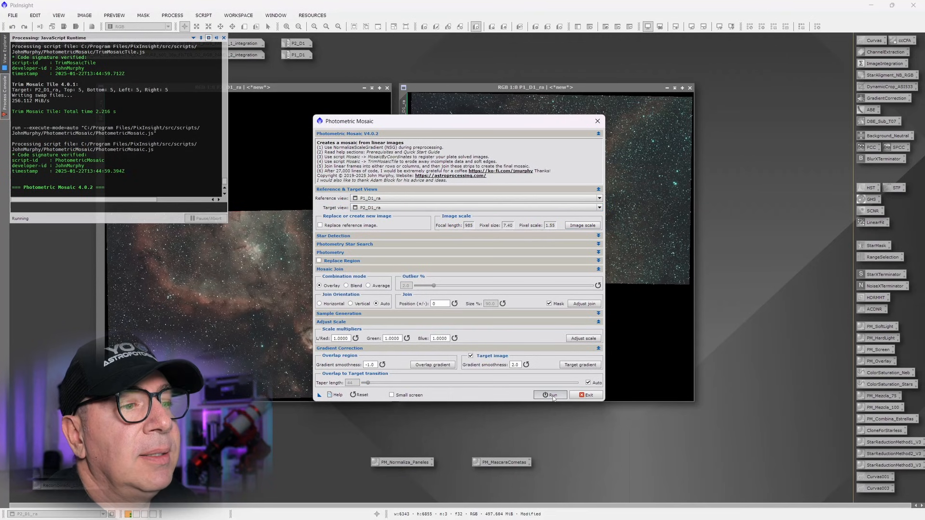
pyautogui.click(552, 398)
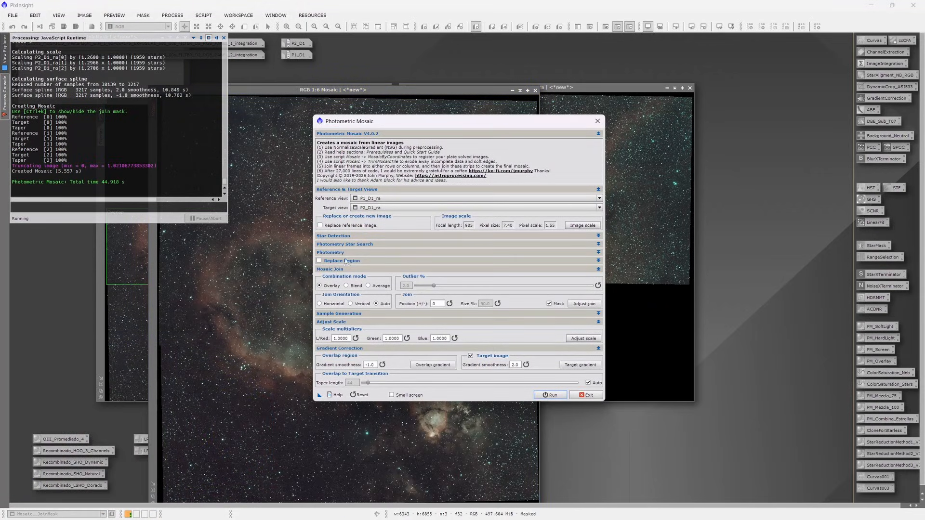
pyautogui.click(587, 396)
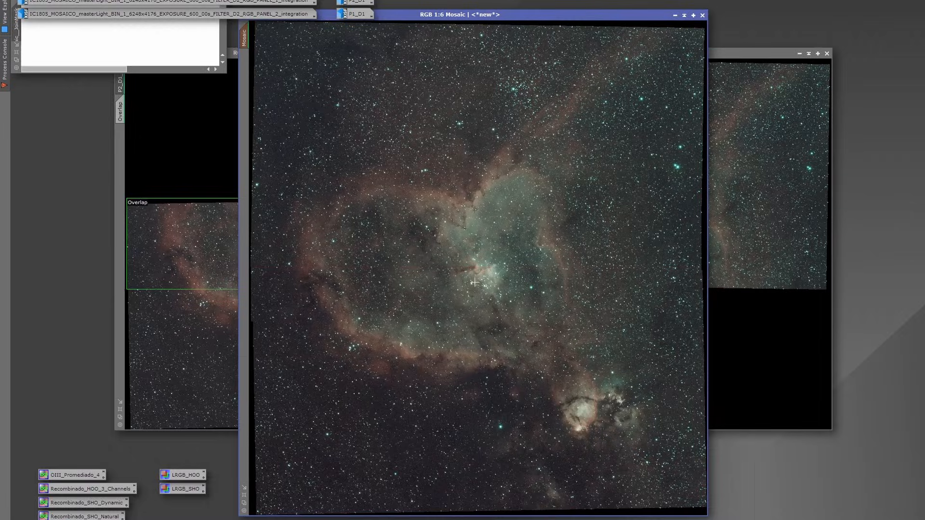
# Step: Examine the join line through the nebula's core in the Mosaic image up close and across the whole frame
pyautogui.scroll(2, 505, 274)
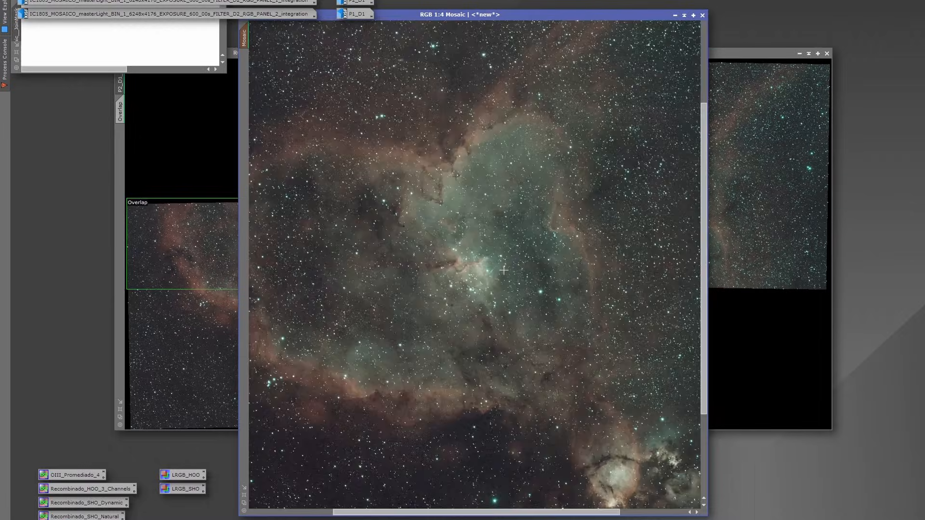
pyautogui.scroll(5, 504, 271)
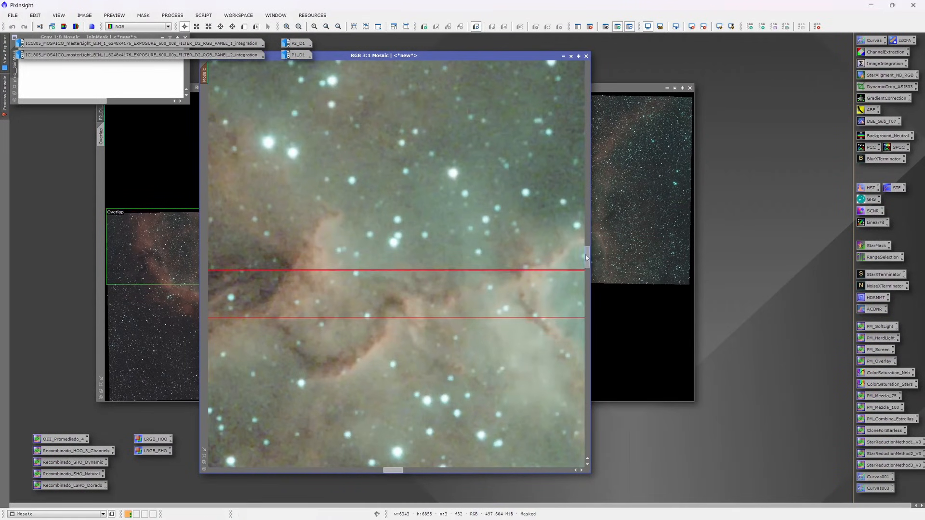
pyautogui.moveTo(585, 255); pyautogui.dragTo(585, 258)
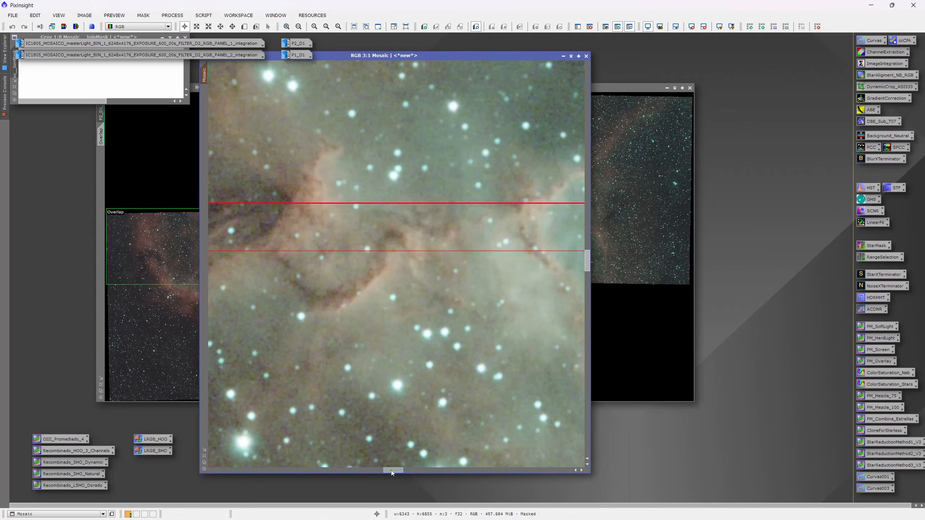
pyautogui.moveTo(393, 470); pyautogui.dragTo(294, 472)
pyautogui.scroll(-2, 433, 275)
pyautogui.scroll(-4, 429, 263)
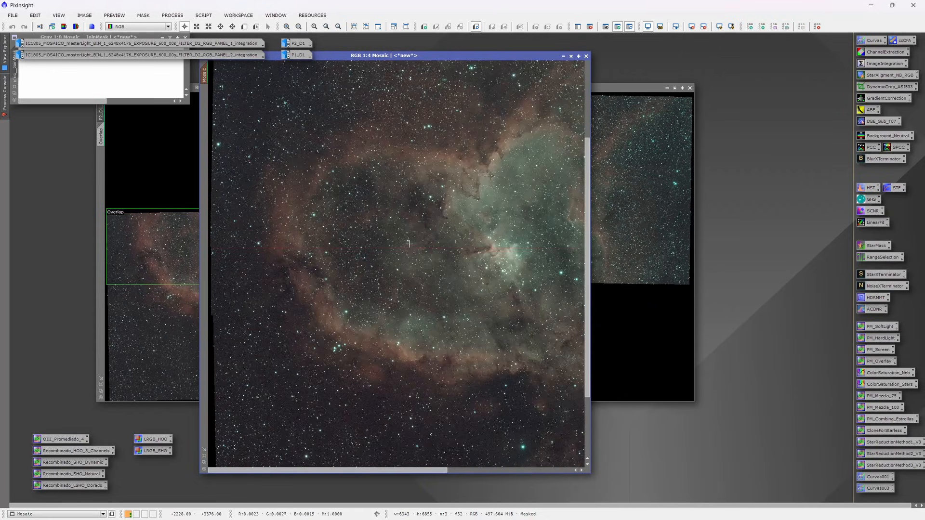
pyautogui.scroll(-1, 410, 249)
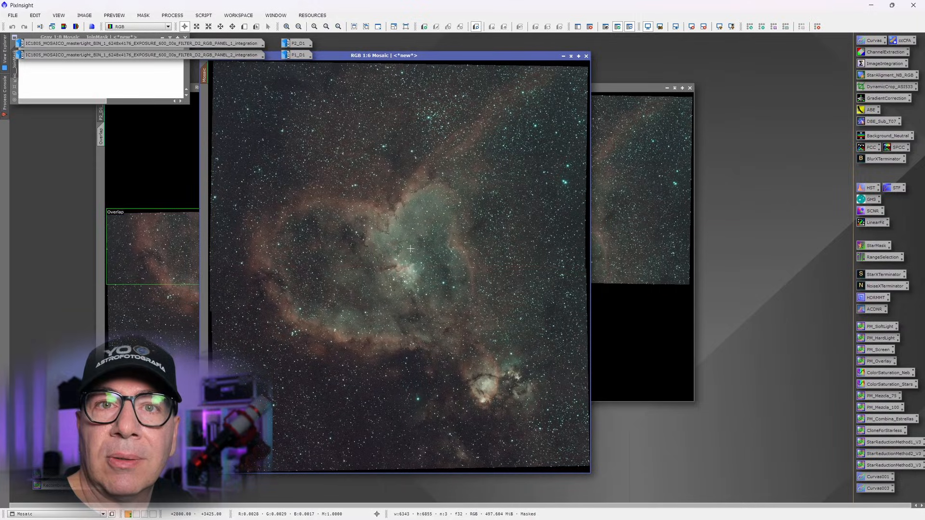
pyautogui.scroll(5, 410, 249)
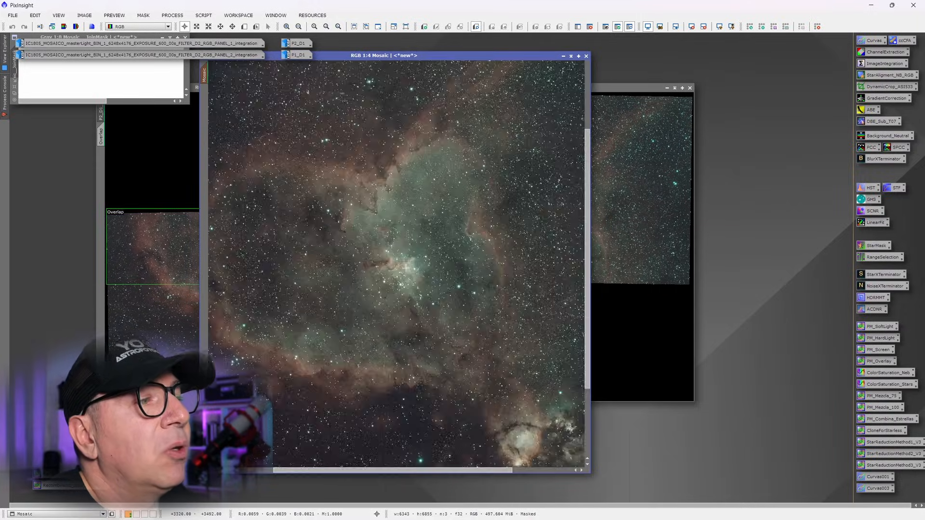
pyautogui.scroll(1, 422, 246)
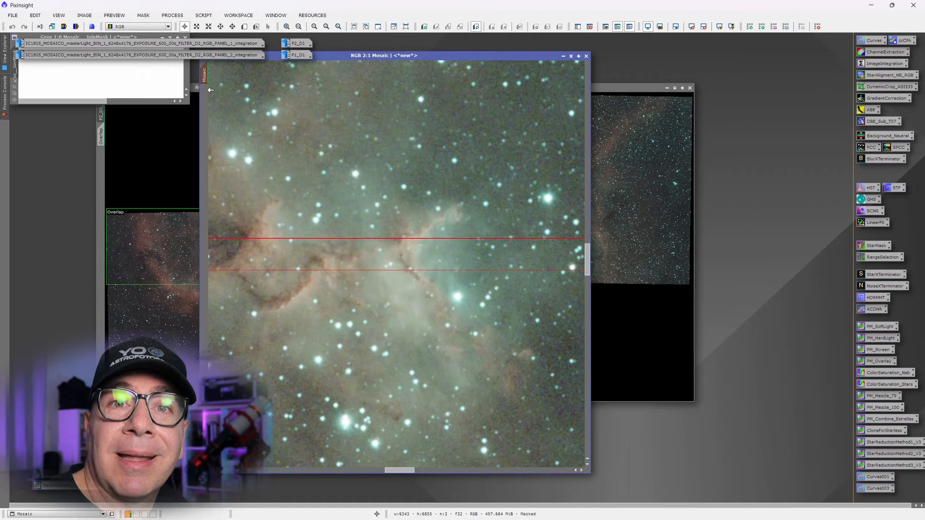
# Step: Move the Mosaic join mask window clear, fit it to show the whole mask, and close it to remove the mask from the mosaic
pyautogui.moveTo(148, 41); pyautogui.dragTo(148, 110)
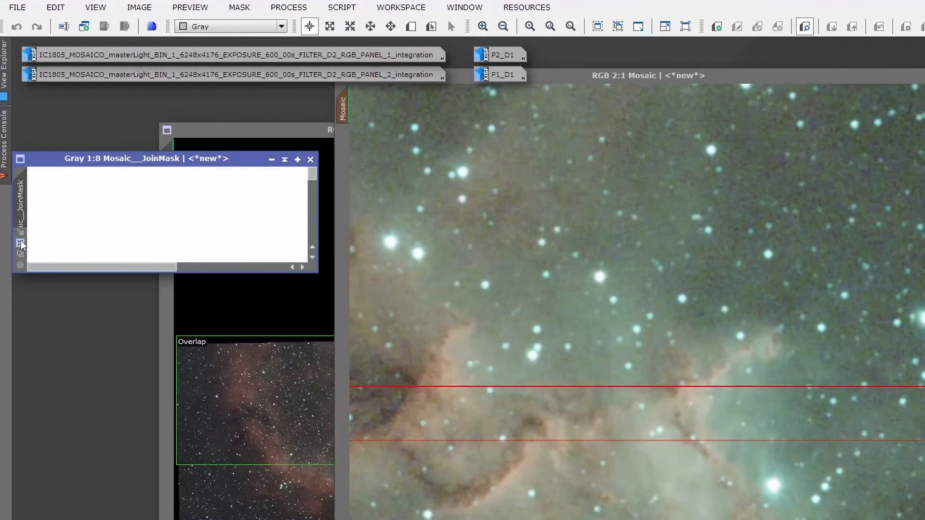
pyautogui.click(21, 240)
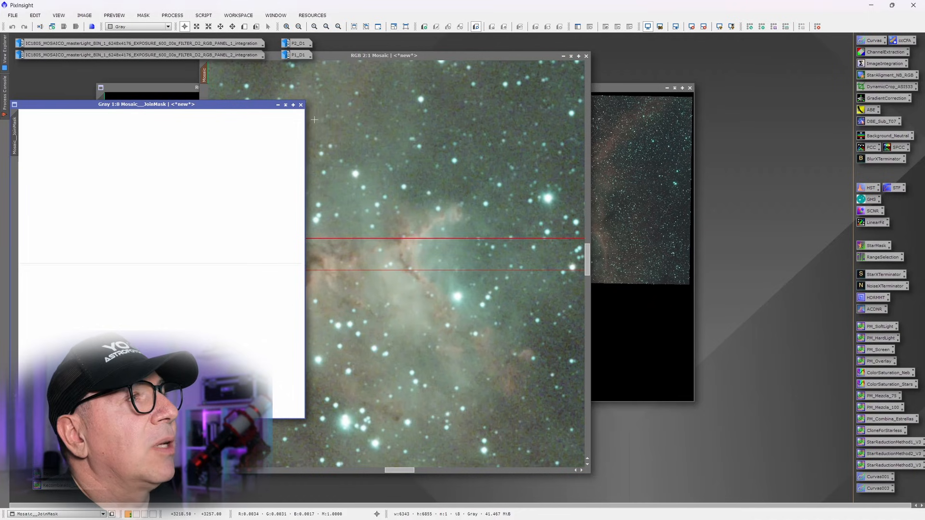
pyautogui.click(301, 104)
pyautogui.click(479, 285)
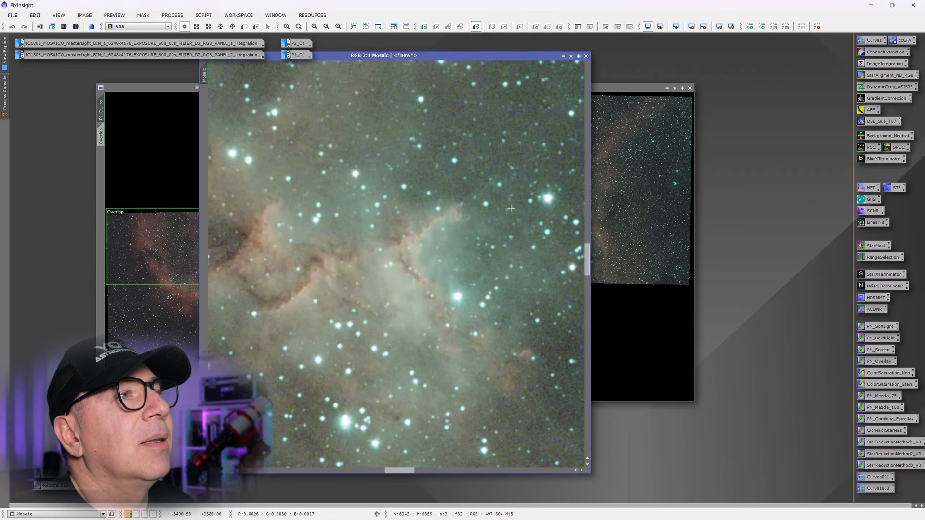
# Step: Inspect the unmasked Mosaic image at full frame and at 1:1 around the nebula's core for traces of the seam
pyautogui.scroll(-6, 401, 237)
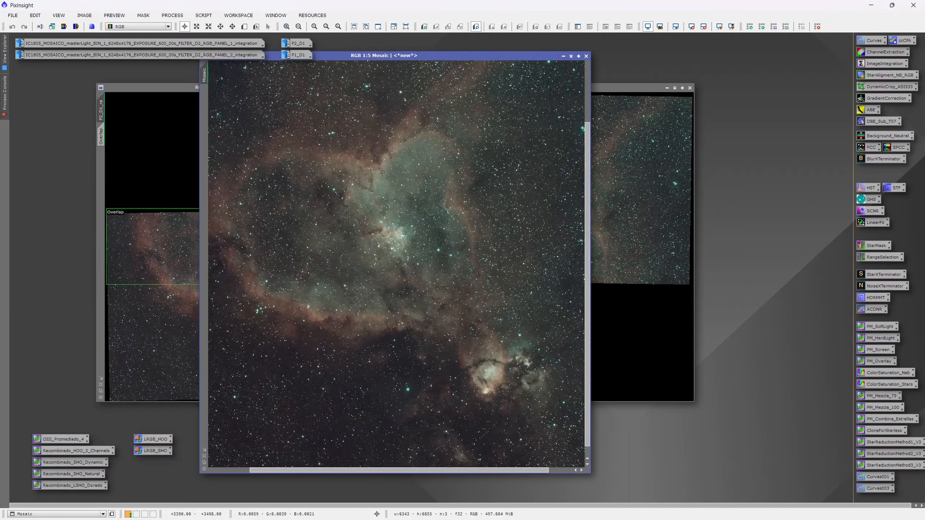
pyautogui.scroll(-1, 401, 238)
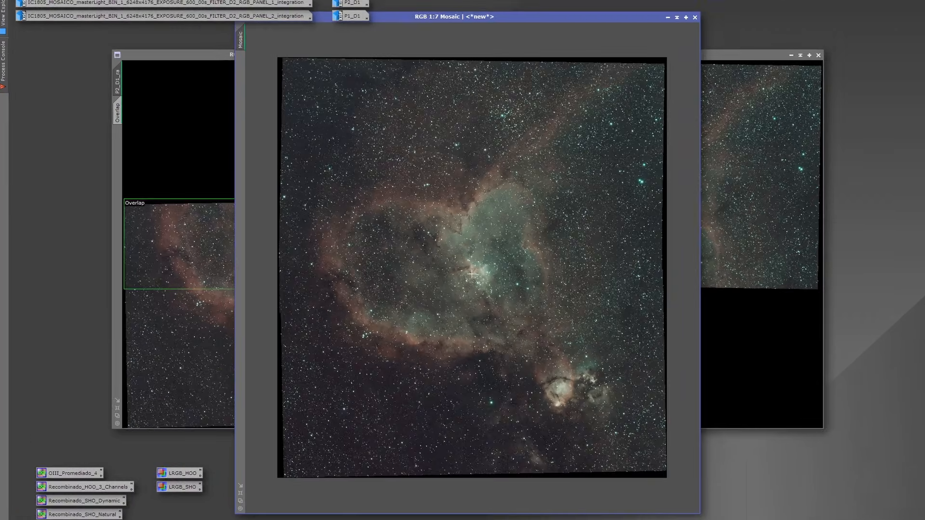
pyautogui.scroll(3, 400, 265)
pyautogui.scroll(1, 473, 274)
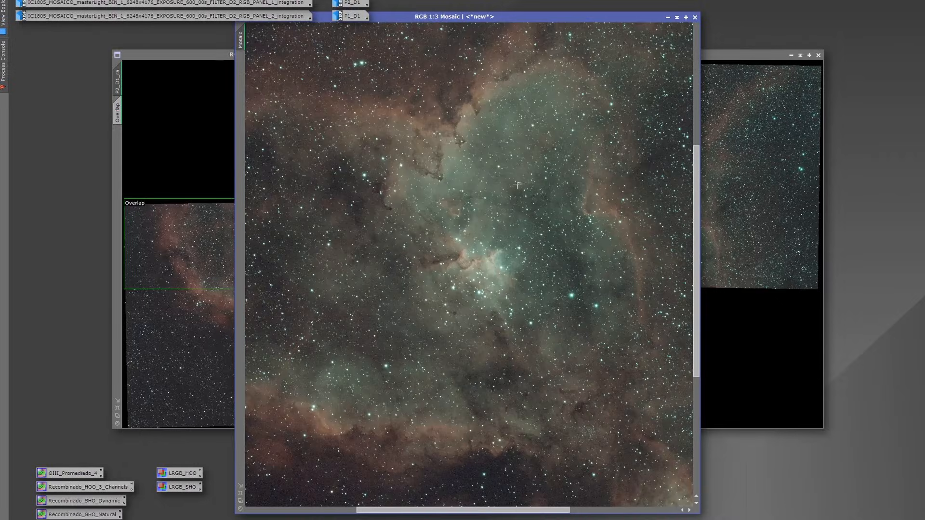
pyautogui.scroll(2, 424, 213)
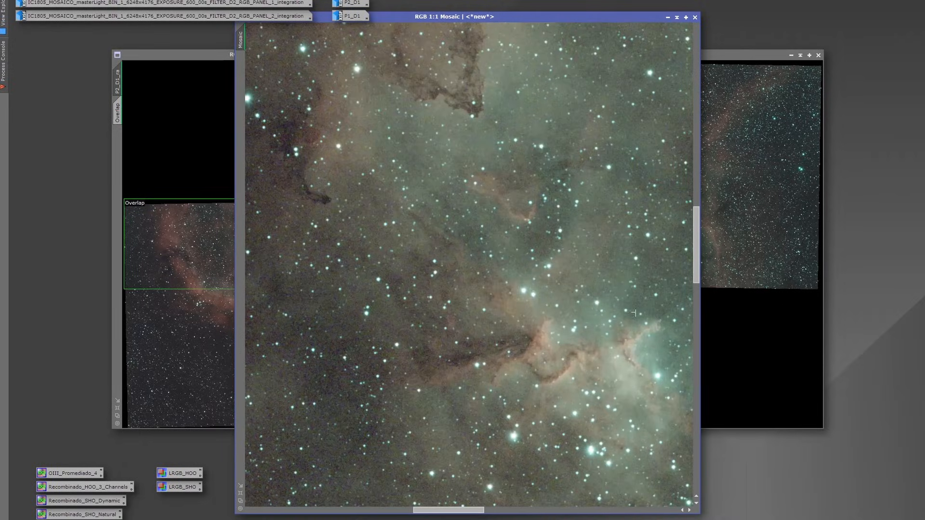
pyautogui.moveTo(694, 255); pyautogui.dragTo(712, 273)
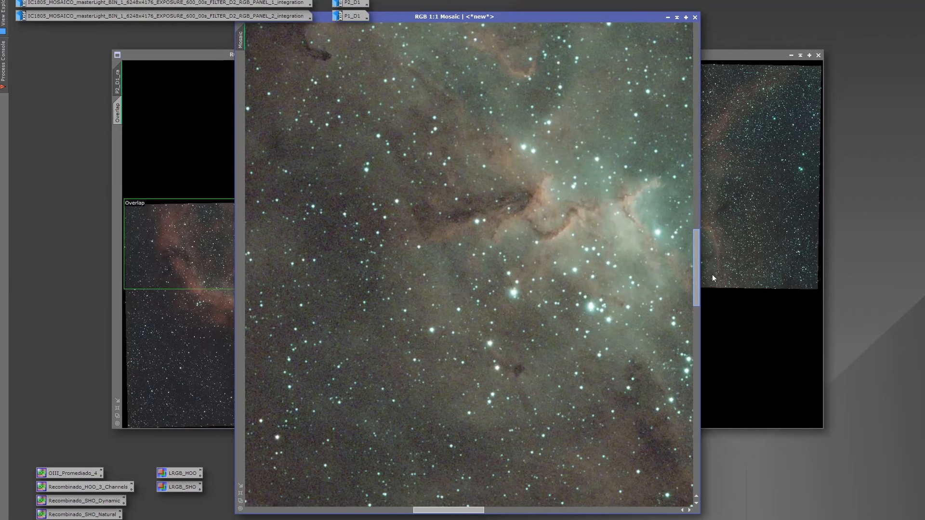
pyautogui.scroll(-5, 514, 239)
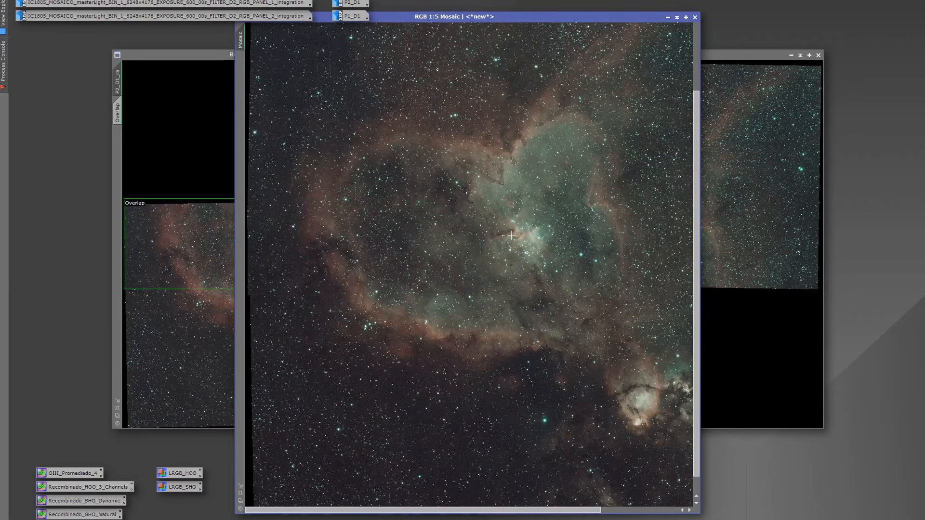
pyautogui.scroll(-1, 511, 235)
pyautogui.scroll(1, 511, 235)
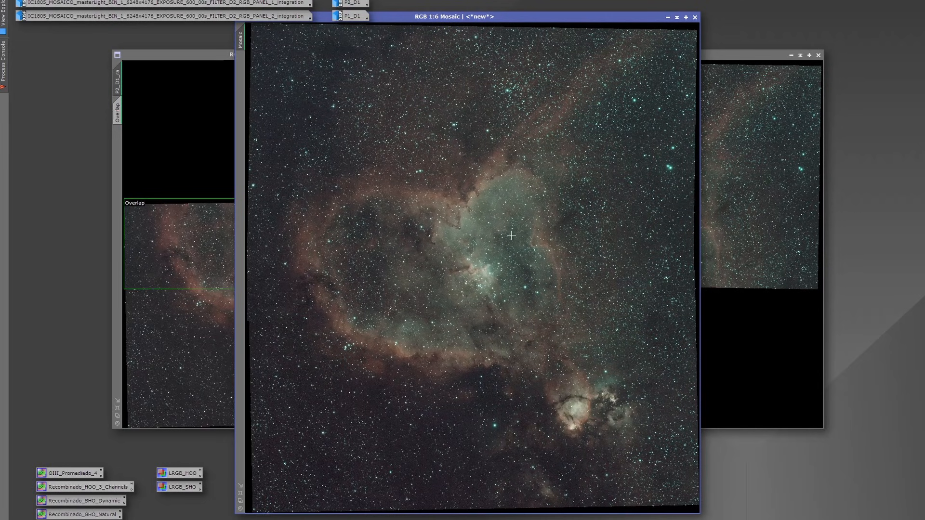
pyautogui.scroll(-1, 511, 235)
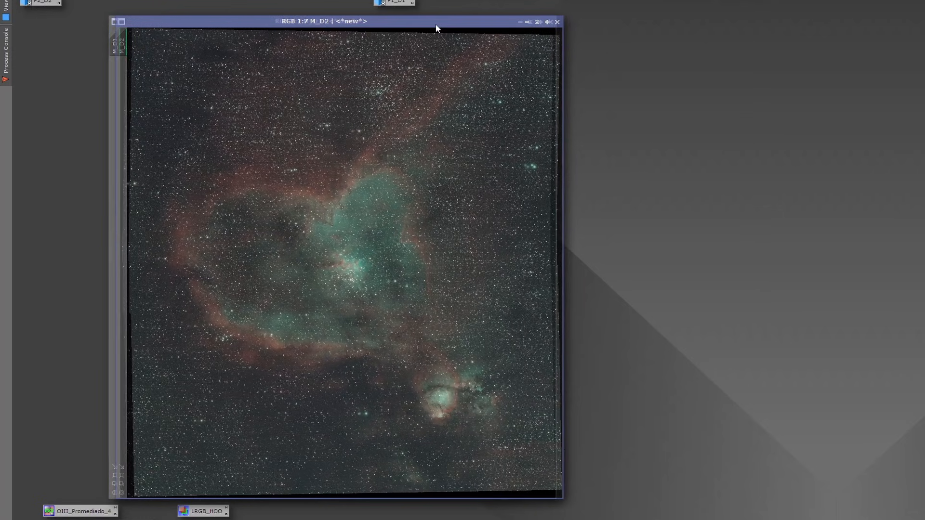
# Step: Place M_D2 beside M_D1 and define a DynamicCrop on M_D2 that excludes its black borders, about 6112 by 6571 pixels
pyautogui.moveTo(425, 24); pyautogui.dragTo(910, 28)
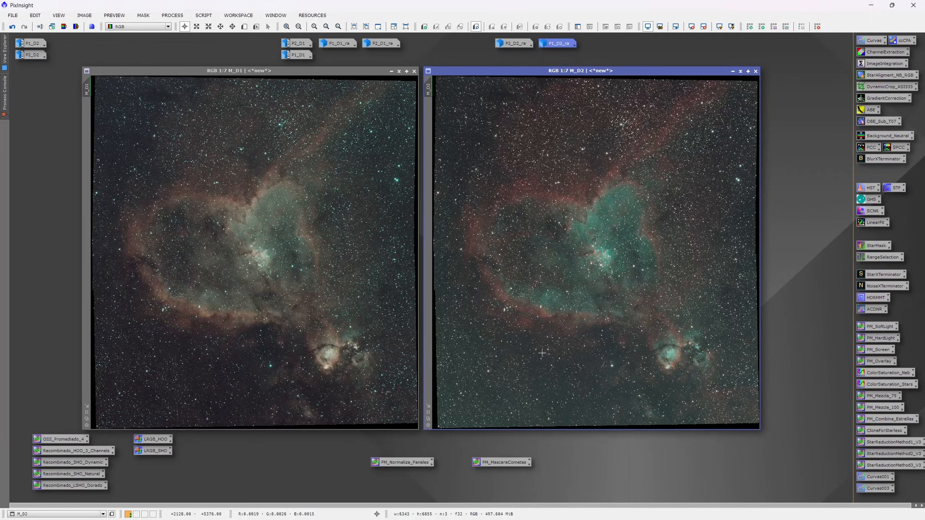
pyautogui.doubleClick(880, 86)
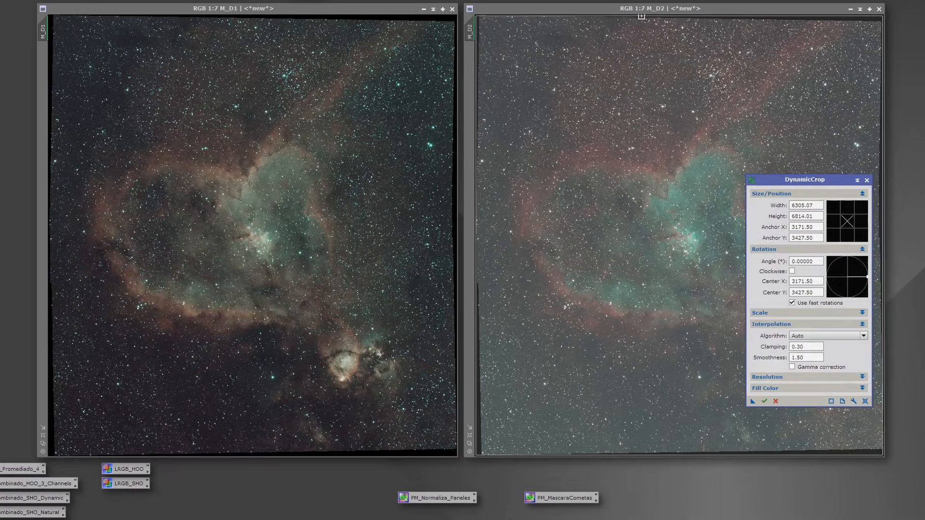
pyautogui.moveTo(642, 16); pyautogui.dragTo(641, 23)
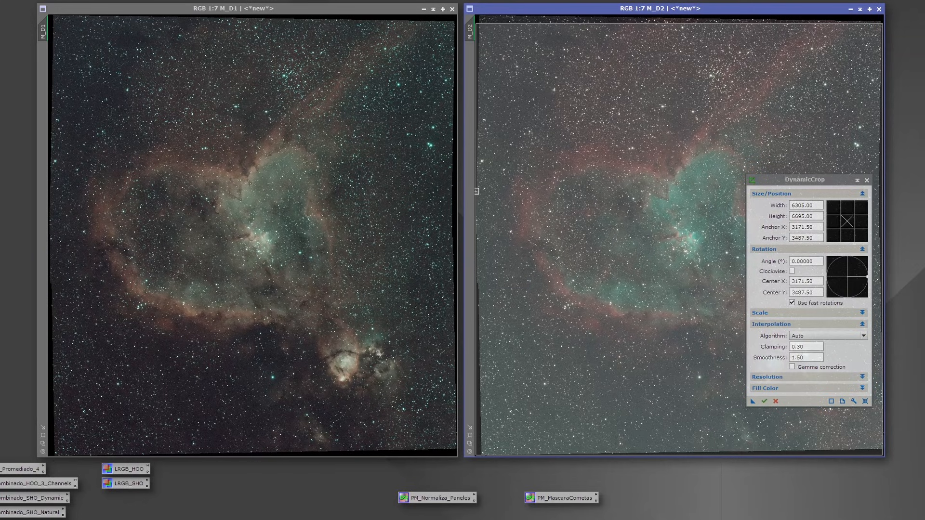
pyautogui.moveTo(475, 191); pyautogui.dragTo(483, 192)
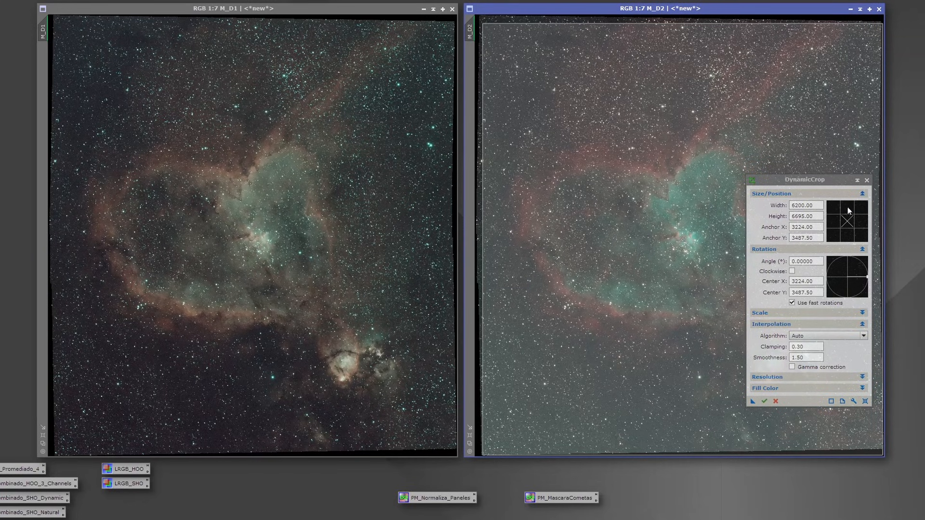
pyautogui.moveTo(828, 185); pyautogui.dragTo(704, 191)
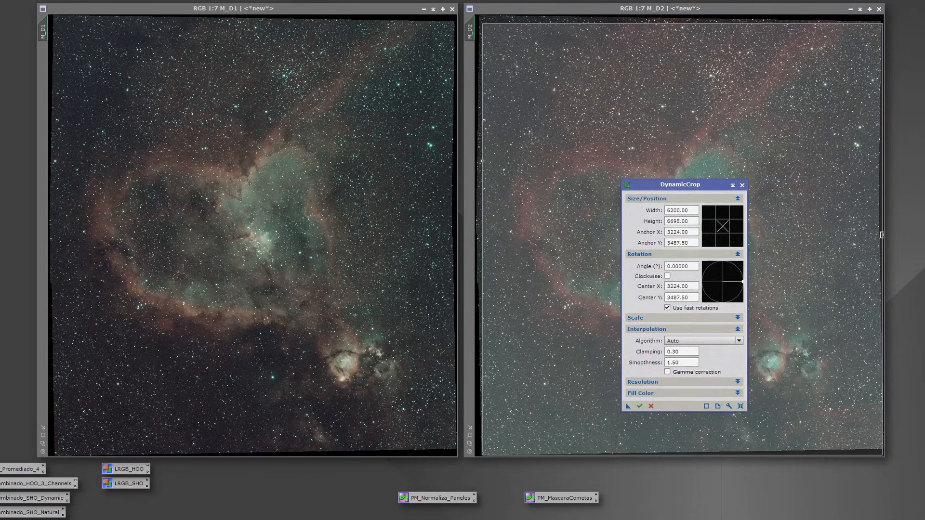
pyautogui.click(881, 252)
pyautogui.scroll(3, 882, 253)
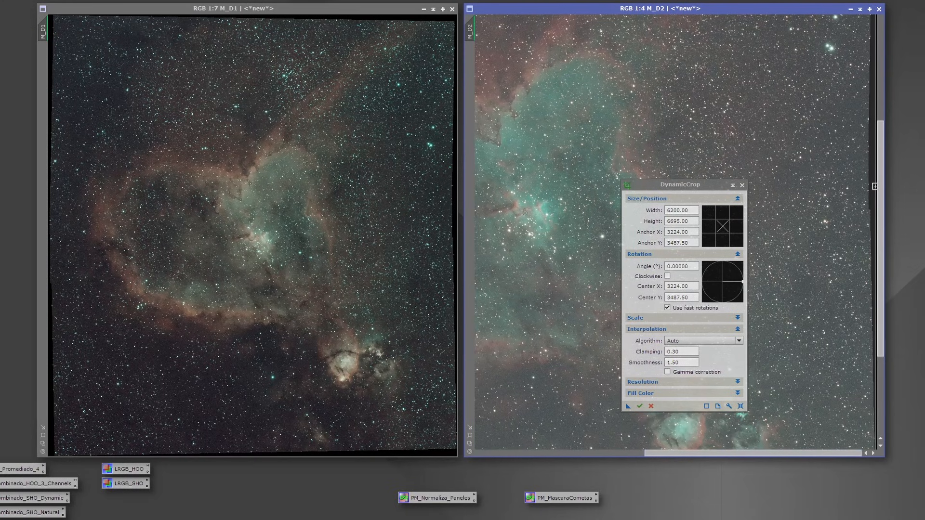
pyautogui.moveTo(875, 186); pyautogui.dragTo(874, 77)
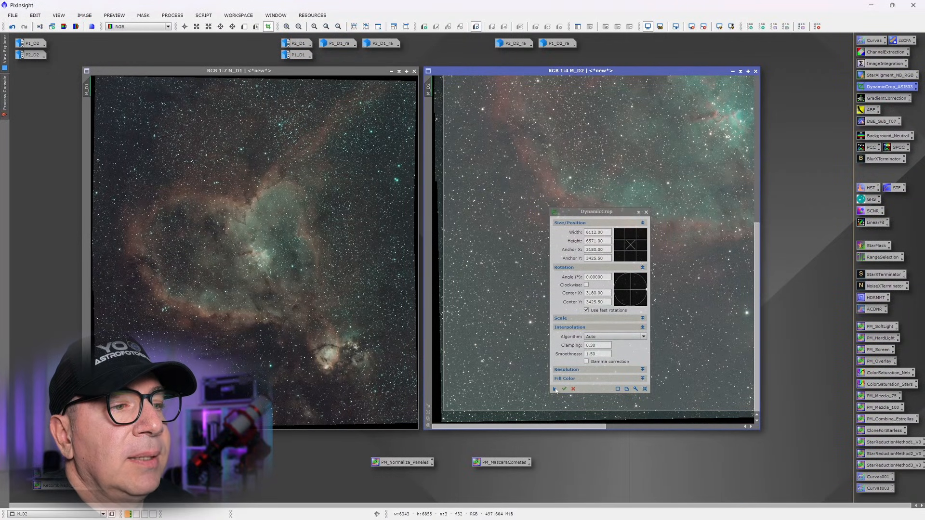
# Step: Save the crop settings as a process icon on the workspace, close DynamicCrop without executing it, and apply the icon to M_D2 and M_D1
pyautogui.moveTo(556, 390); pyautogui.dragTo(566, 462)
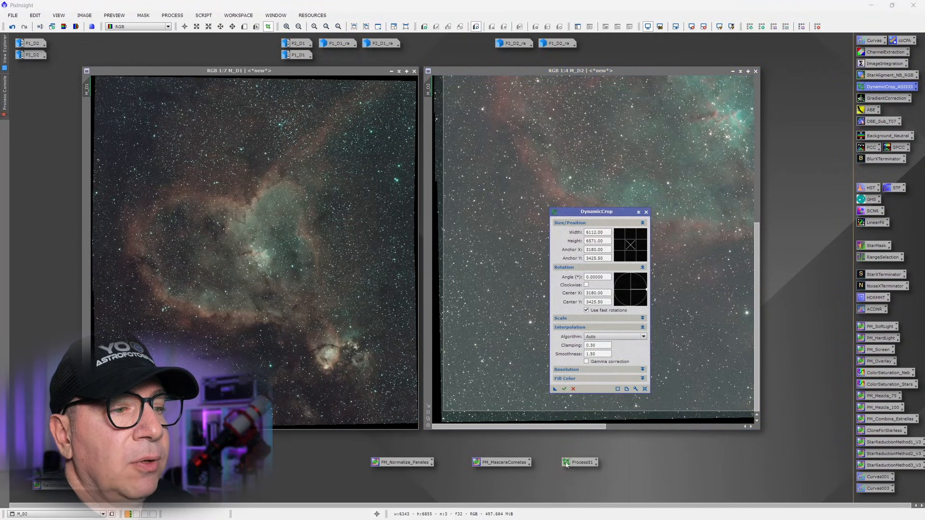
pyautogui.click(645, 212)
pyautogui.click(480, 277)
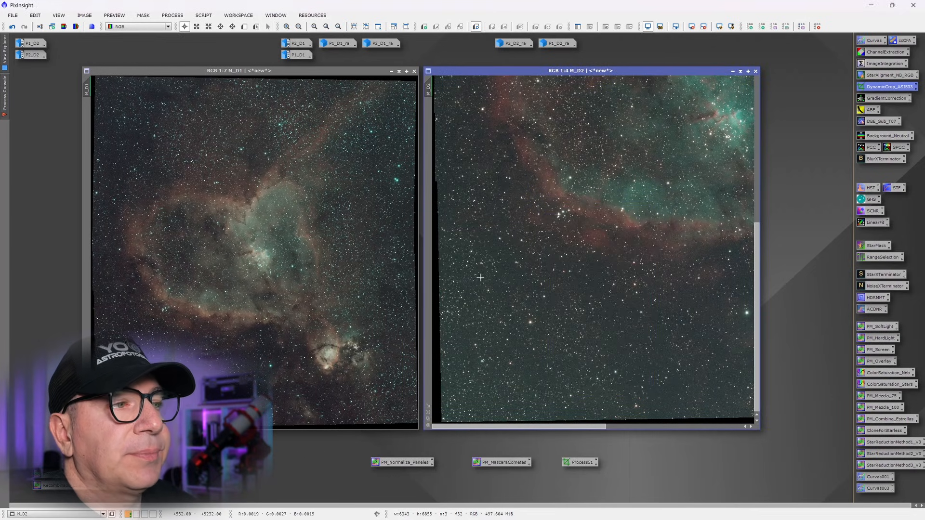
pyautogui.moveTo(580, 463); pyautogui.dragTo(579, 414)
pyautogui.moveTo(578, 456); pyautogui.dragTo(341, 299)
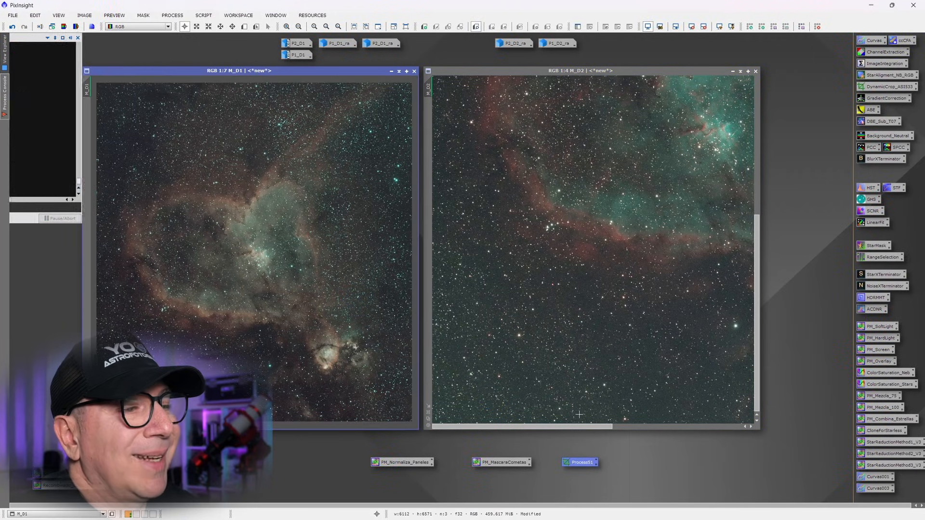
# Step: Show M_D2 at the same 1:7 scale as M_D1, overlay its window on M_D1 to compare the framing, and return it alongside
pyautogui.scroll(-3, 538, 114)
pyautogui.scroll(-1, 533, 220)
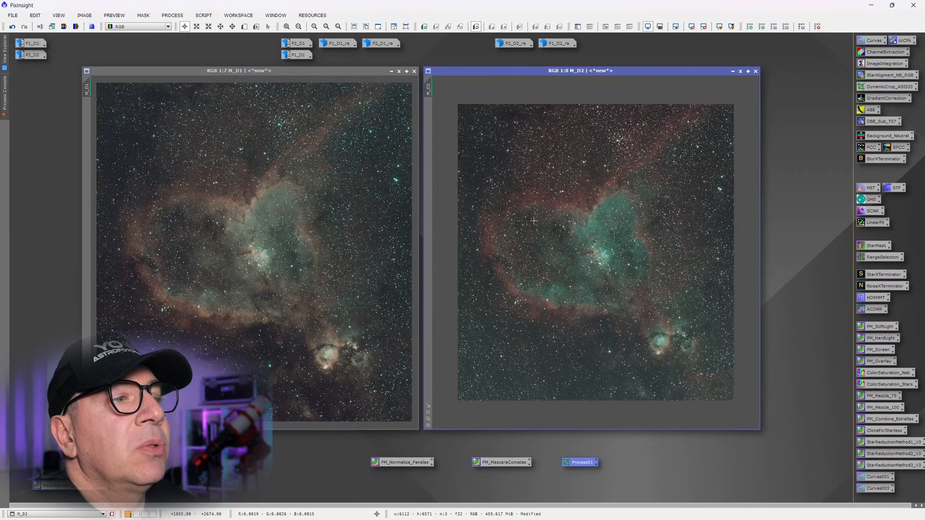
pyautogui.scroll(1, 534, 221)
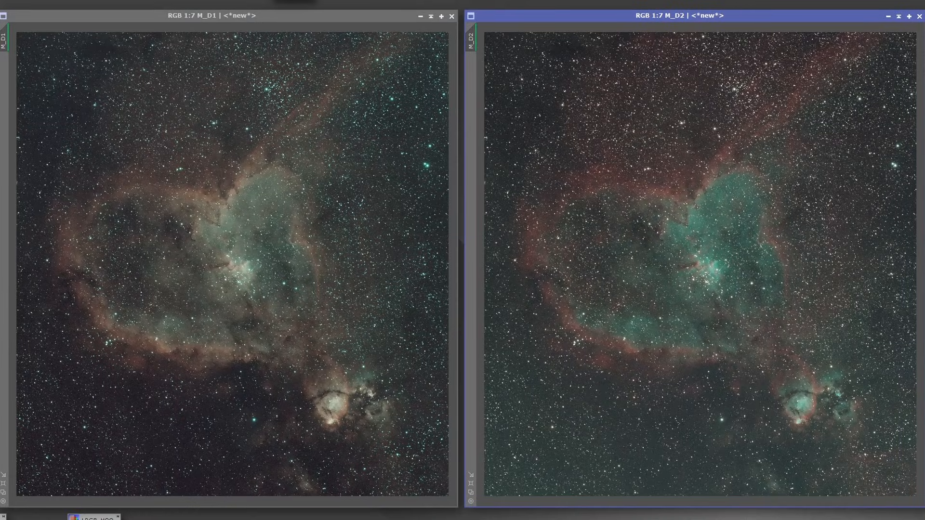
pyautogui.moveTo(625, 16); pyautogui.dragTo(155, 15)
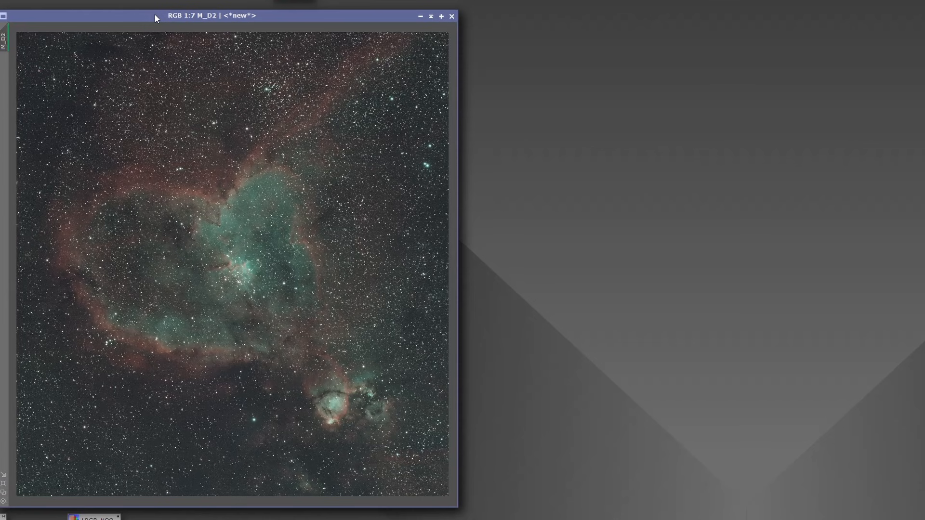
pyautogui.moveTo(155, 14); pyautogui.dragTo(624, 14)
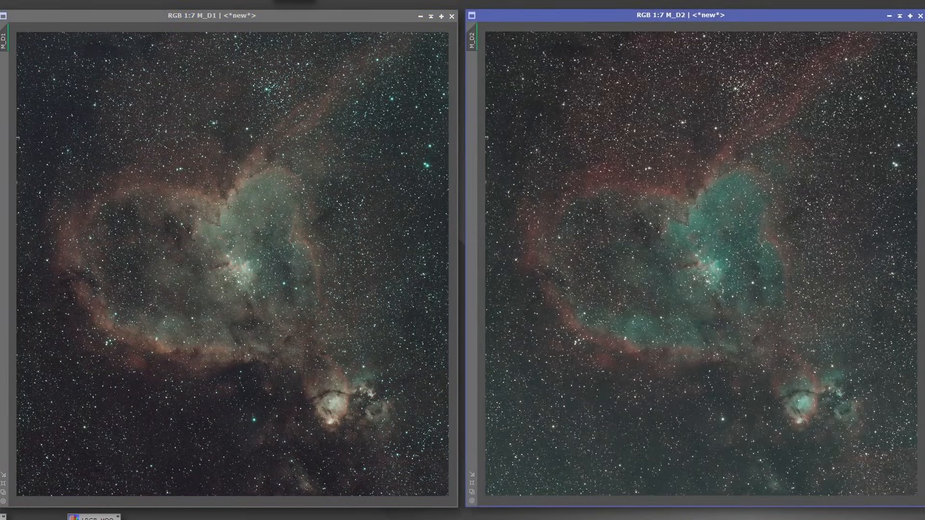